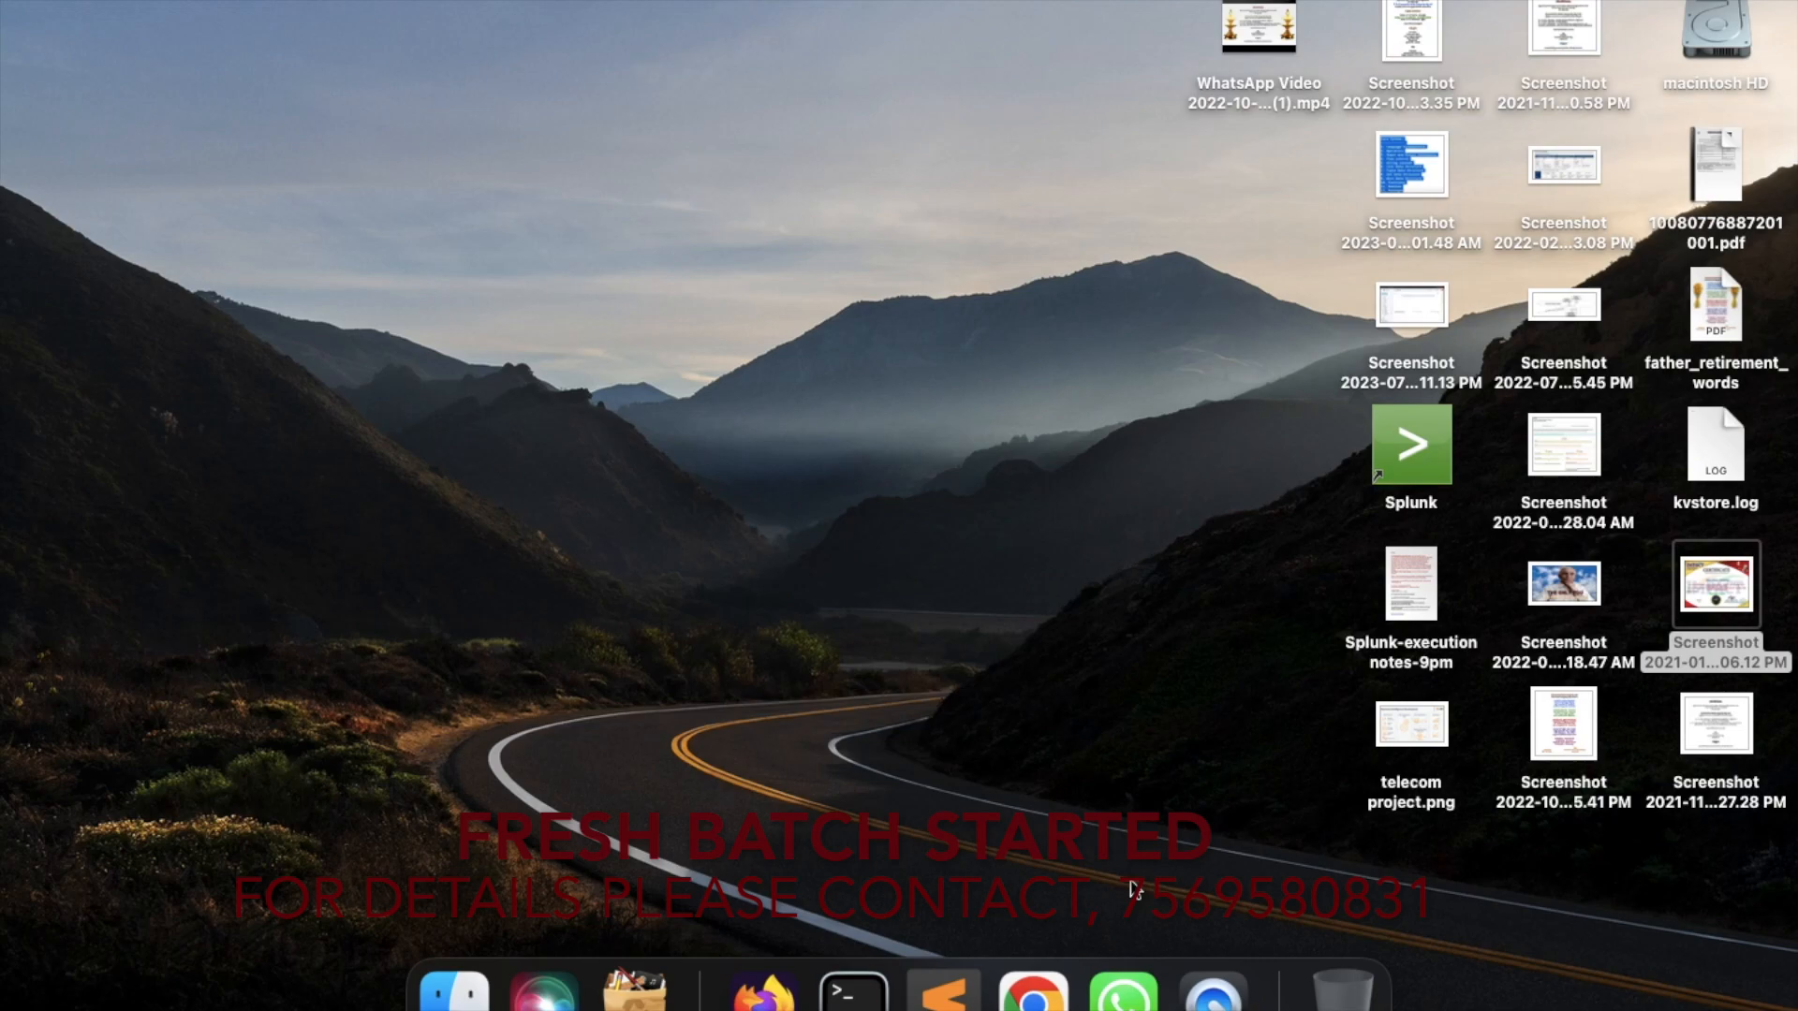
Sign in to the local Splunk instance in Chrome with the admin username and its password
{"action": "left_click", "coordinate": [1047, 985]}
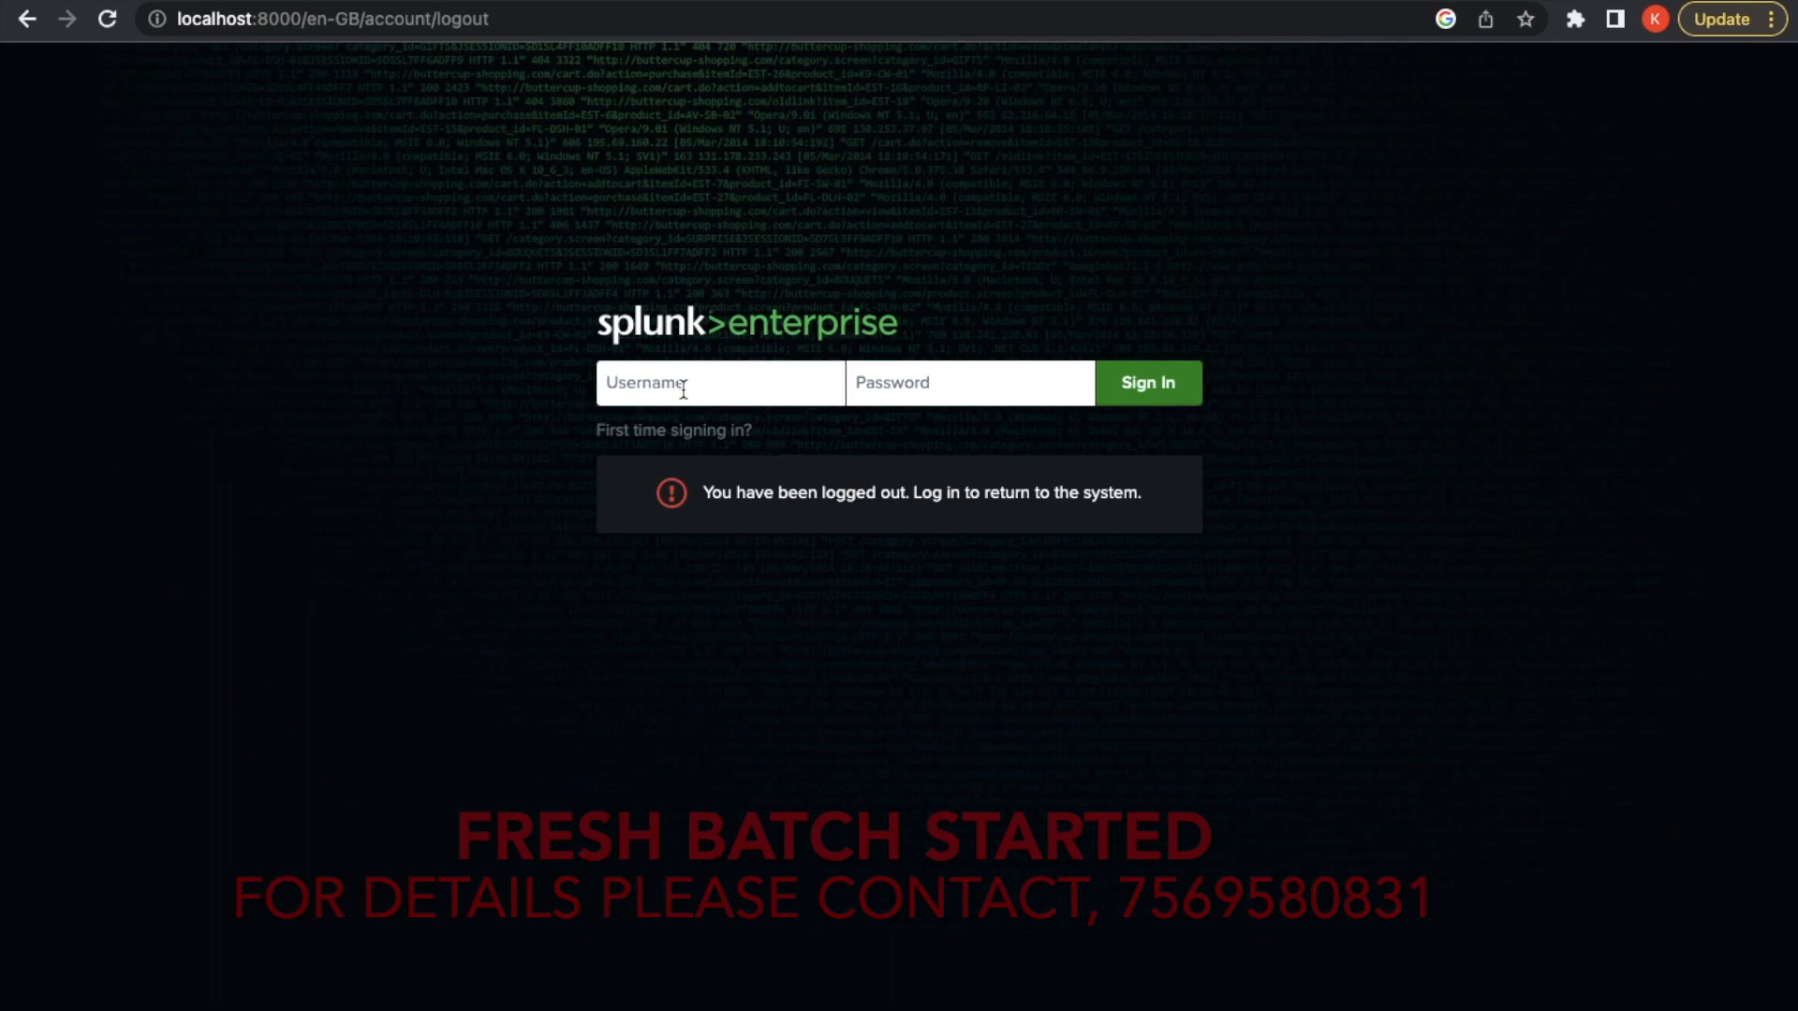
{"action": "type", "text": "admin"}
{"action": "key", "text": "Tab"}
{"action": "type", "text": "••••"}
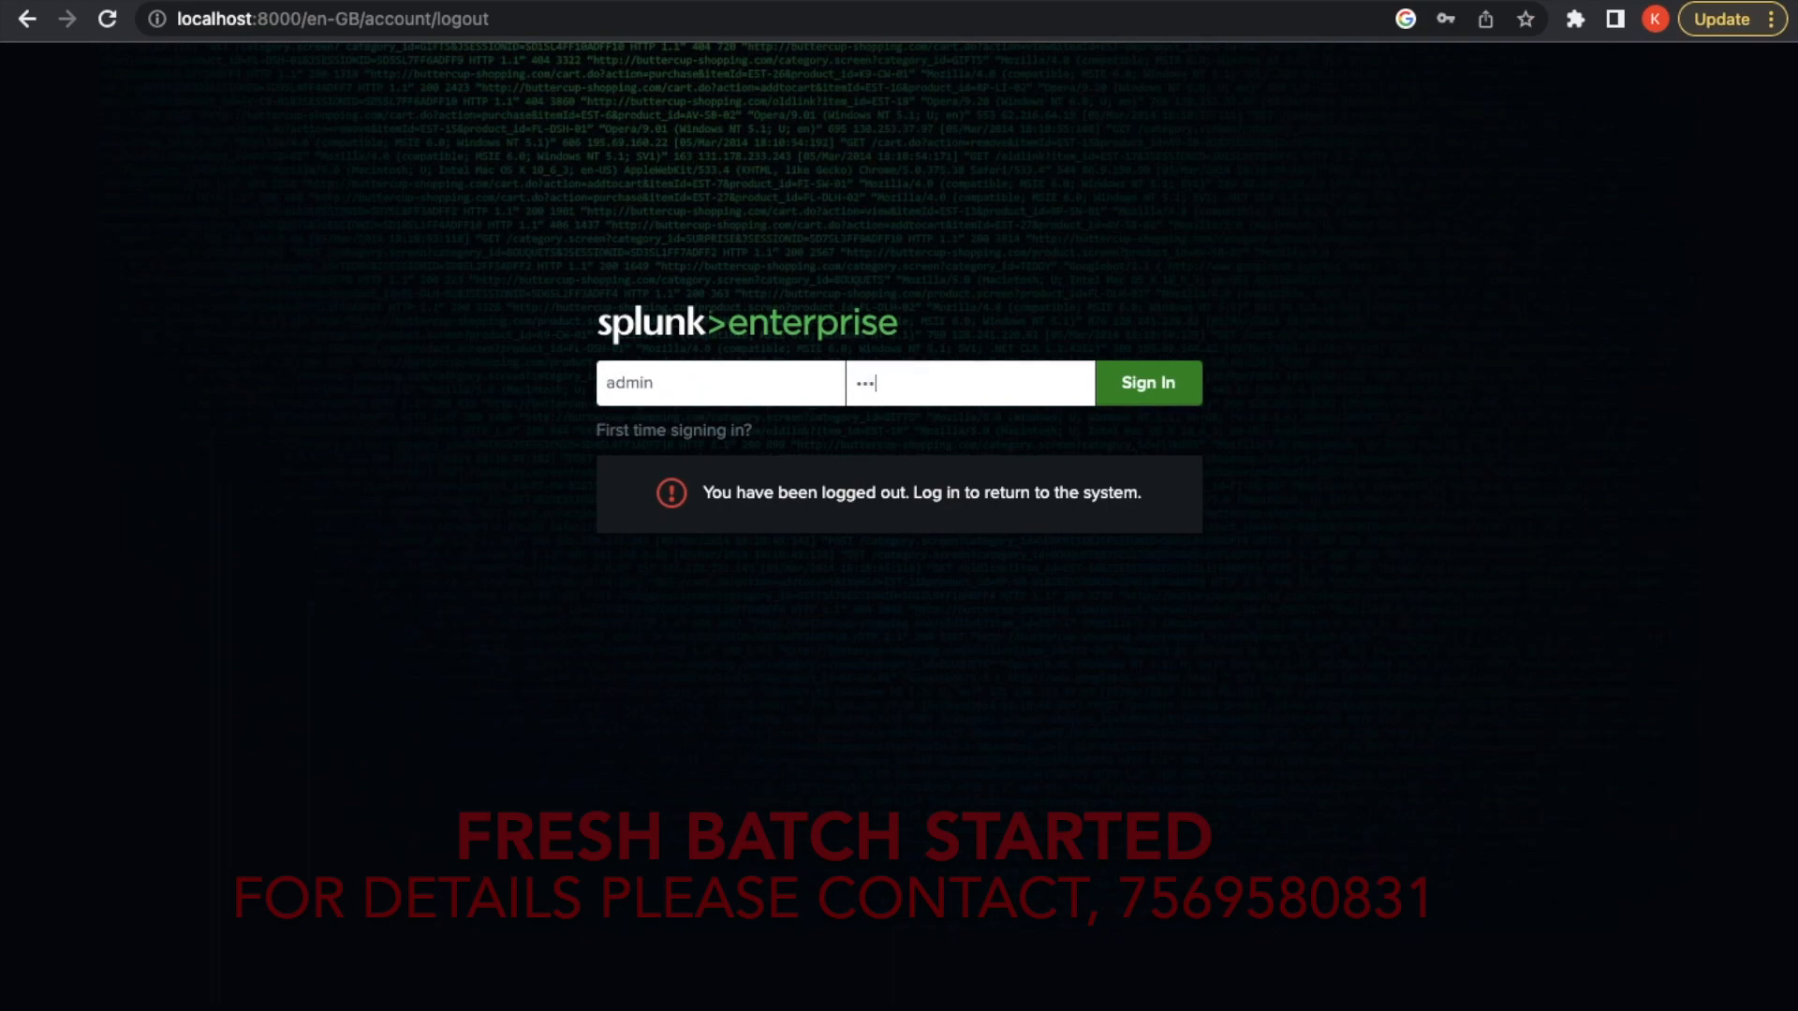
{"action": "type", "text": "•••••••"}
{"action": "left_click", "coordinate": [1167, 404]}
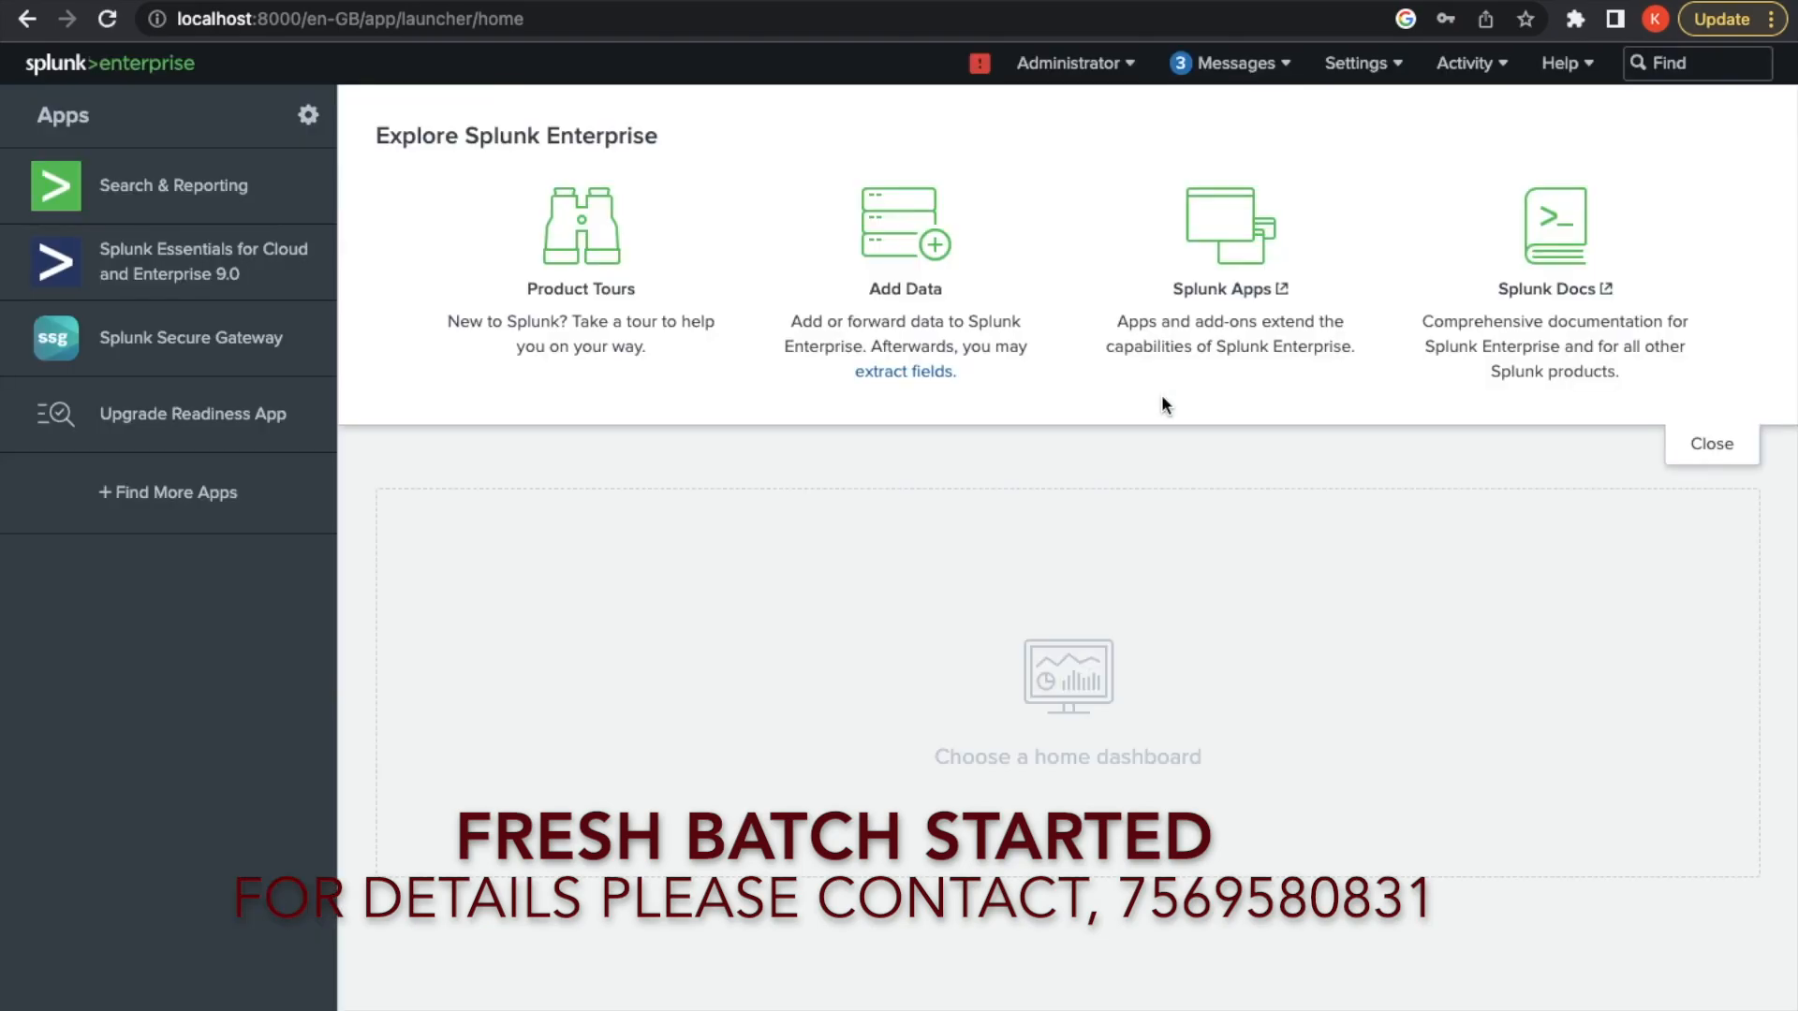
In Search & Reporting, start the query with '| multisearch' and begin a second line
{"action": "left_click", "coordinate": [258, 195]}
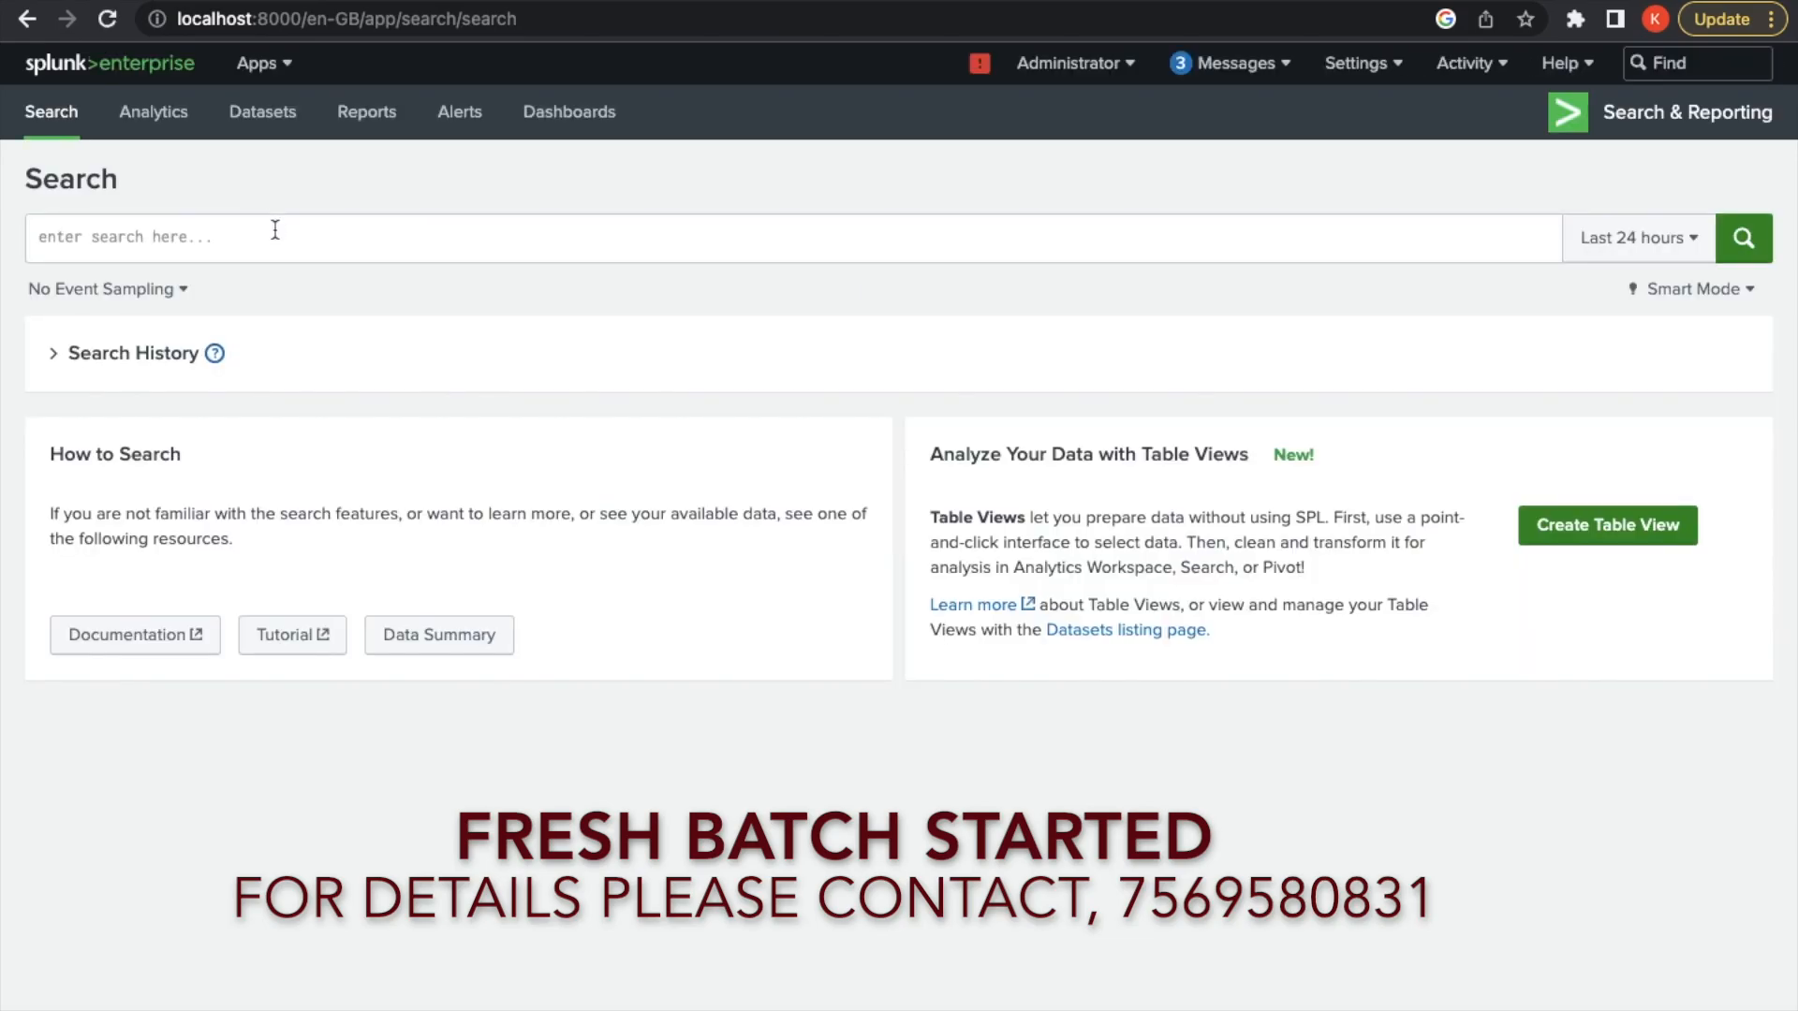
{"action": "left_click", "coordinate": [275, 231]}
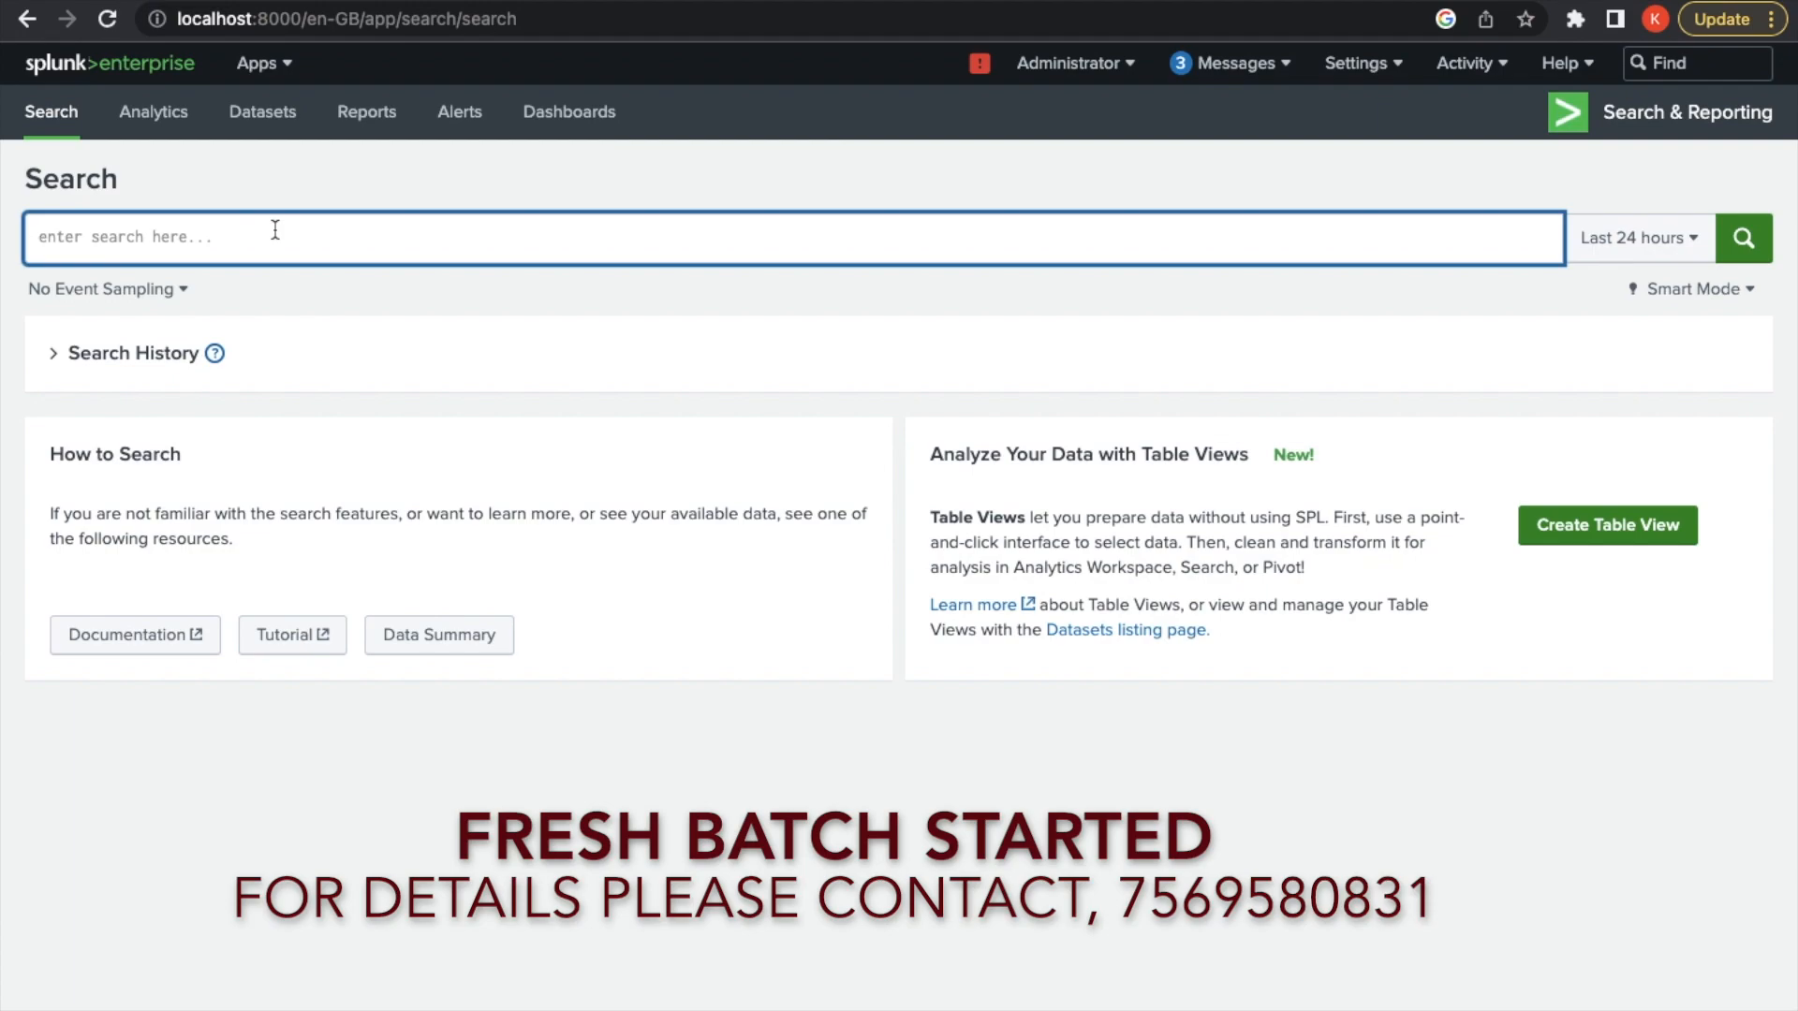
{"action": "type", "text": "| multi"}
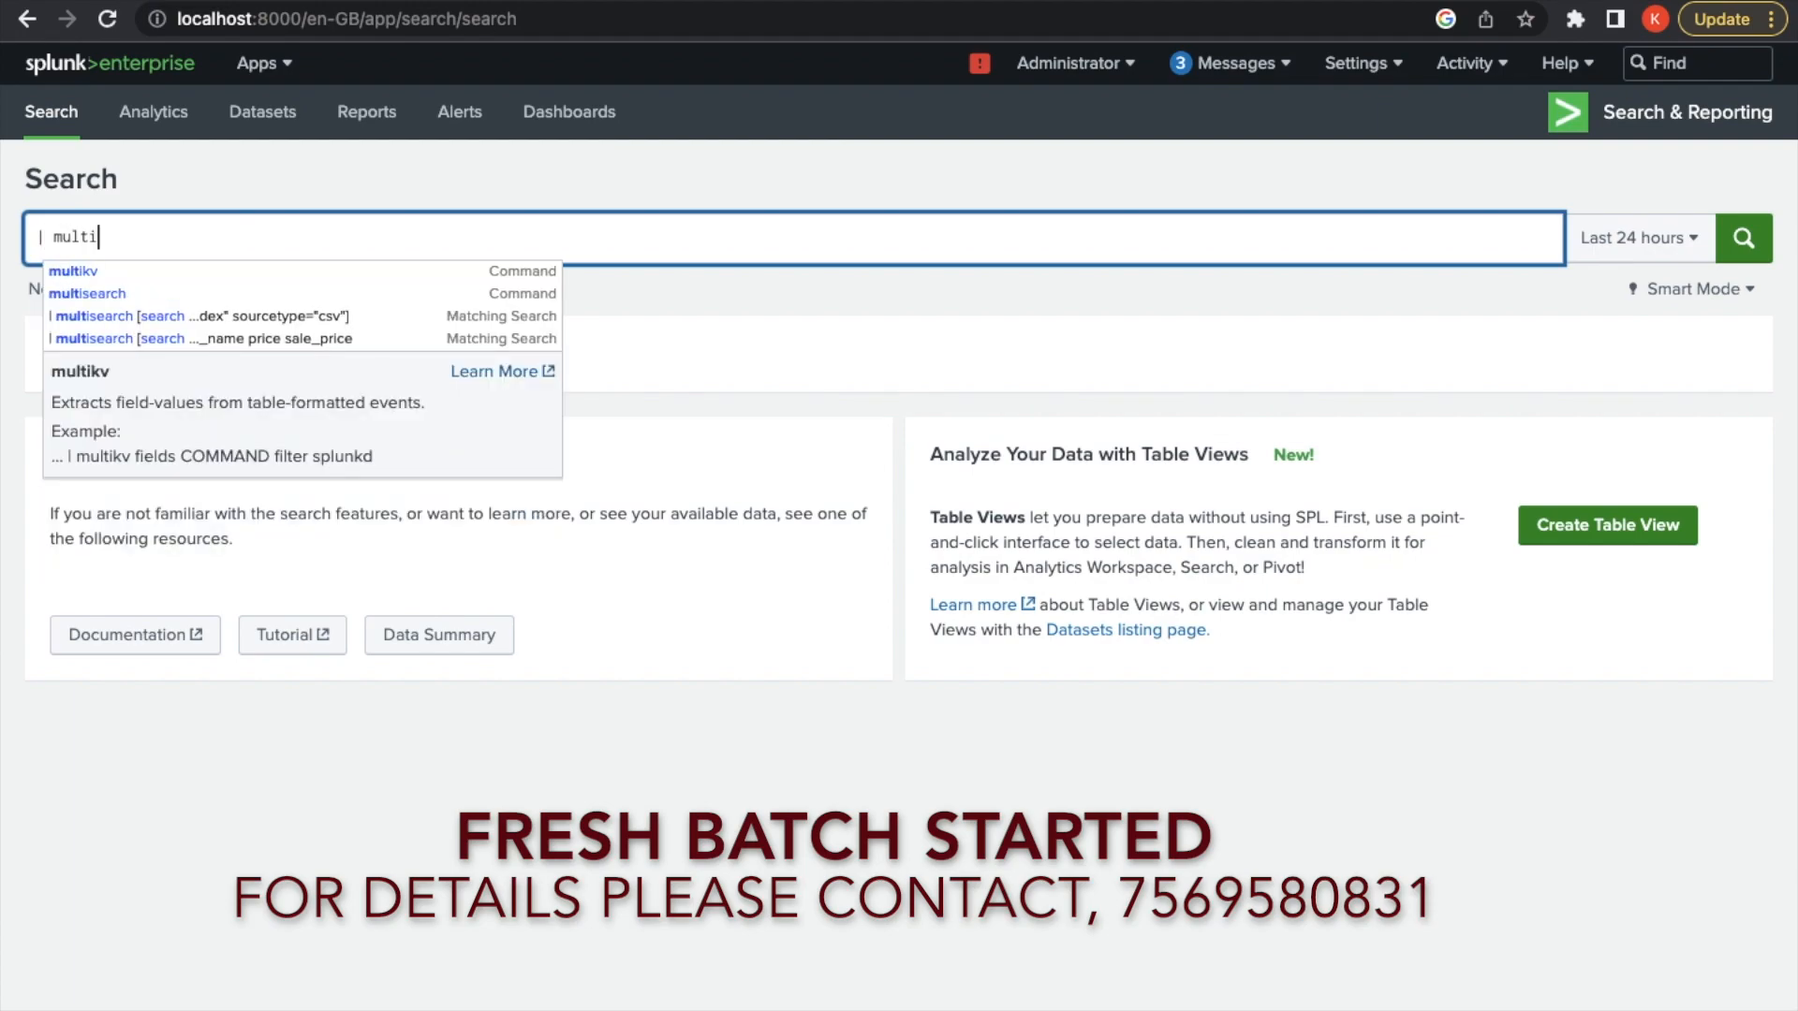
{"action": "type", "text": "sear"}
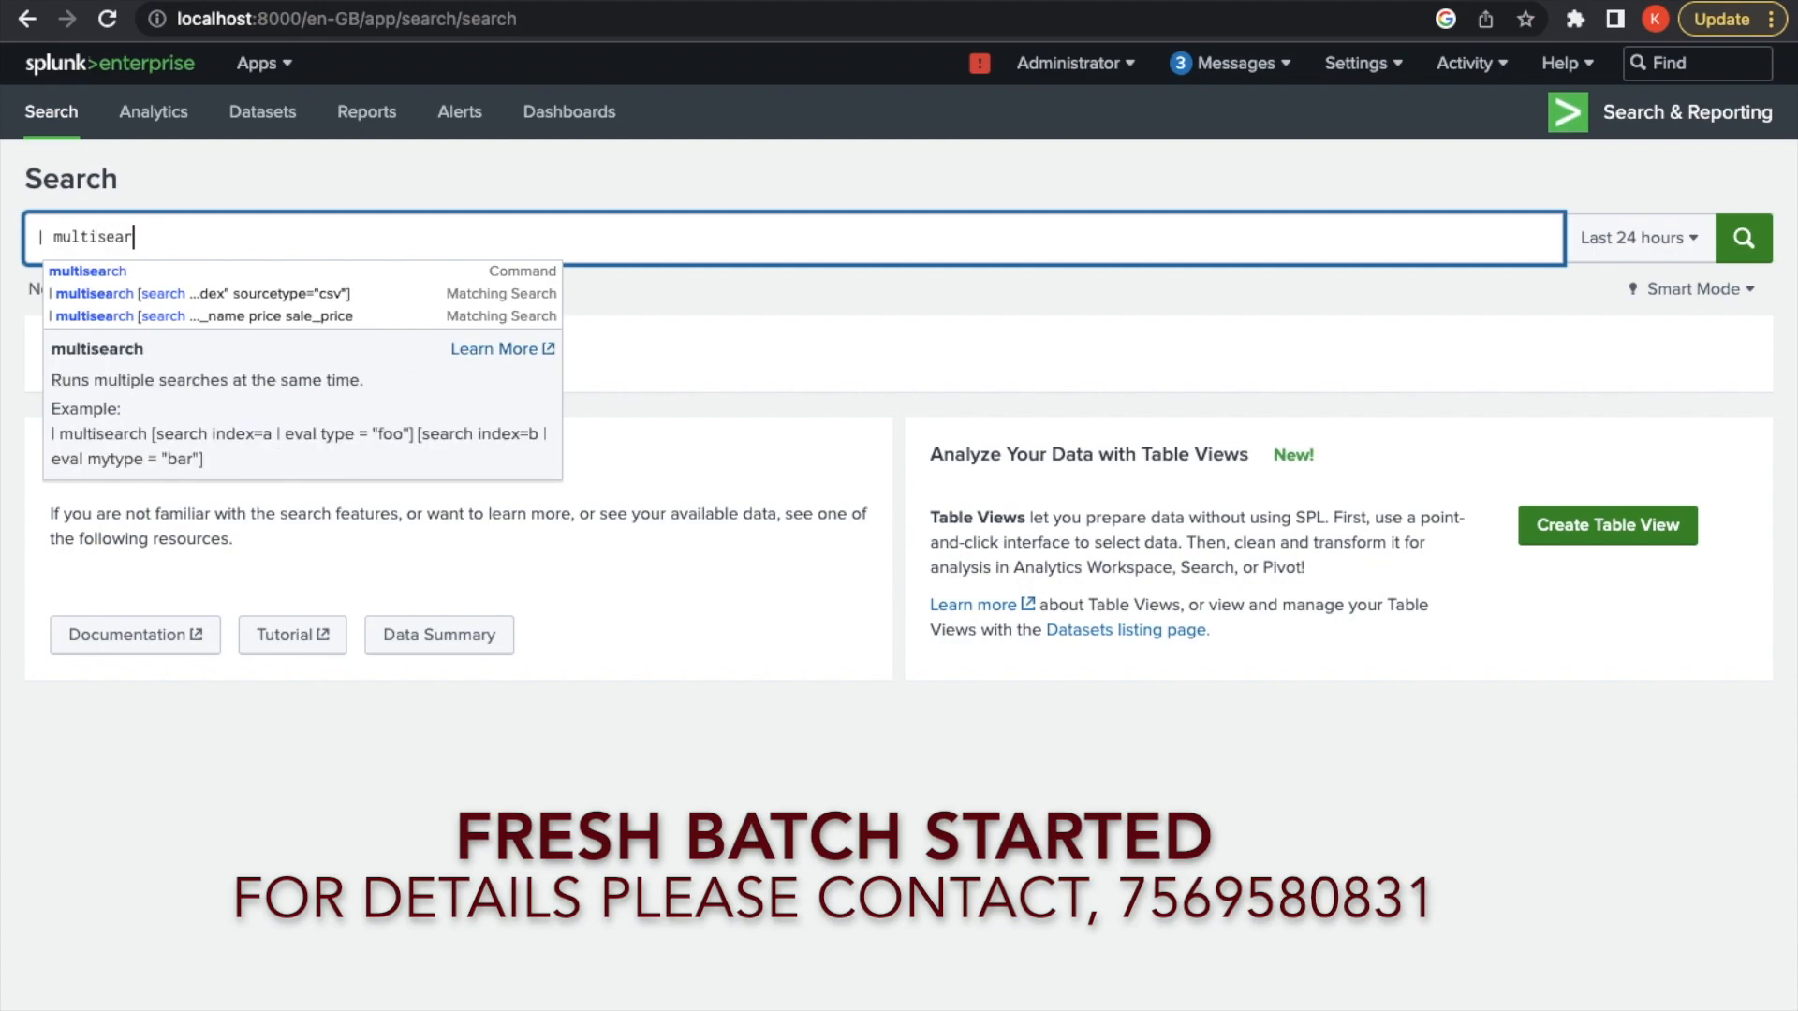
{"action": "type", "text": "ch"}
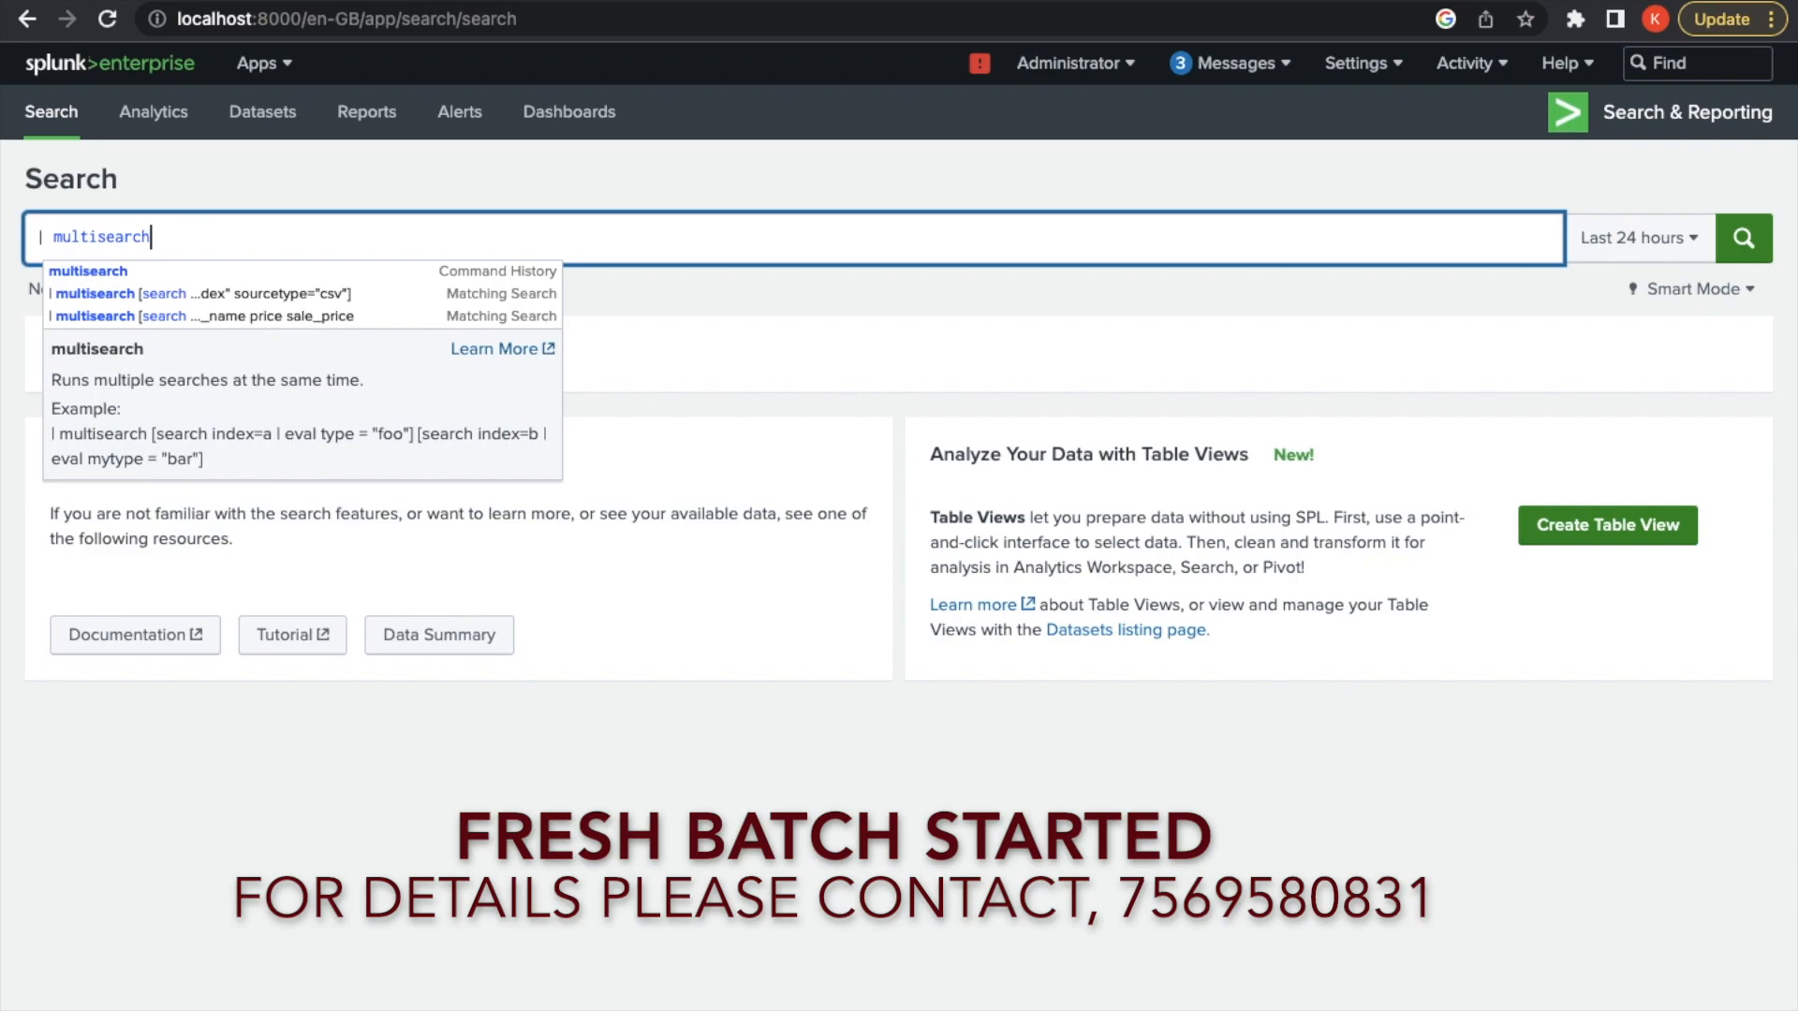
{"action": "key", "text": "shift+Return"}
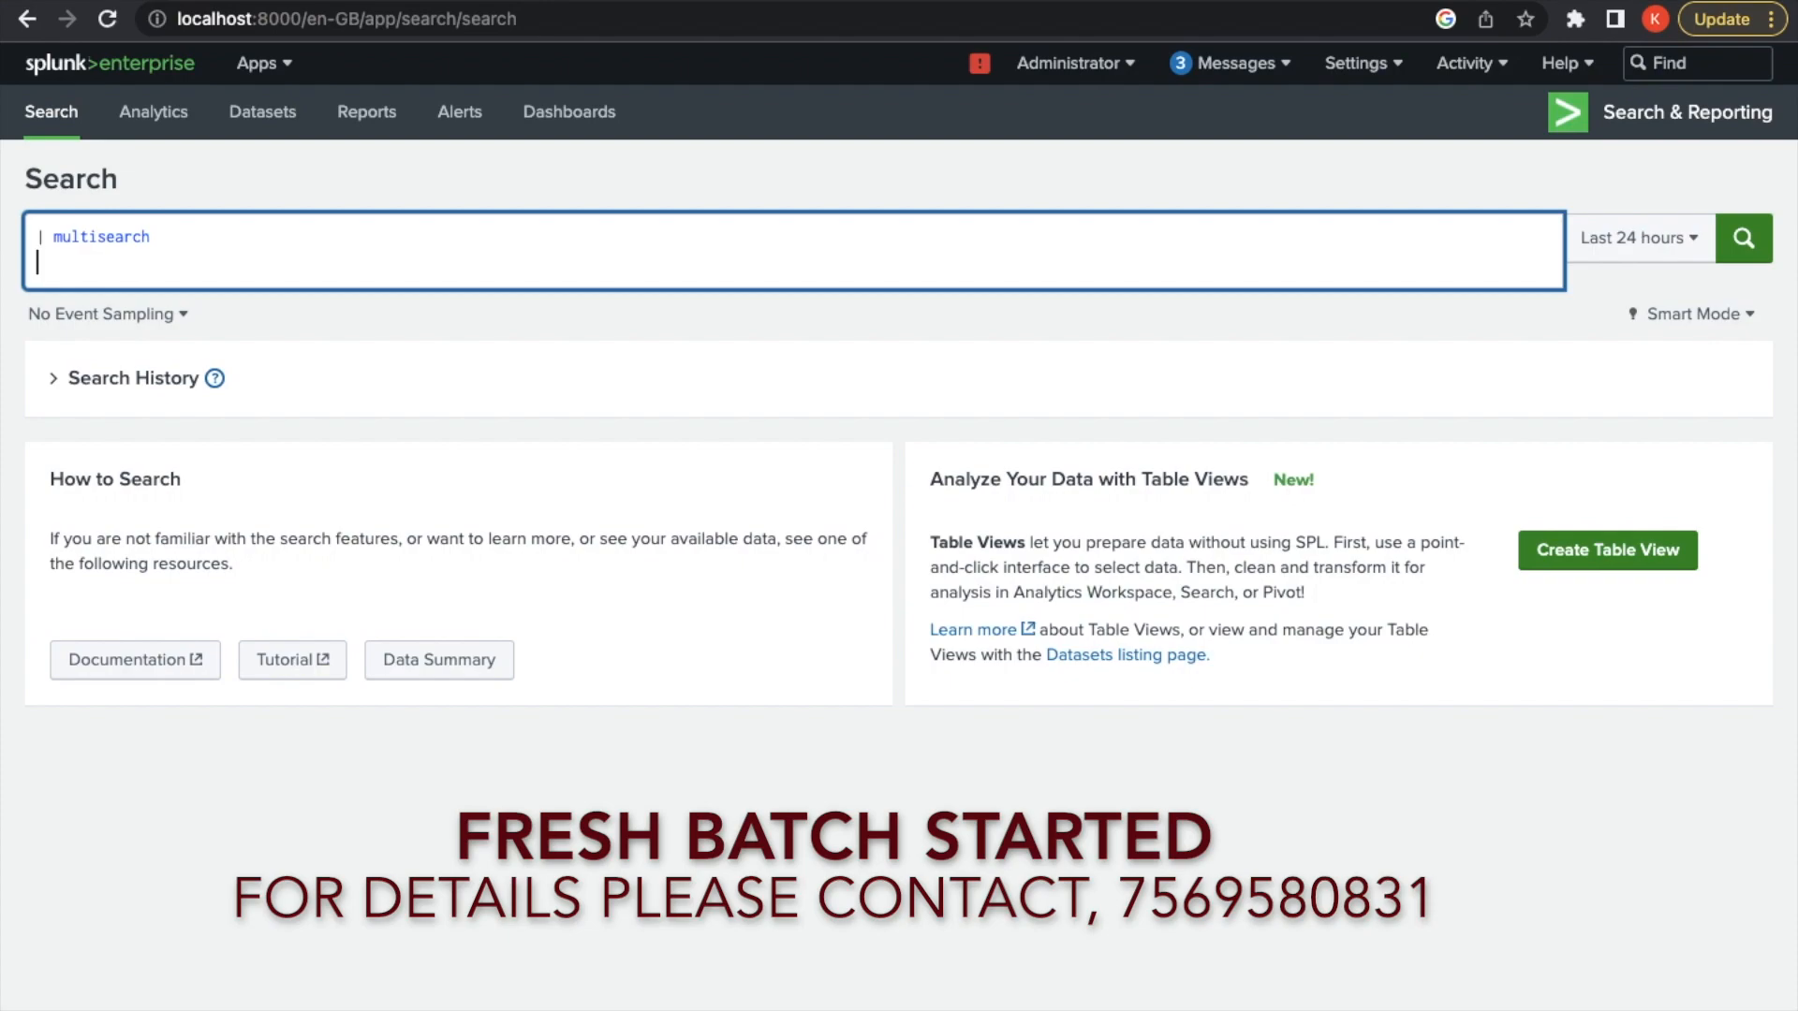
Add the subsearch [search index="net_index" sourcetype="access_combined_wcooke"] as the second query line
{"action": "type", "text": "[search"}
{"action": "type", "text": "index=\"net_ind"}
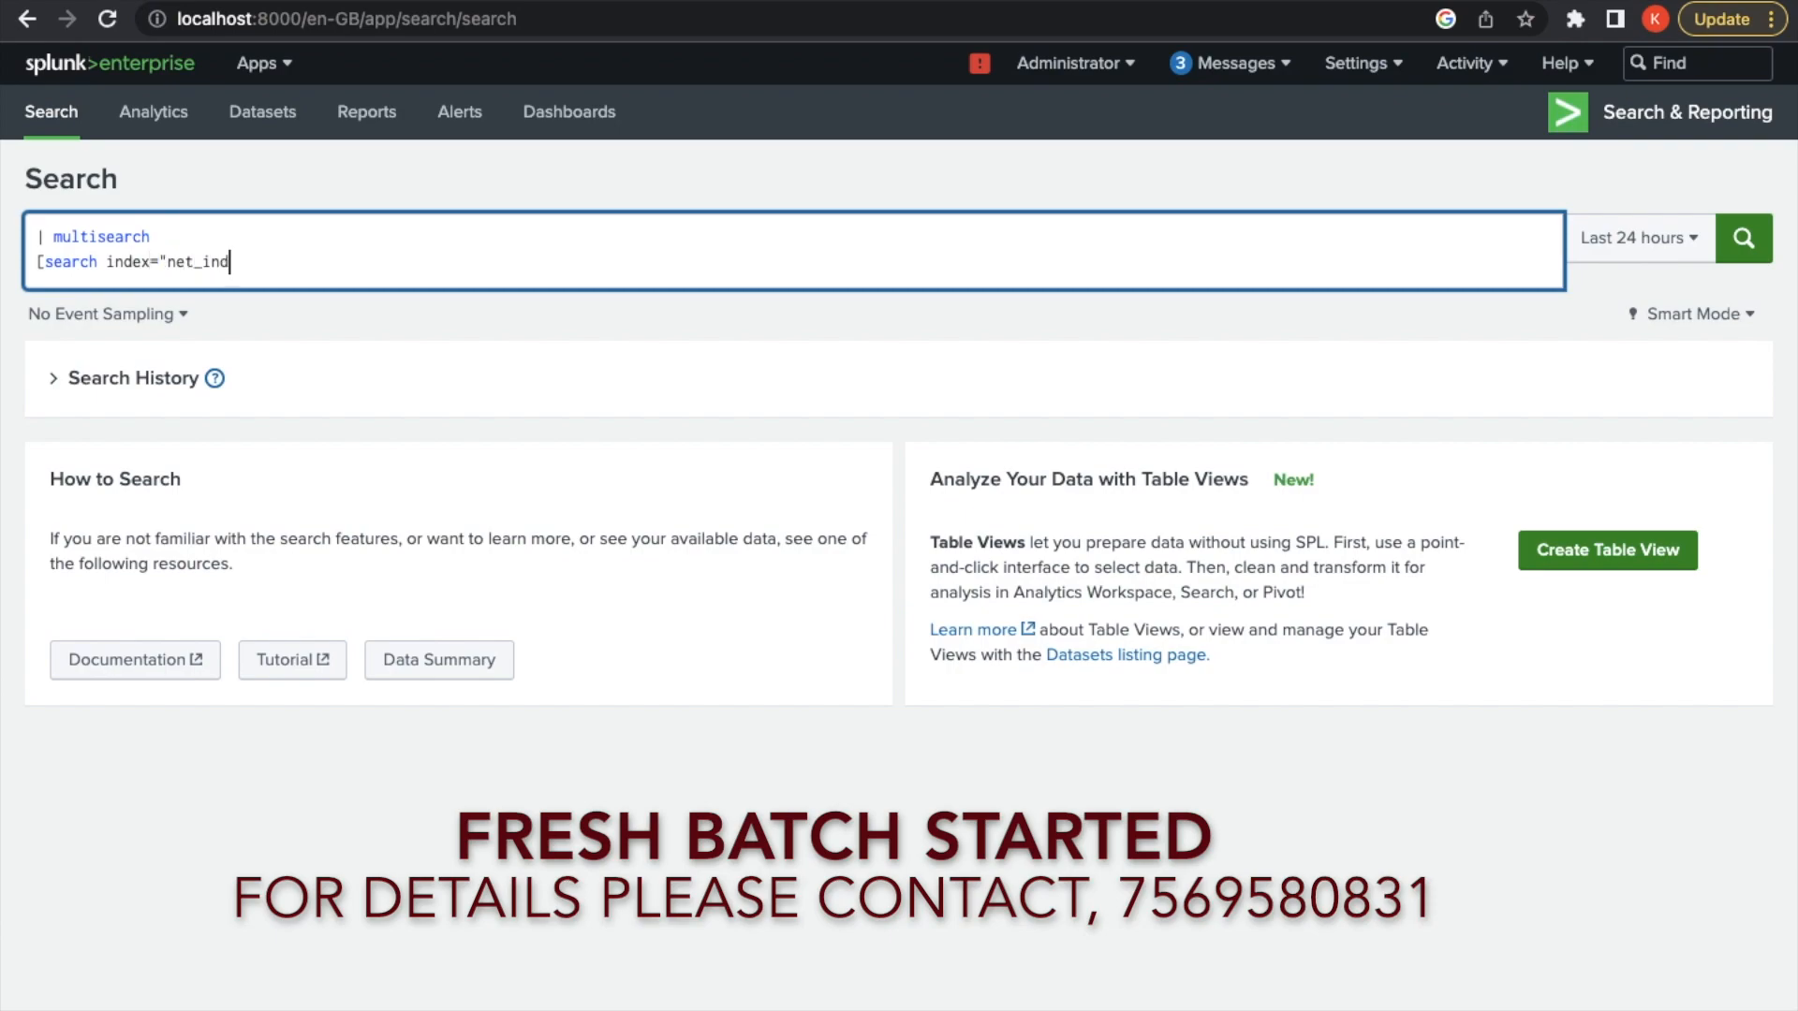
{"action": "type", "text": "ex\""}
{"action": "type", "text": " sourcetype=\"acces"}
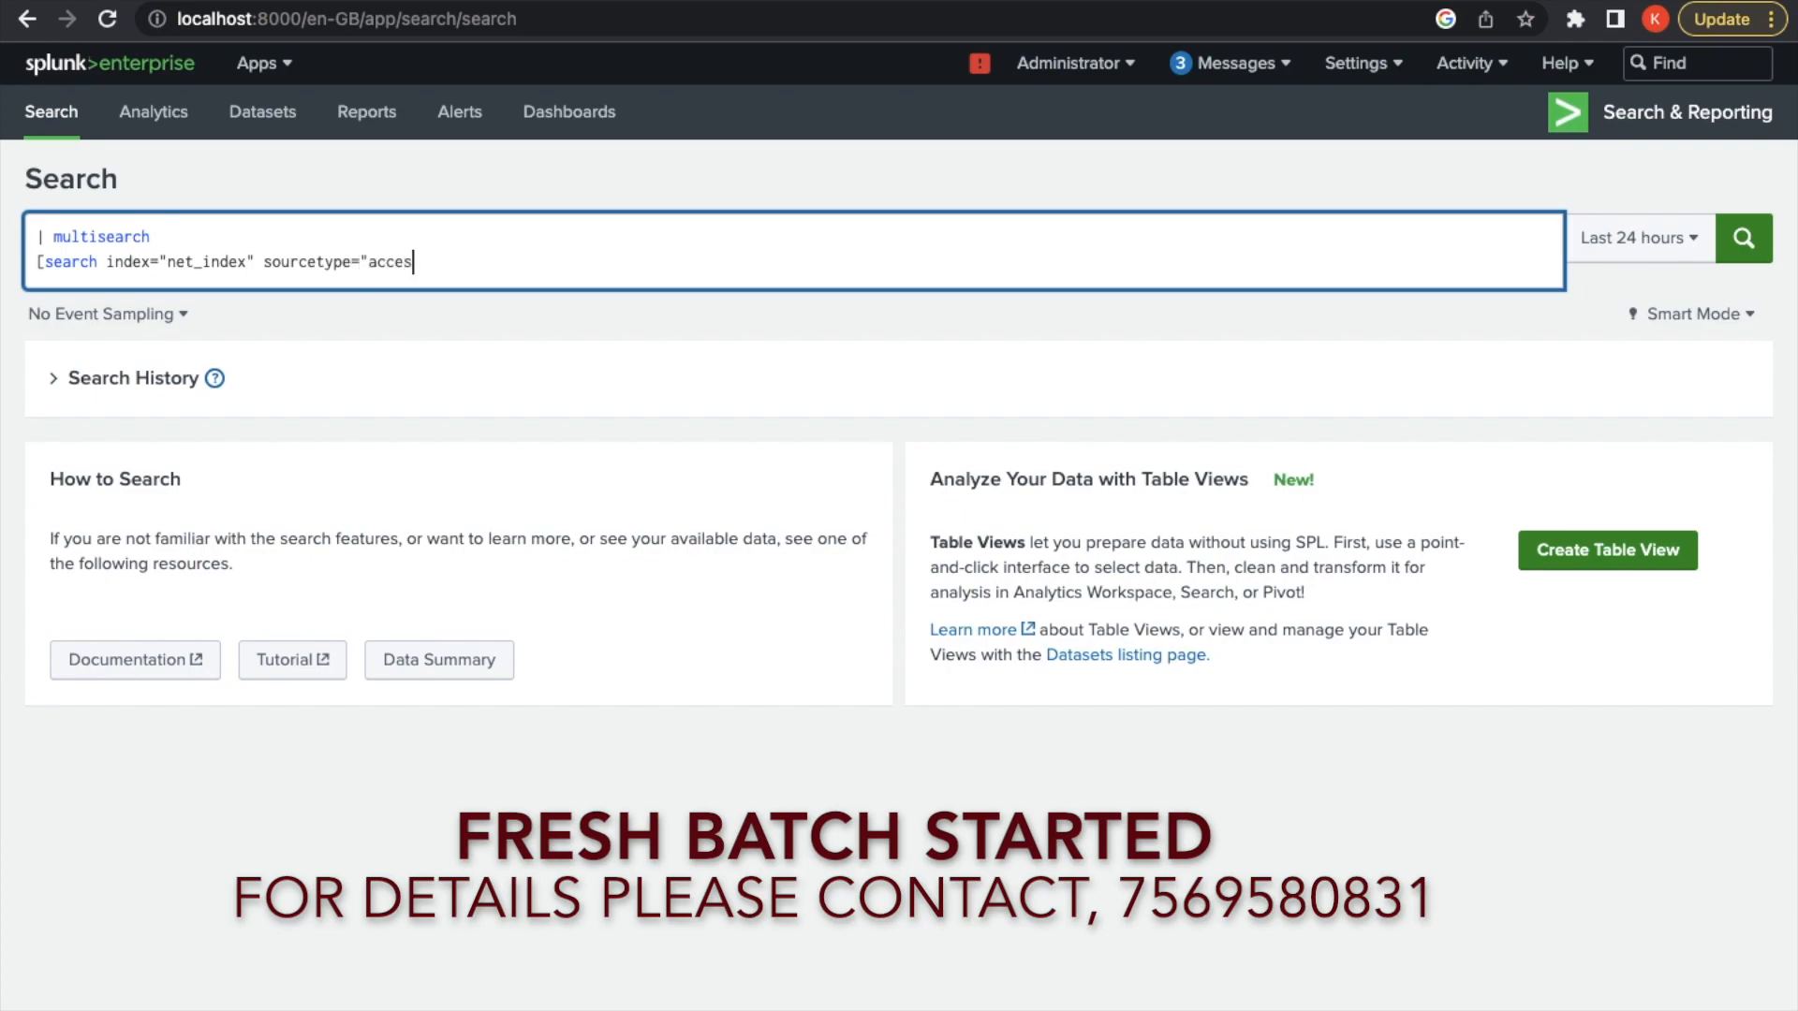
{"action": "type", "text": "s_combined_wcooke\"}"}
{"action": "key", "text": "BackSpace"}
{"action": "type", "text": "]"}
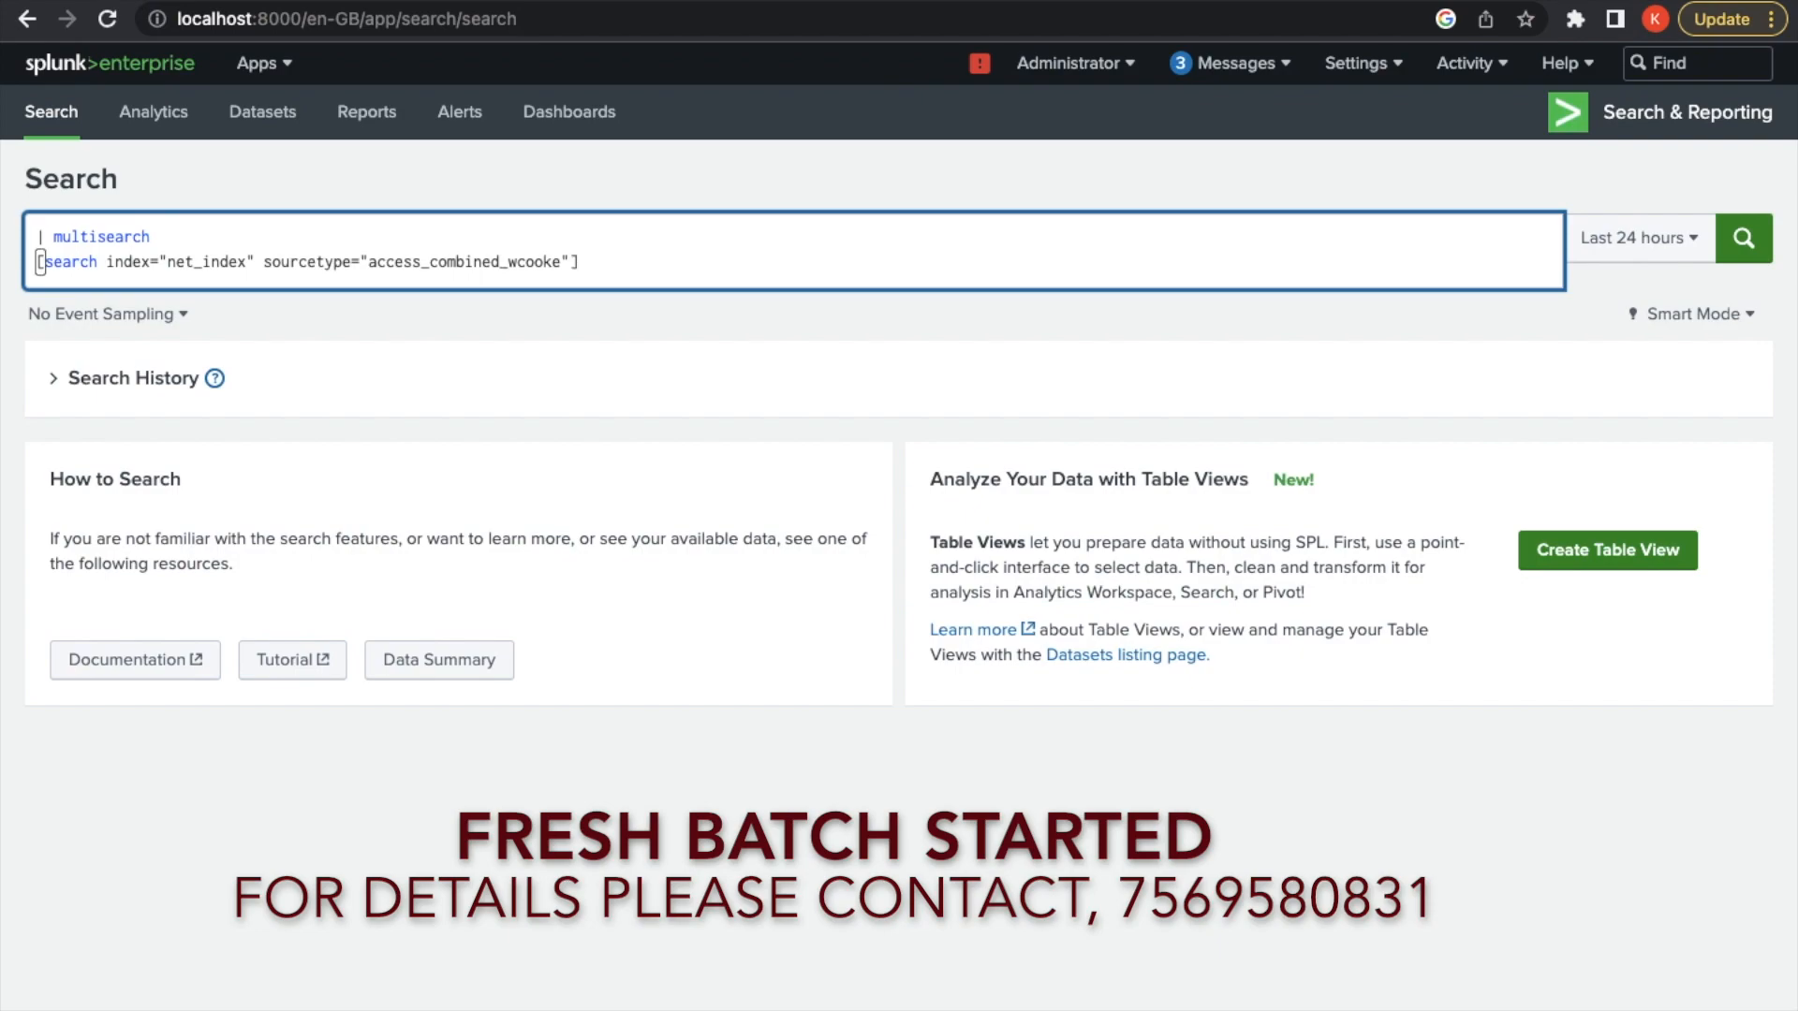
{"action": "key", "text": "shift+Return"}
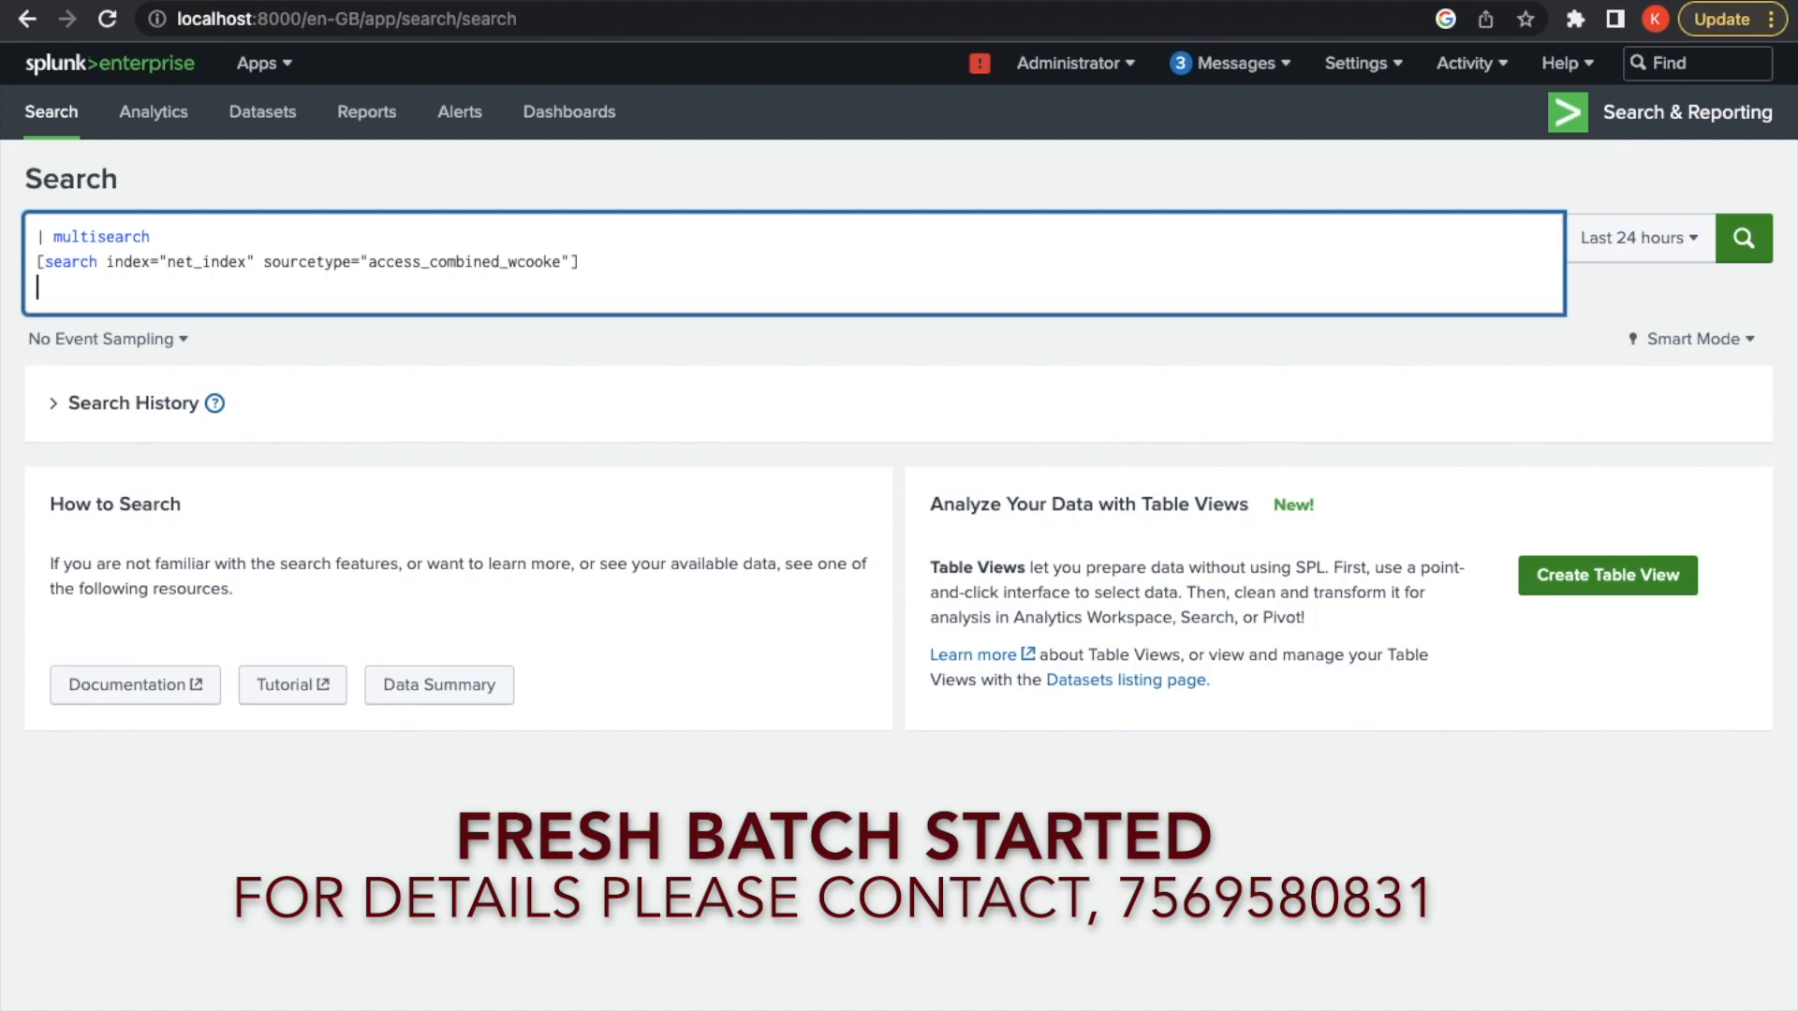
Type the second subsearch [search index="prices_index" sourcetype="csv"] on the third query line
{"action": "type", "text": "[search index=\"price"}
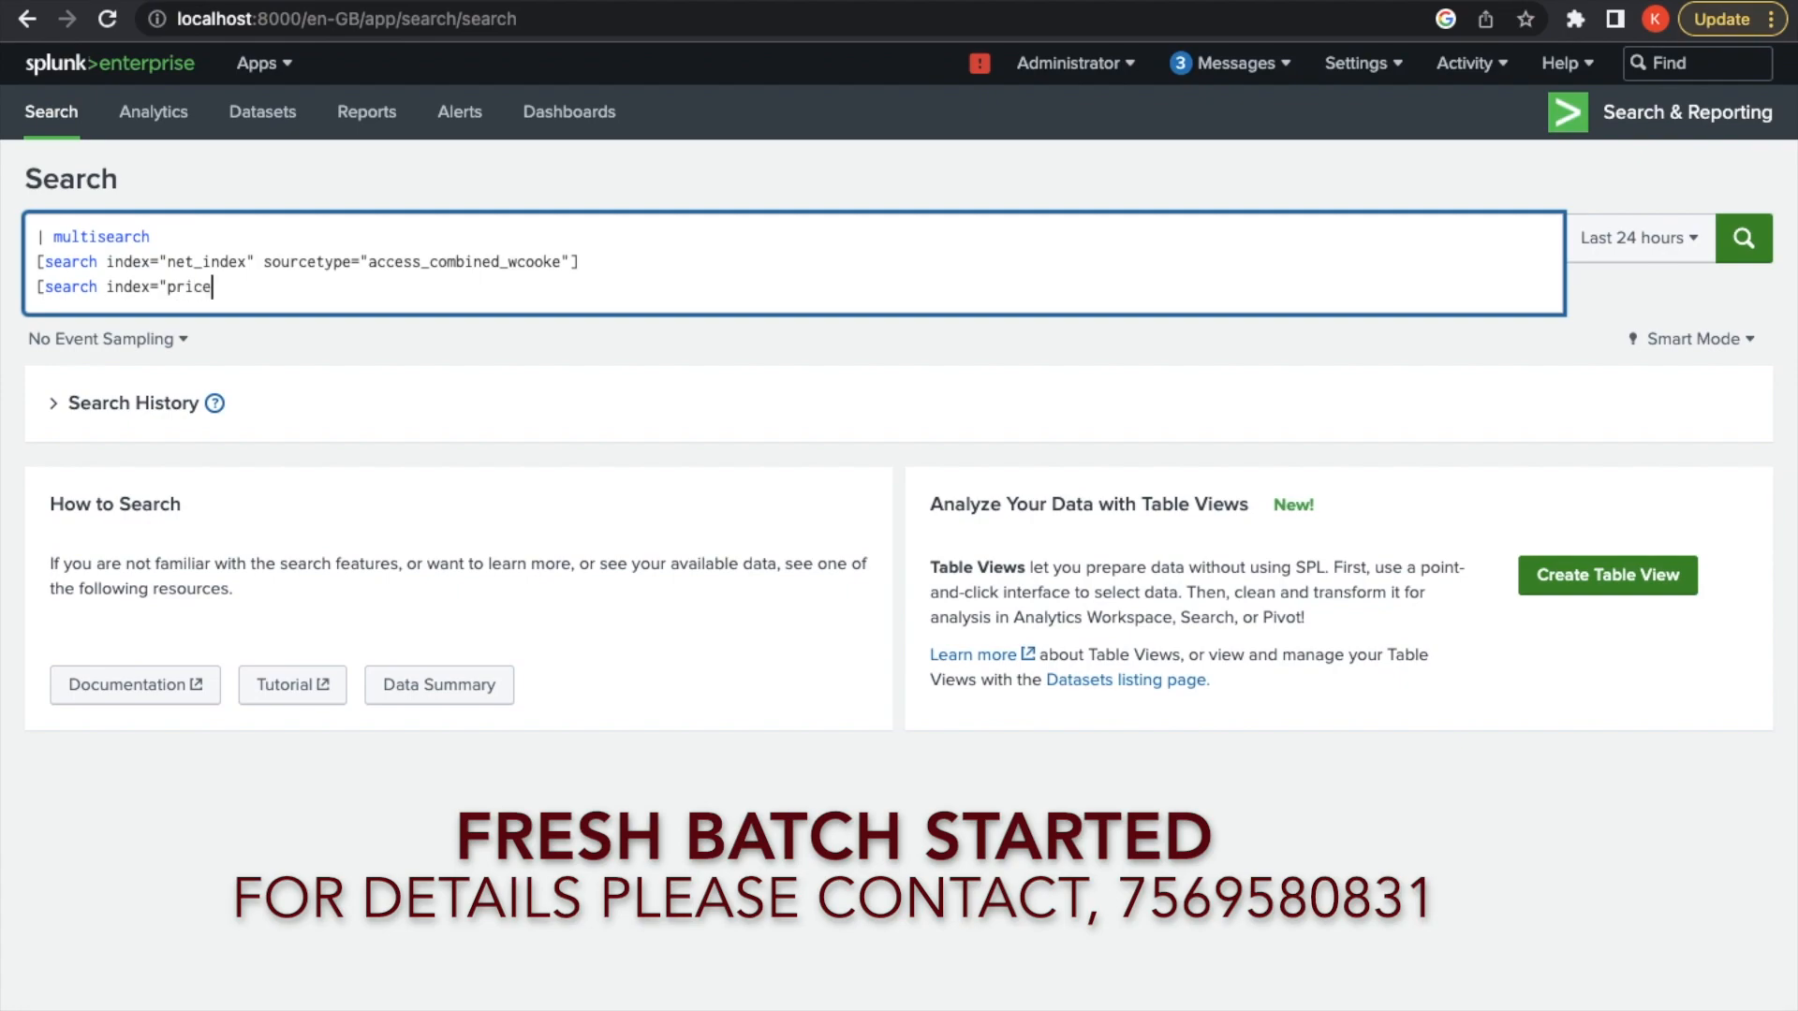
{"action": "type", "text": "s_index\" sourcetype=\"cs"}
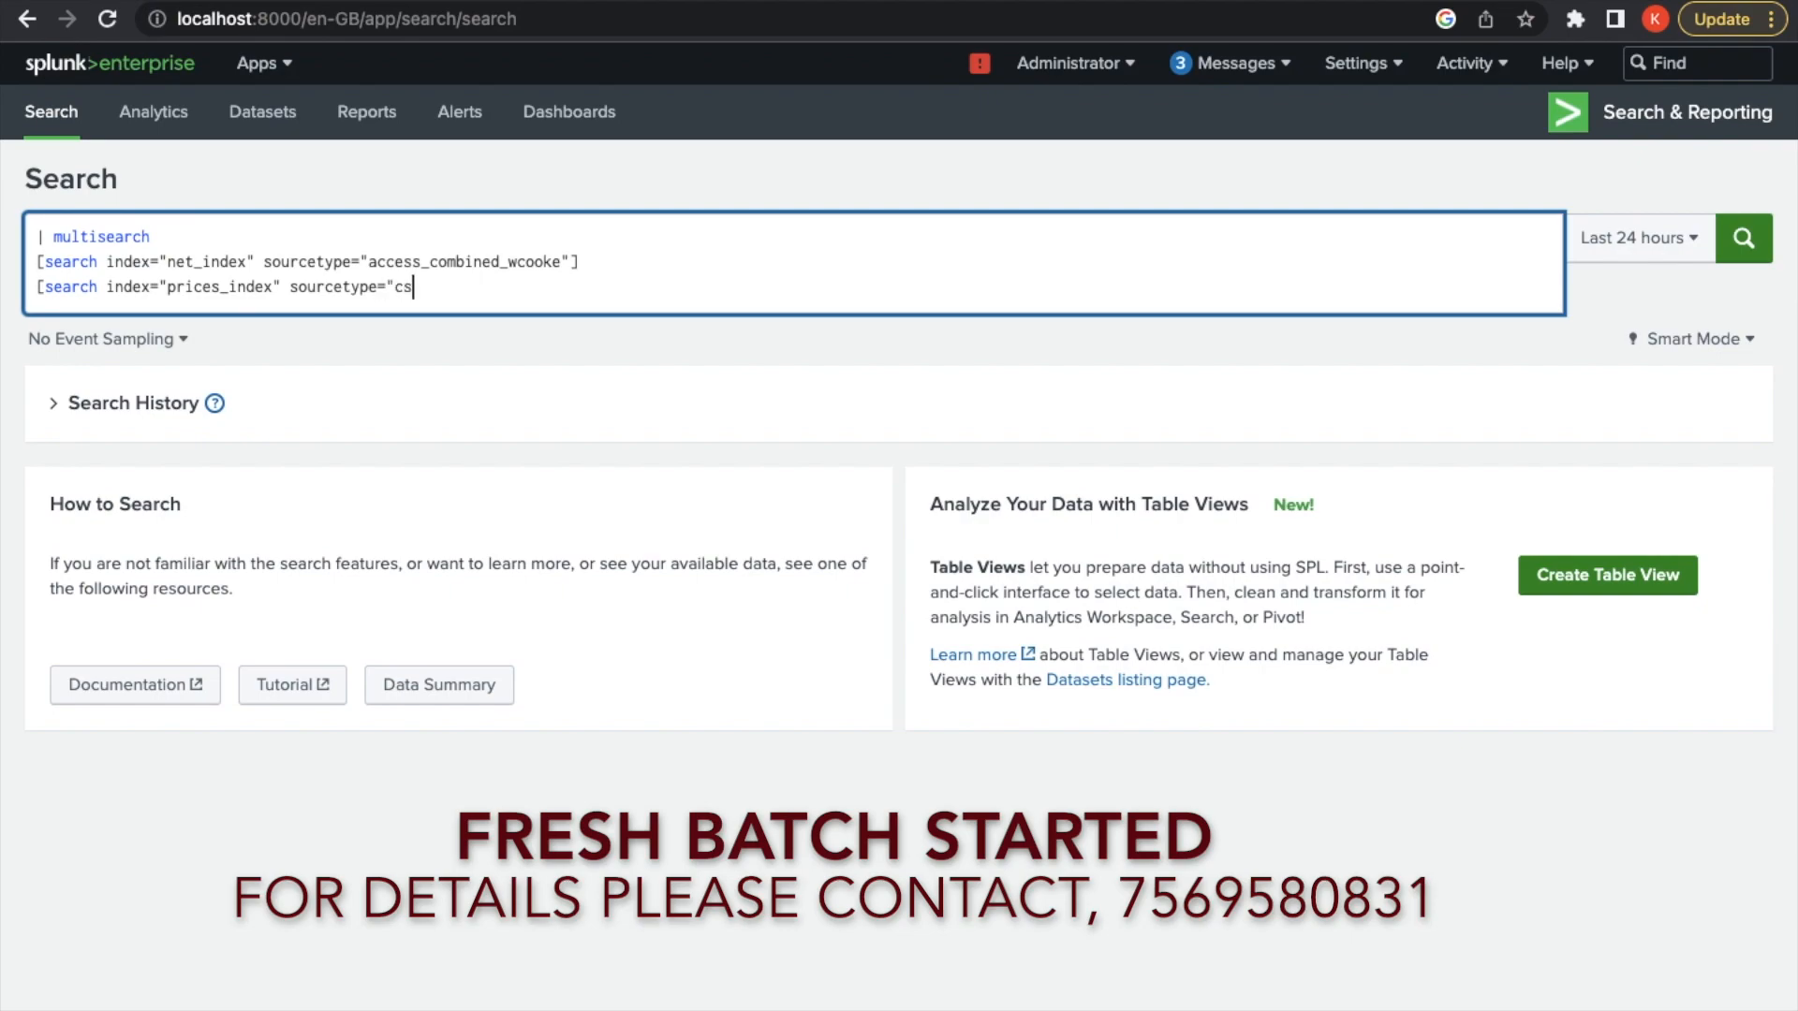
{"action": "type", "text": "v\"]"}
Run the multisearch over All time, then fix the sourcetype to access_combined_wcookie
{"action": "left_click", "coordinate": [1634, 238]}
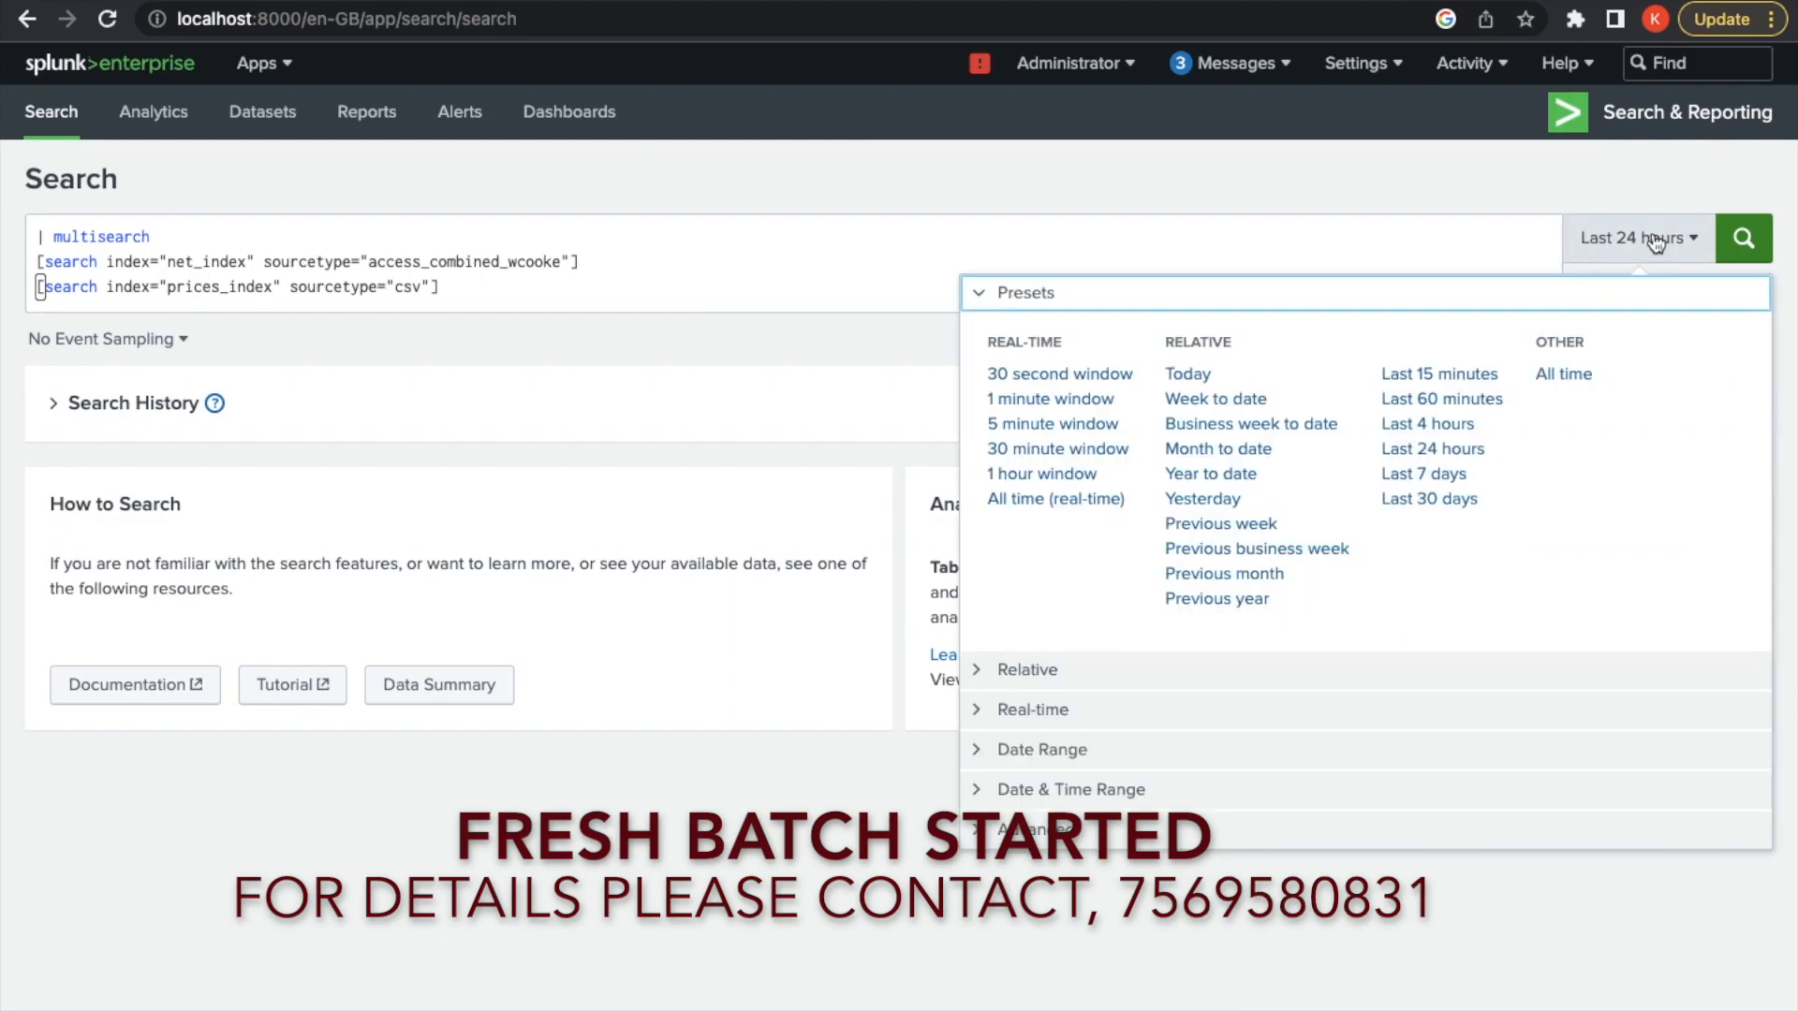
{"action": "left_click", "coordinate": [1566, 373]}
{"action": "left_click", "coordinate": [1752, 265]}
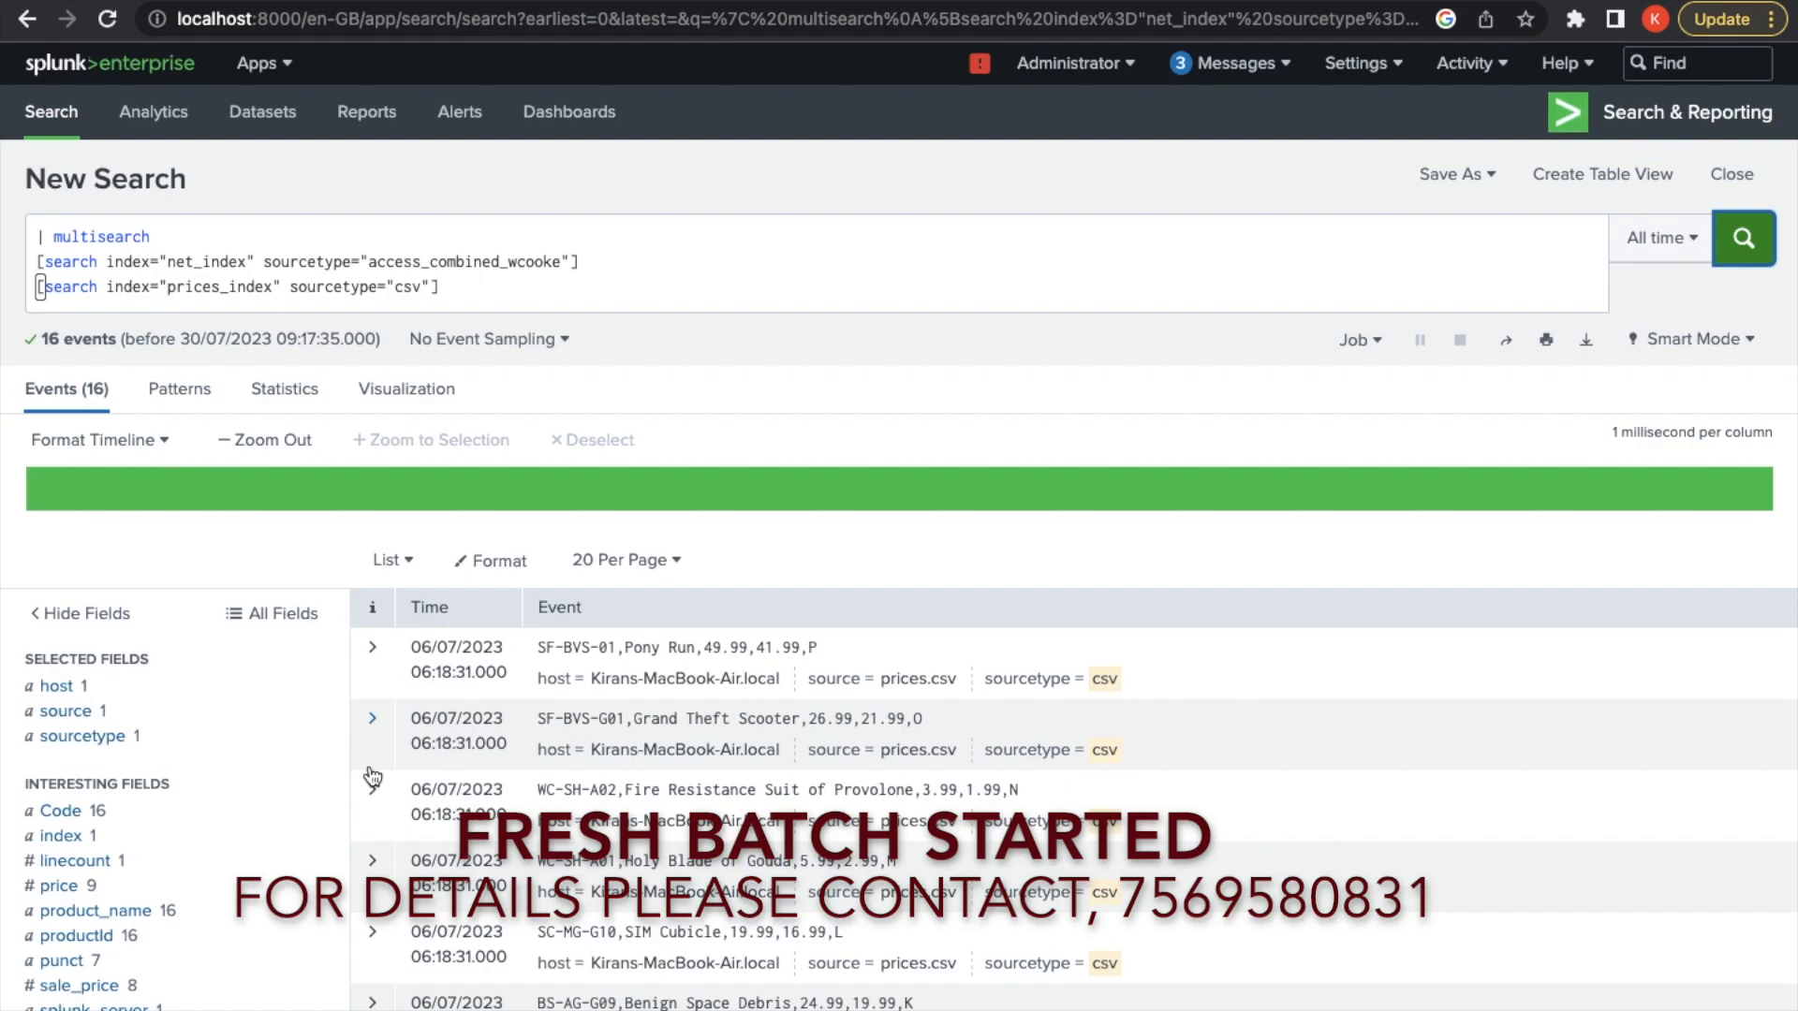
{"action": "left_click", "coordinate": [557, 269]}
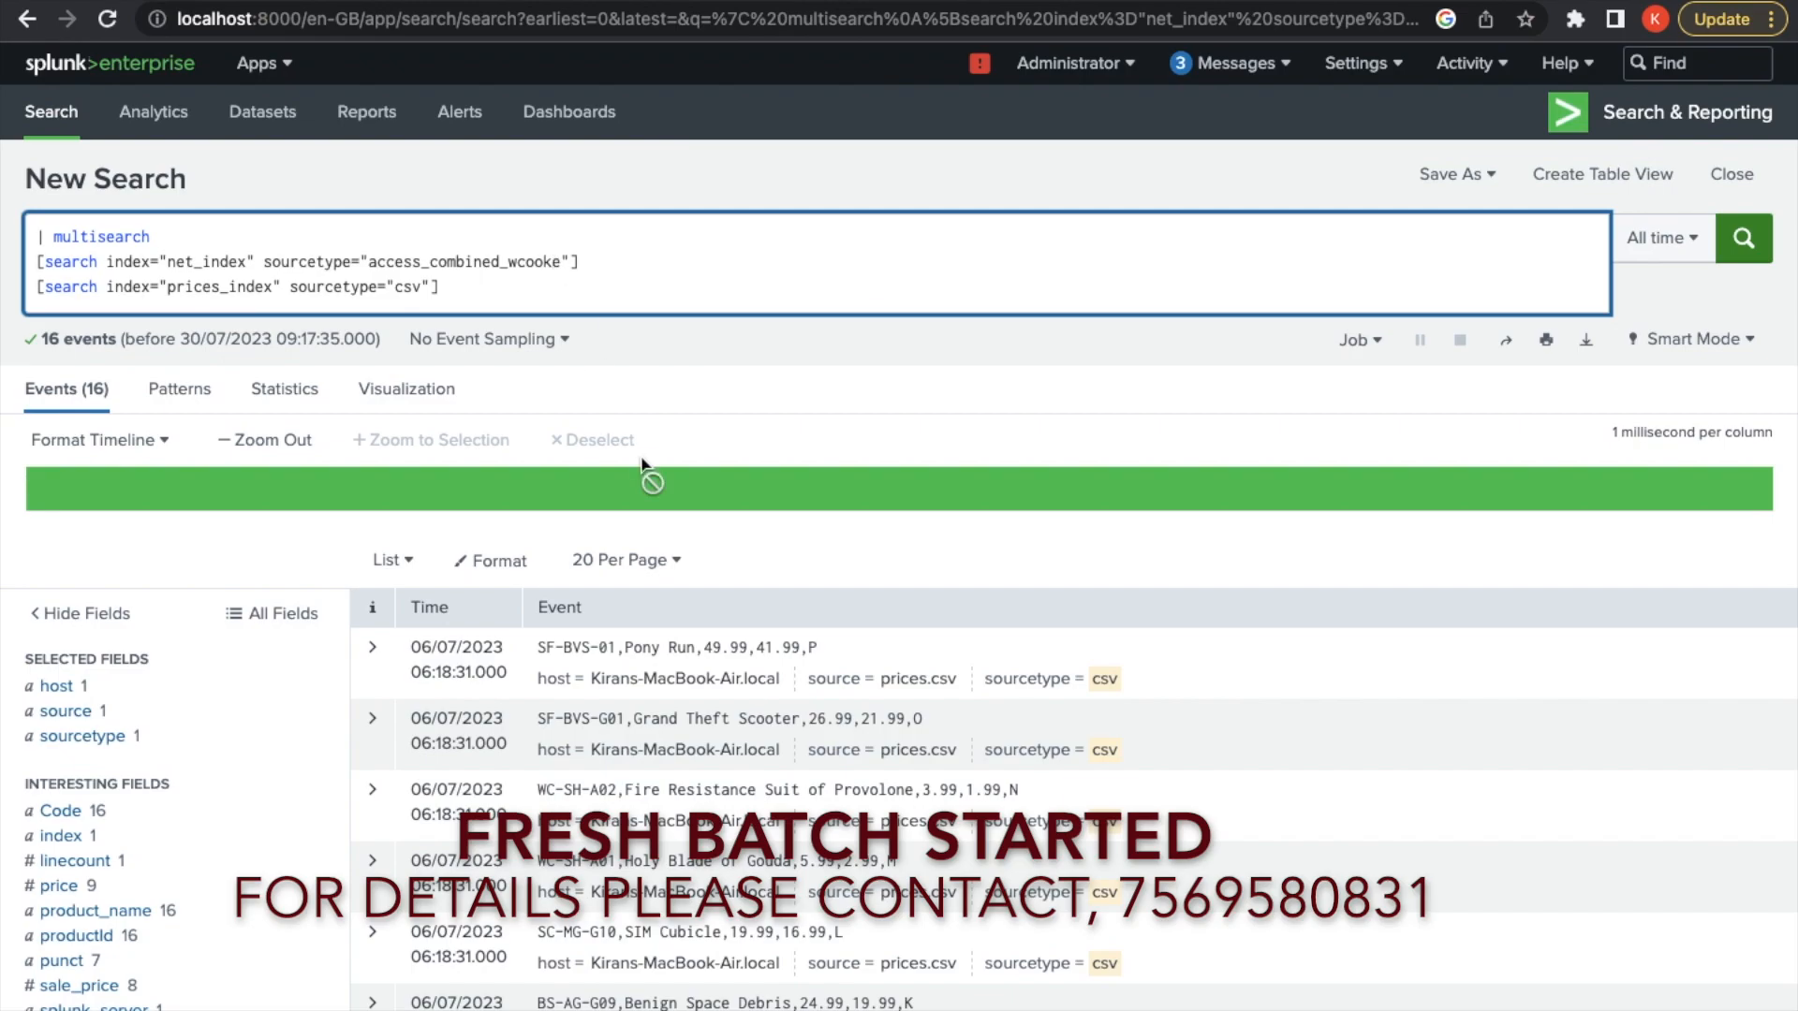
{"action": "type", "text": "i"}
Rerun the corrected search and check the sourcetype field includes both access_combined_wcookie and csv
{"action": "left_click", "coordinate": [1742, 255]}
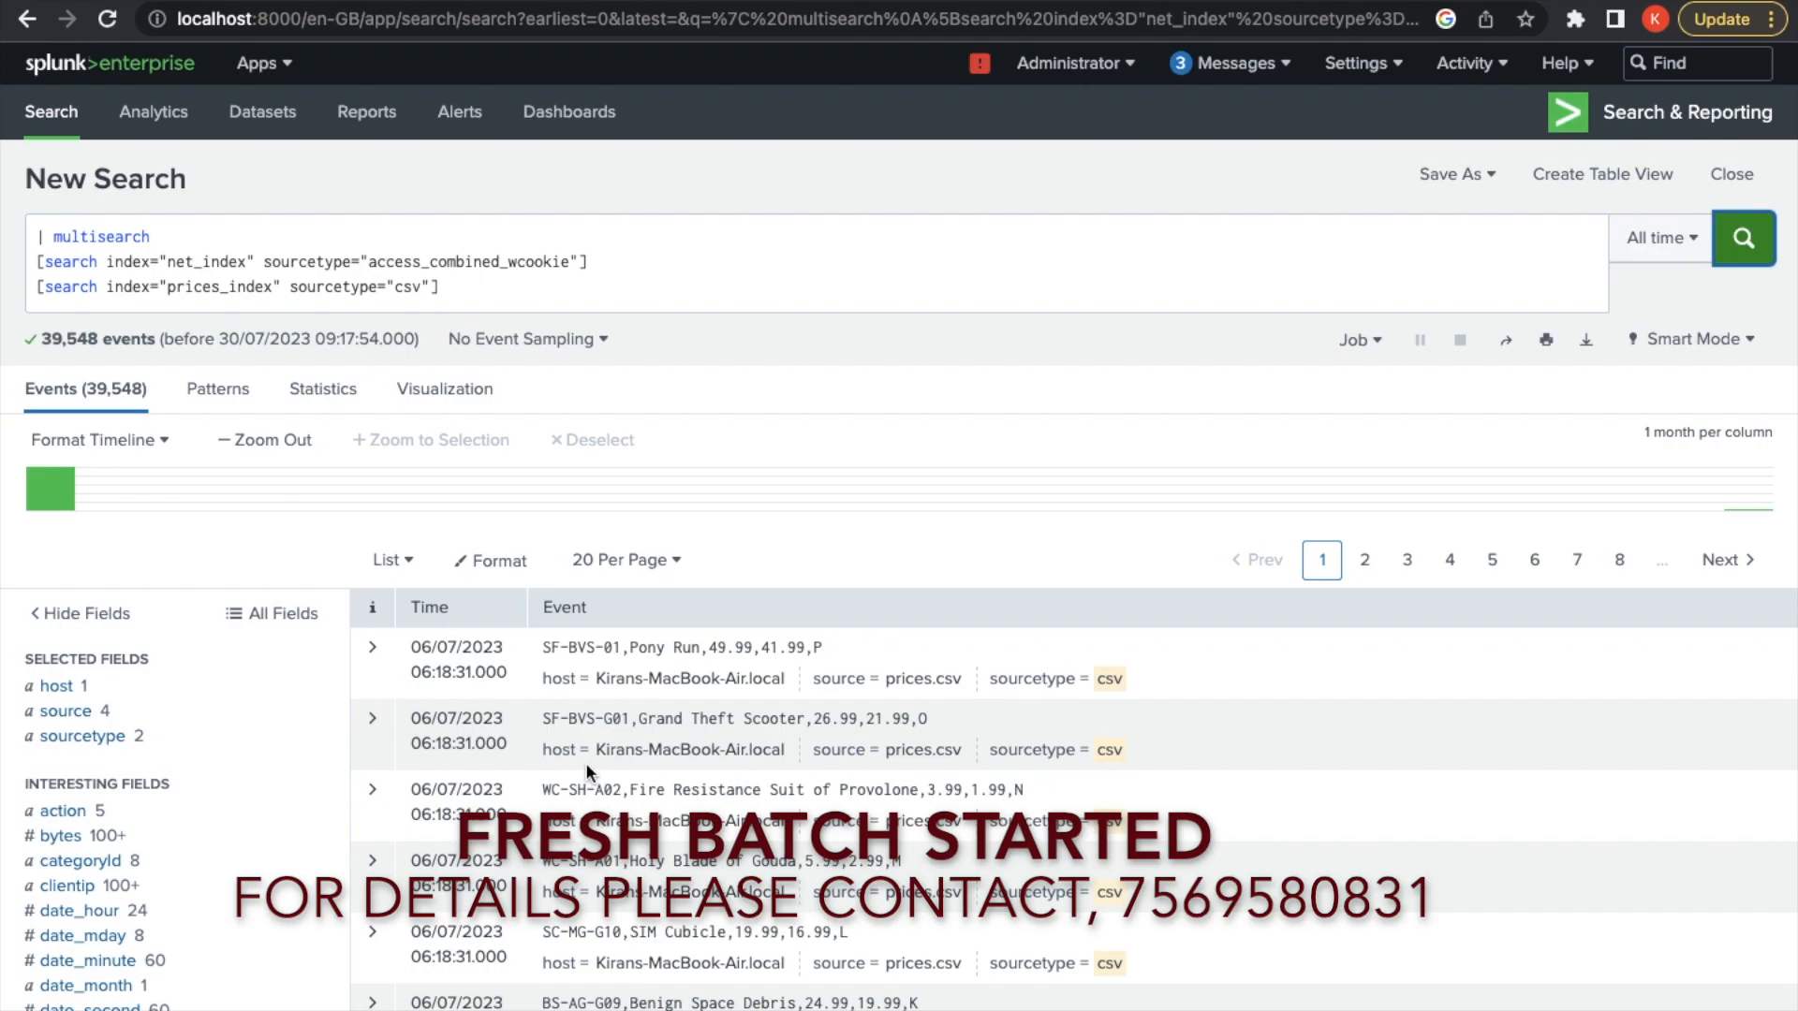
{"action": "left_click", "coordinate": [114, 744]}
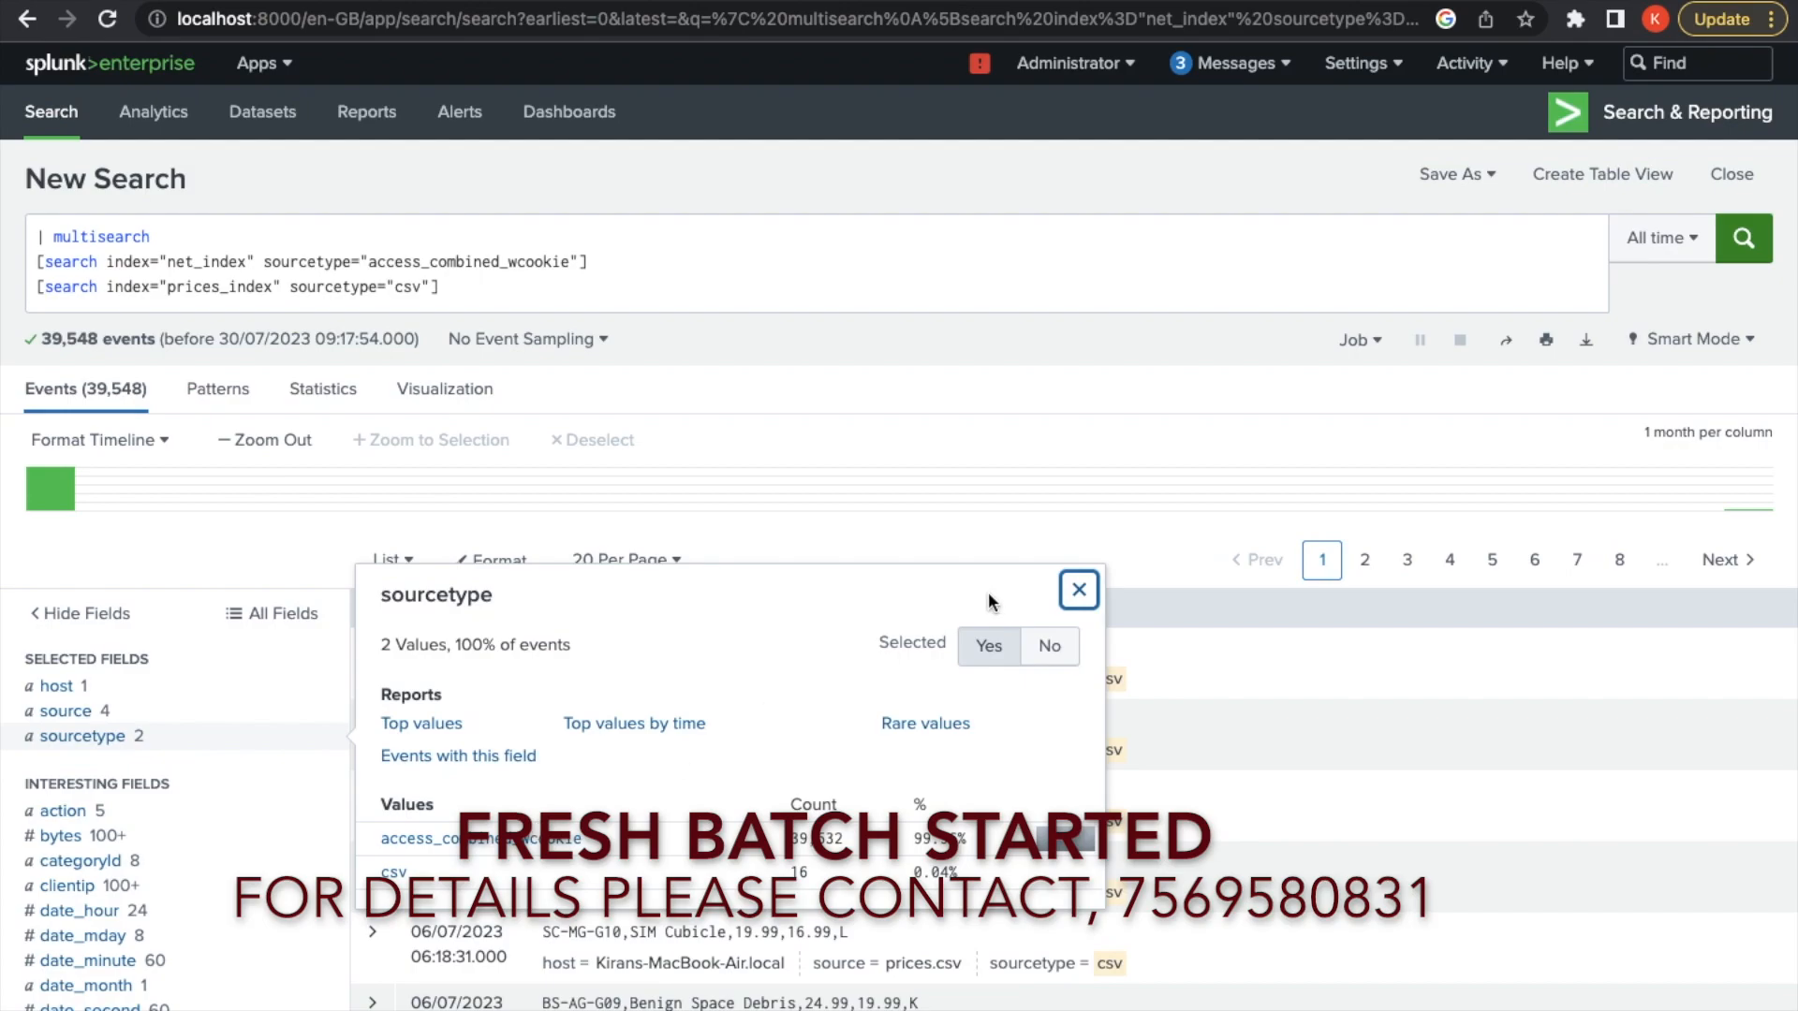
{"action": "left_click", "coordinate": [1079, 590]}
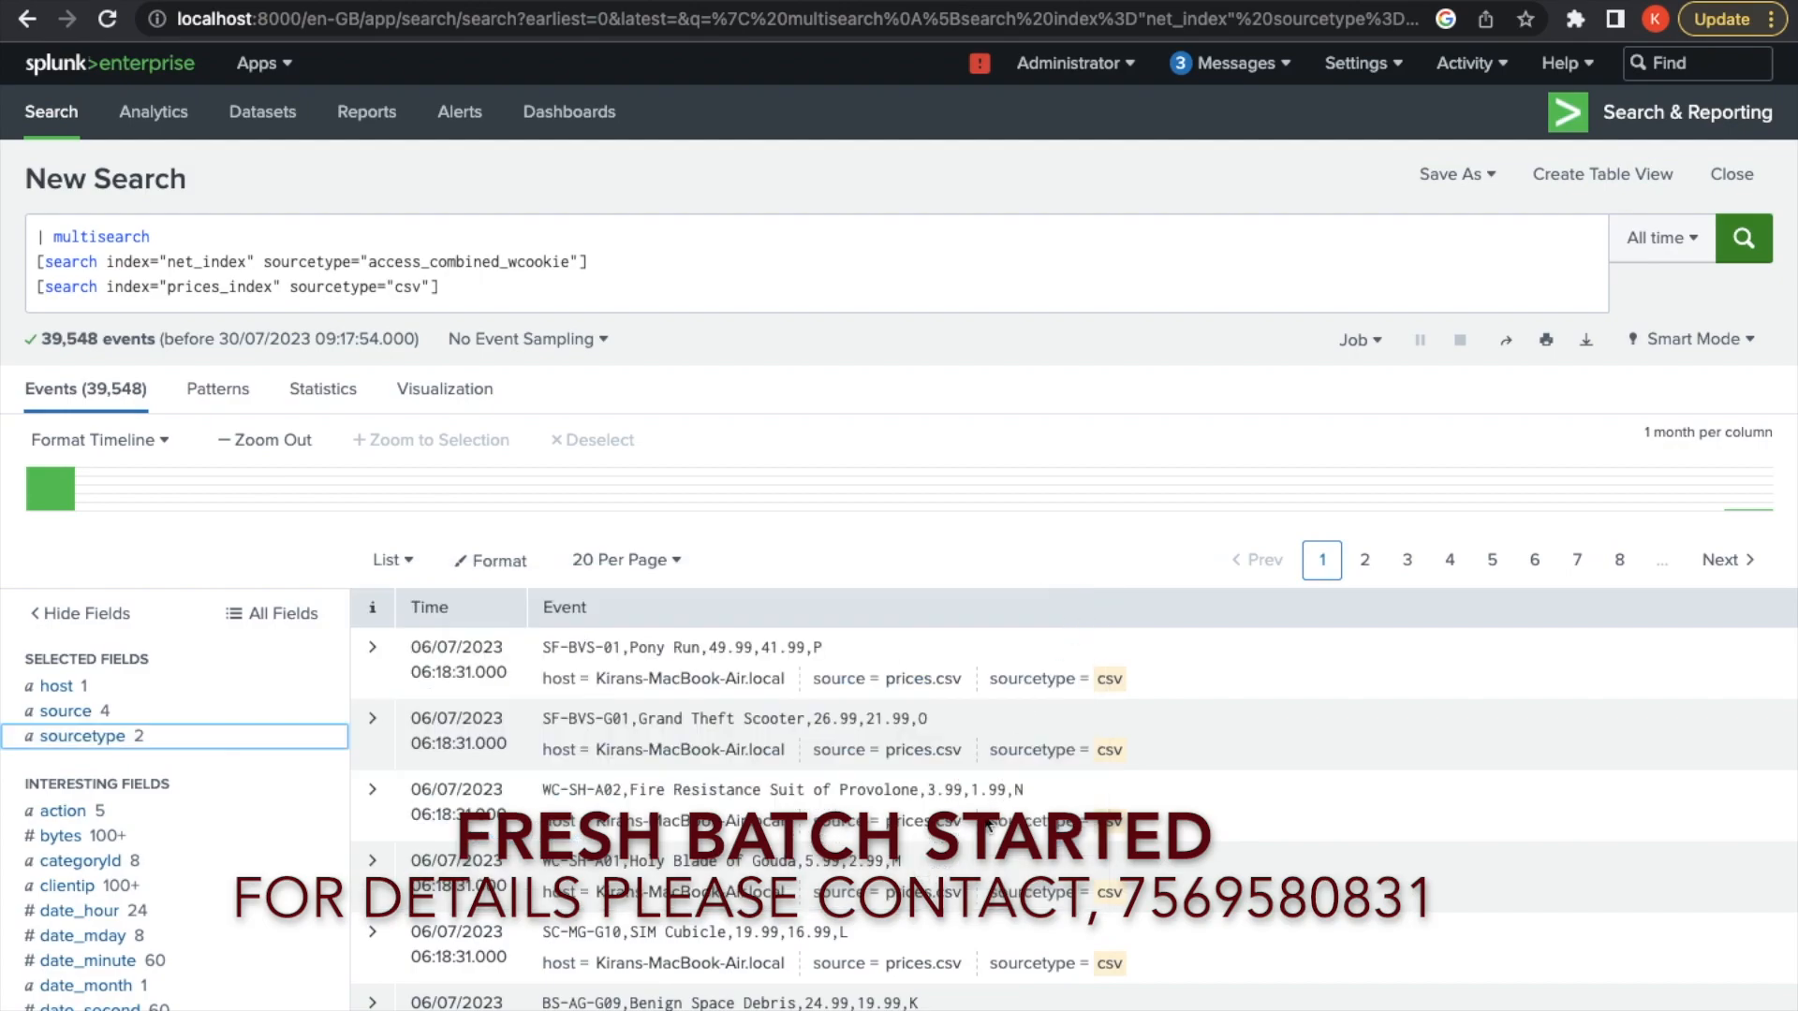
{"action": "scroll", "coordinate": [986, 824], "scroll_direction": "down", "scroll_amount": 4}
{"action": "scroll", "coordinate": [817, 649], "scroll_direction": "up", "scroll_amount": 4}
{"action": "left_click", "coordinate": [482, 297]}
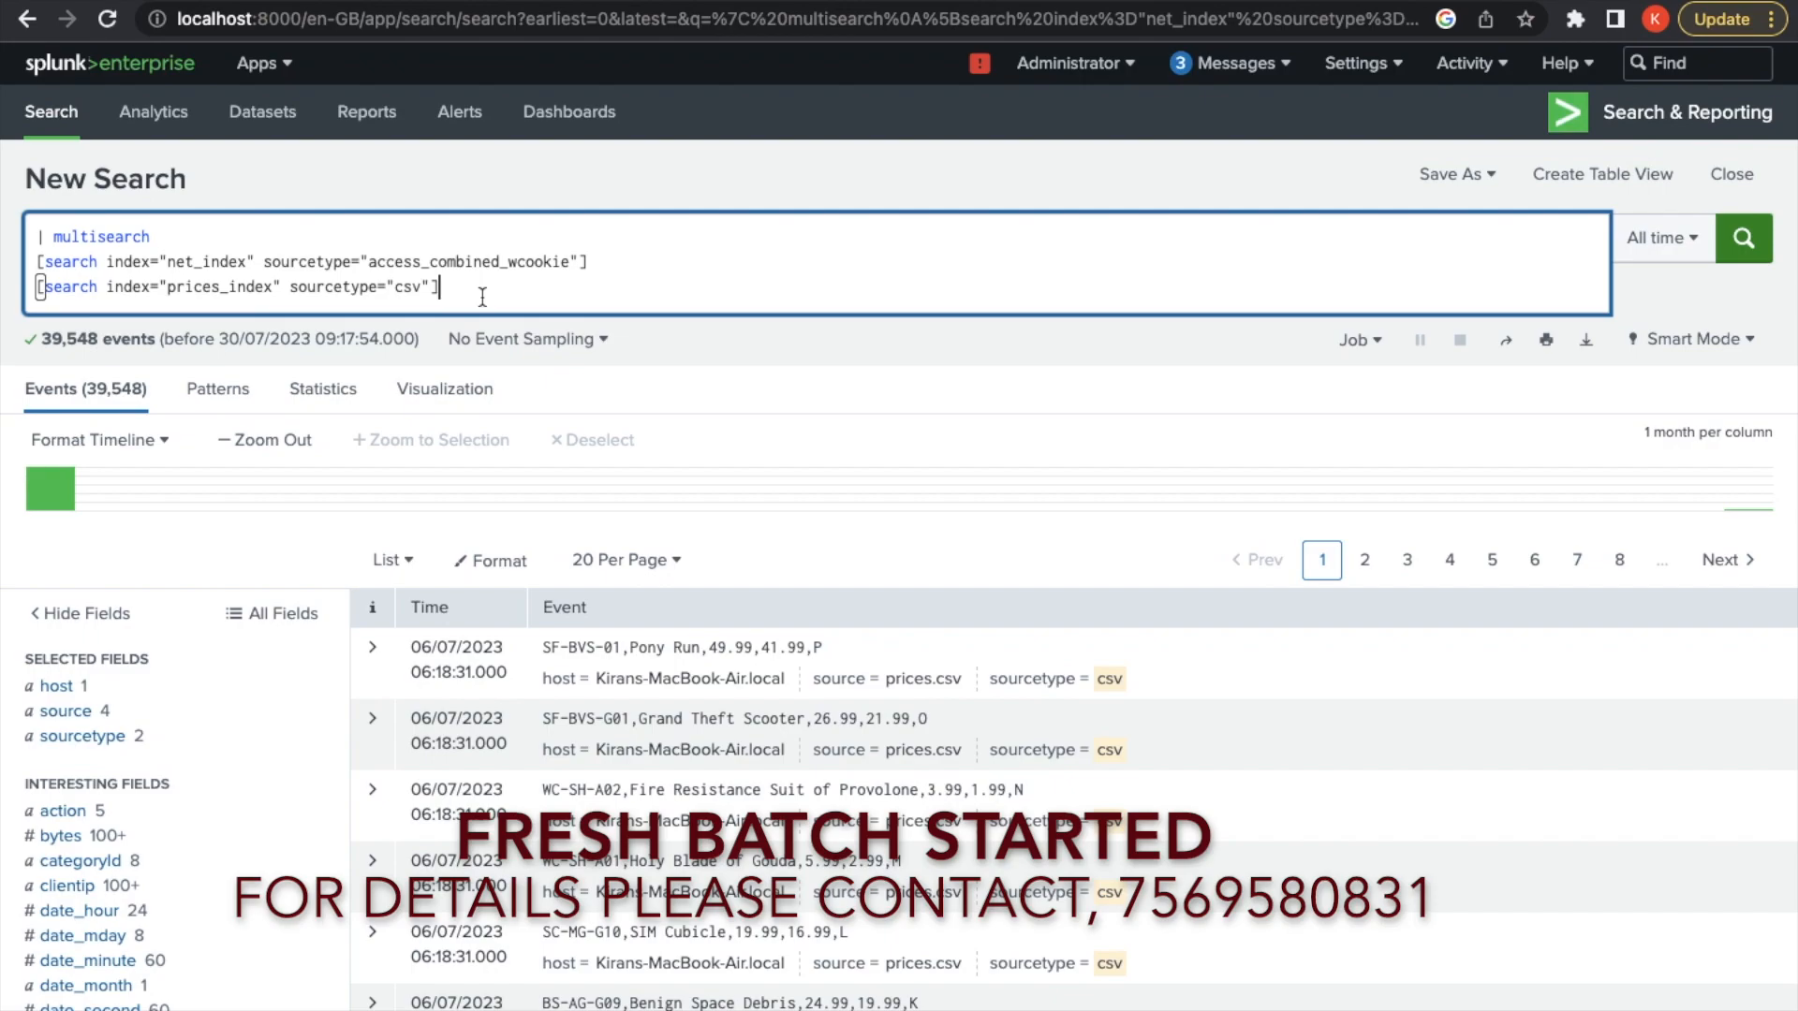
Add a '|table productId categoryId status bytes product_name price sale_price' line to the query
{"action": "key", "text": "Return"}
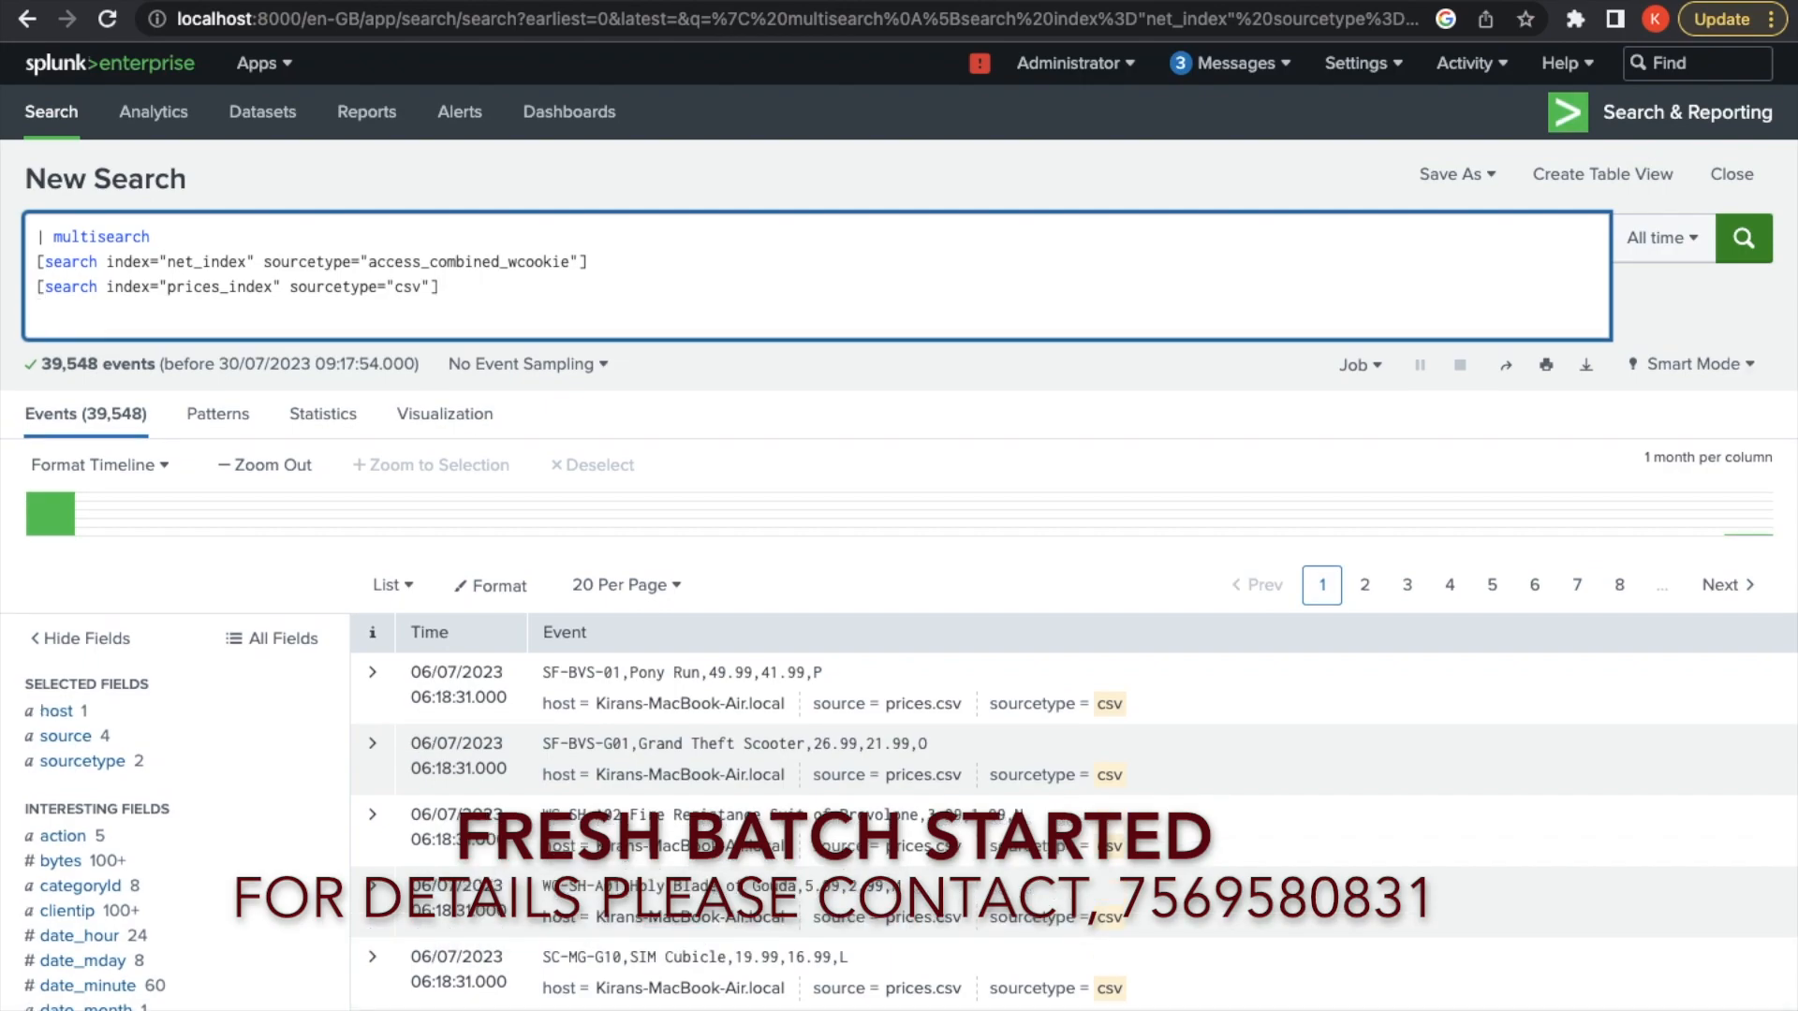
{"action": "type", "text": "|"}
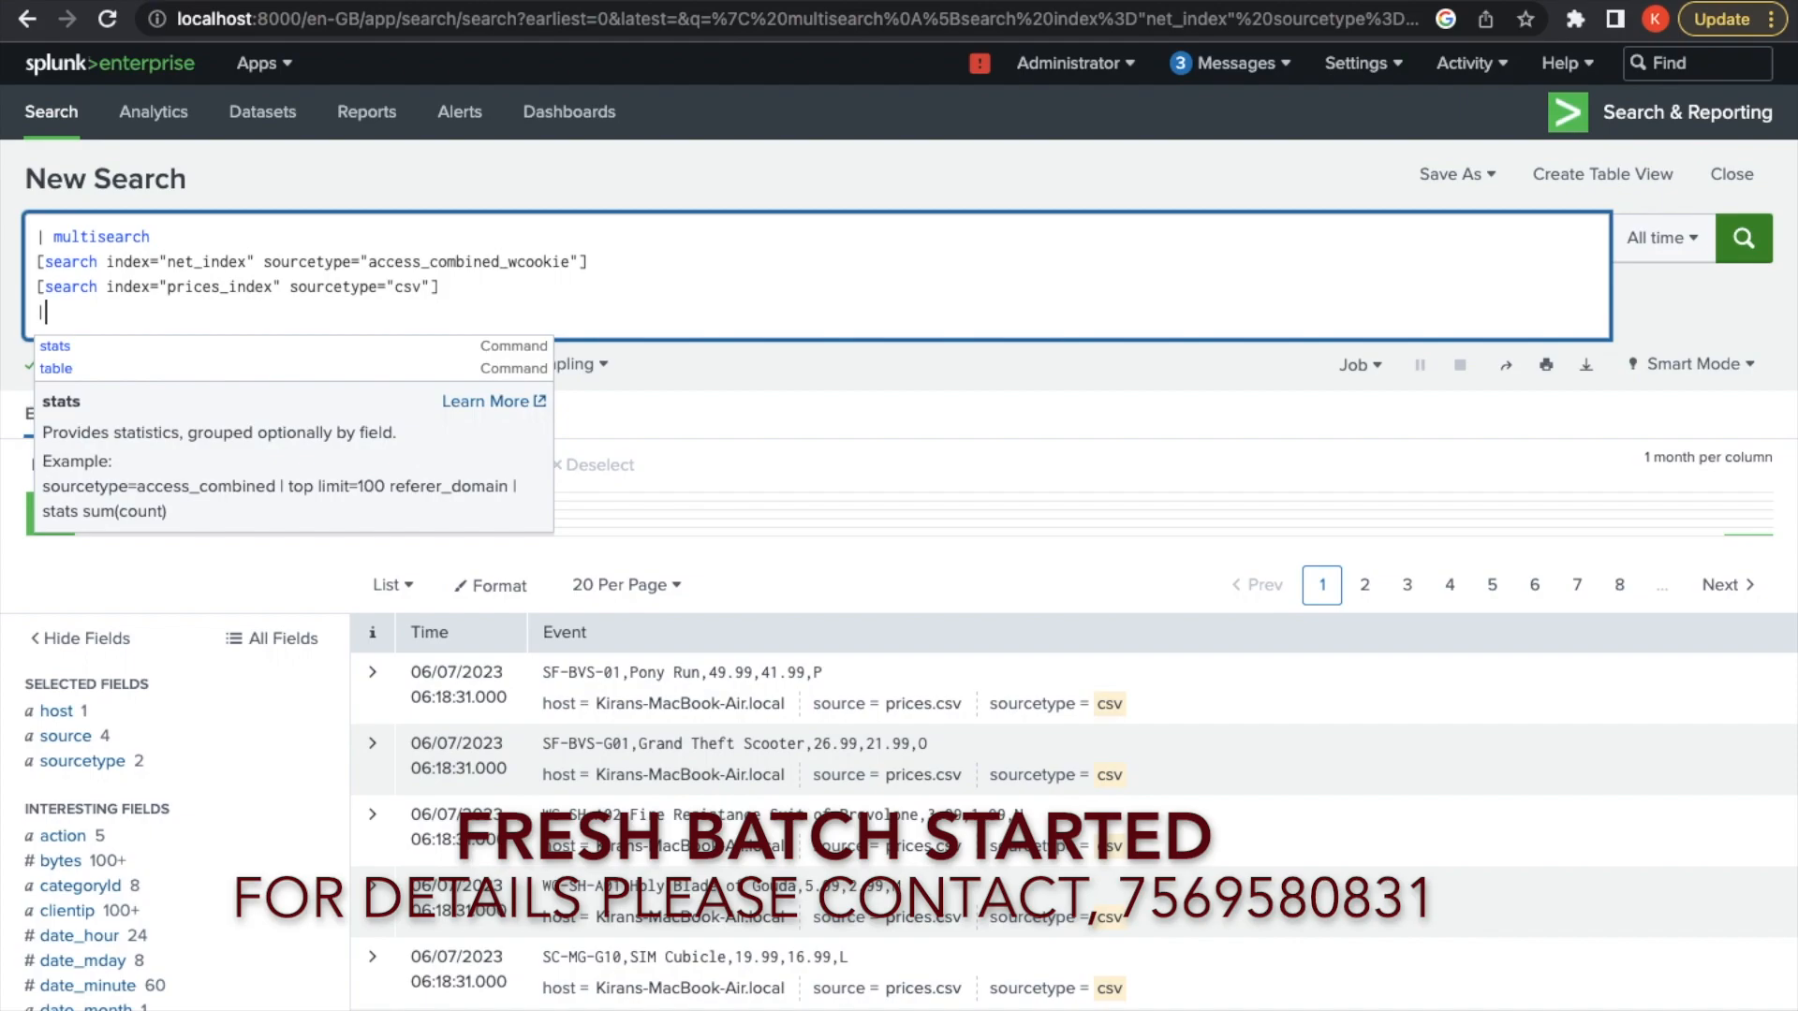
{"action": "type", "text": "table"}
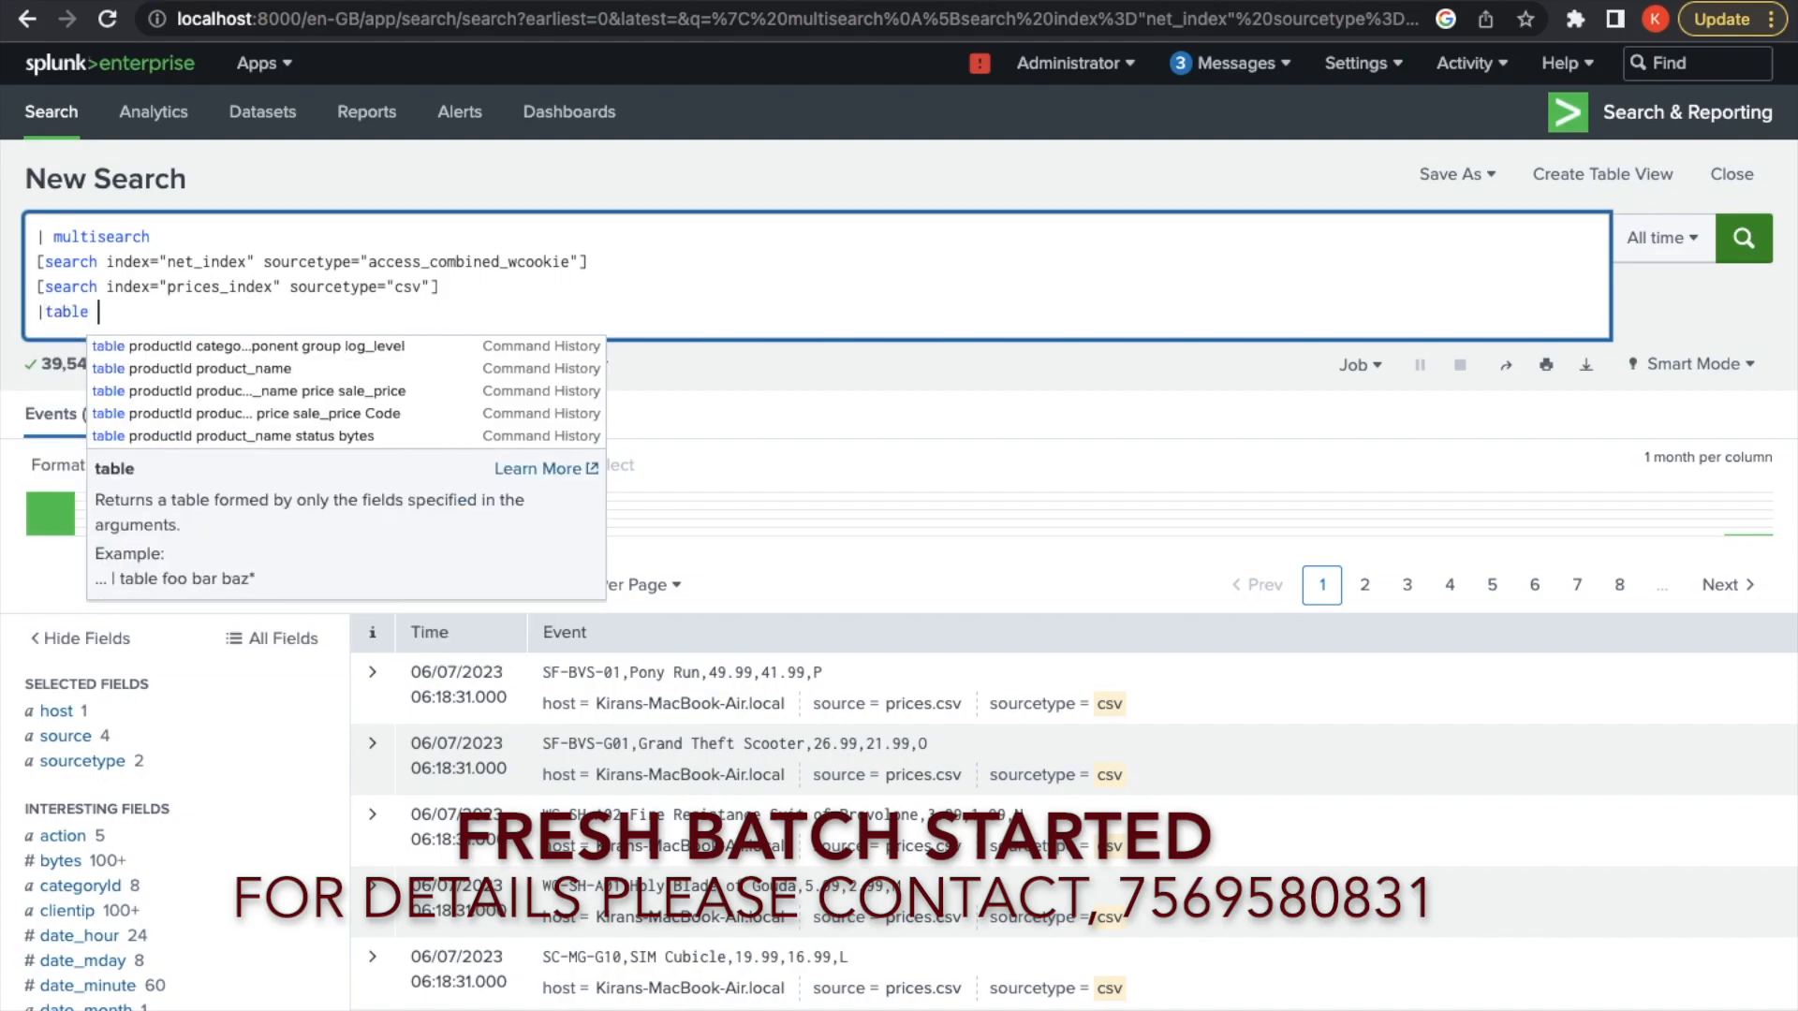
{"action": "type", "text": " pro"}
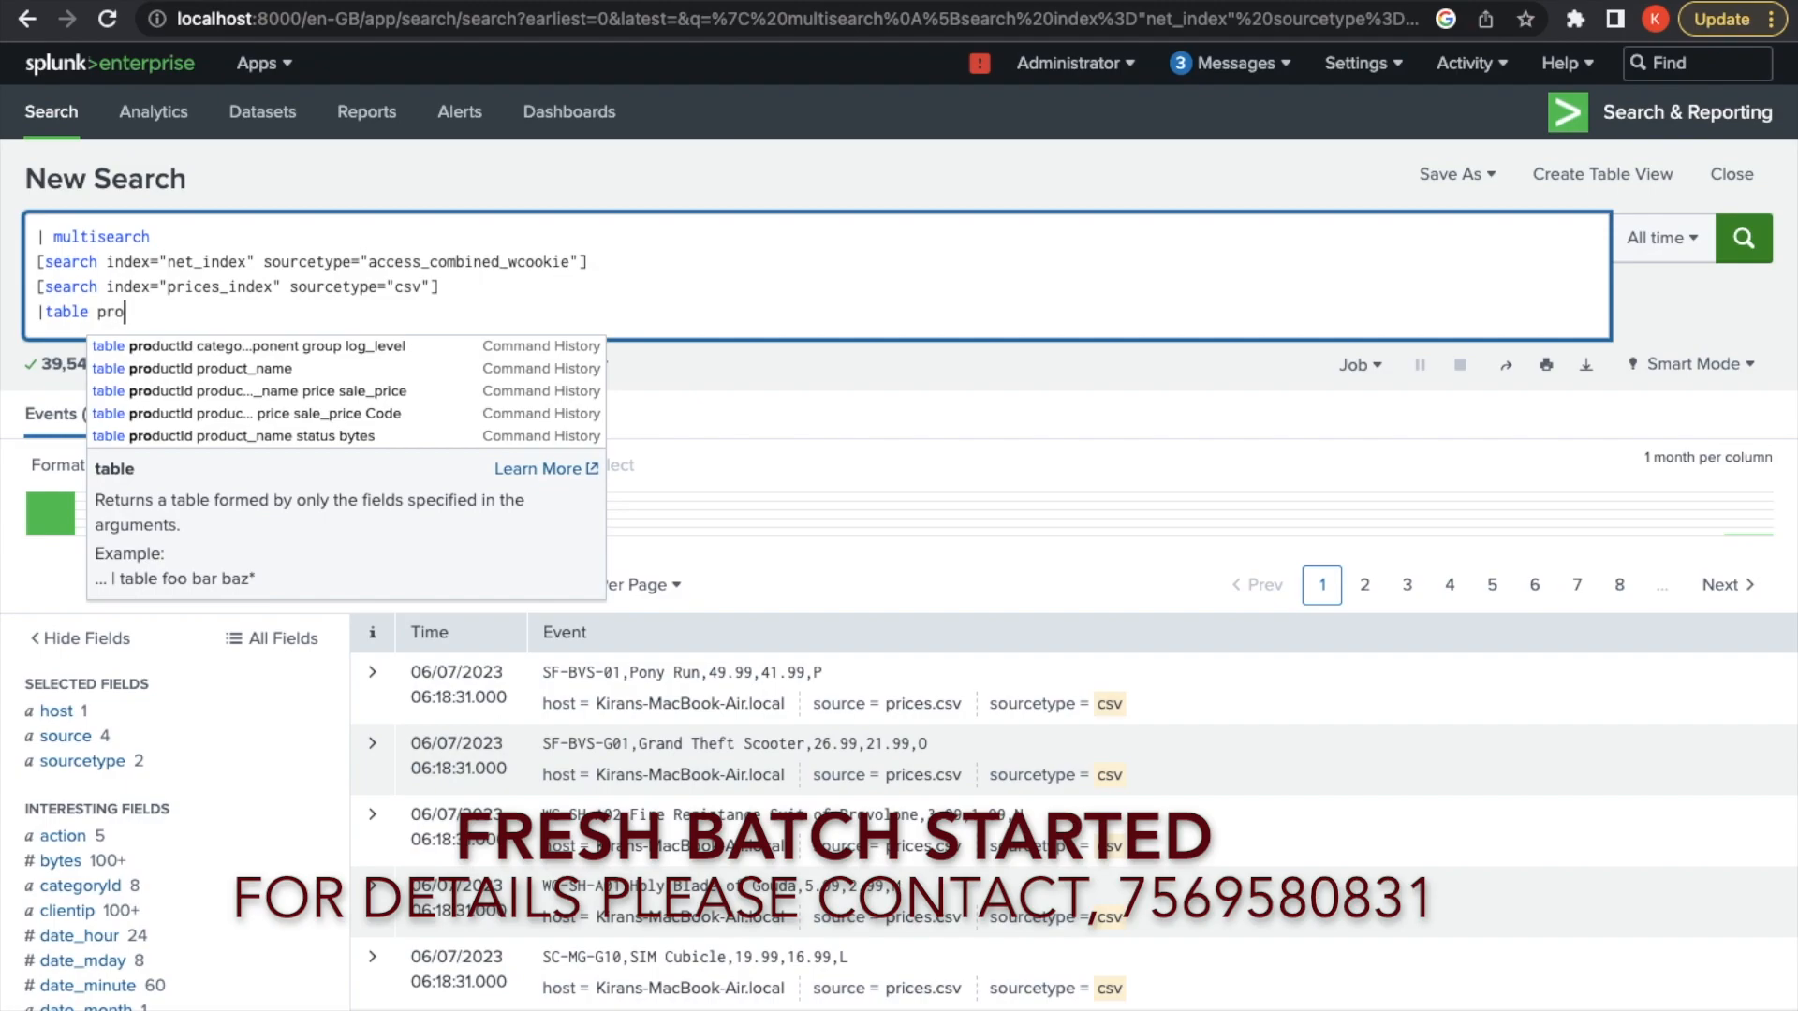
{"action": "type", "text": "ductId "}
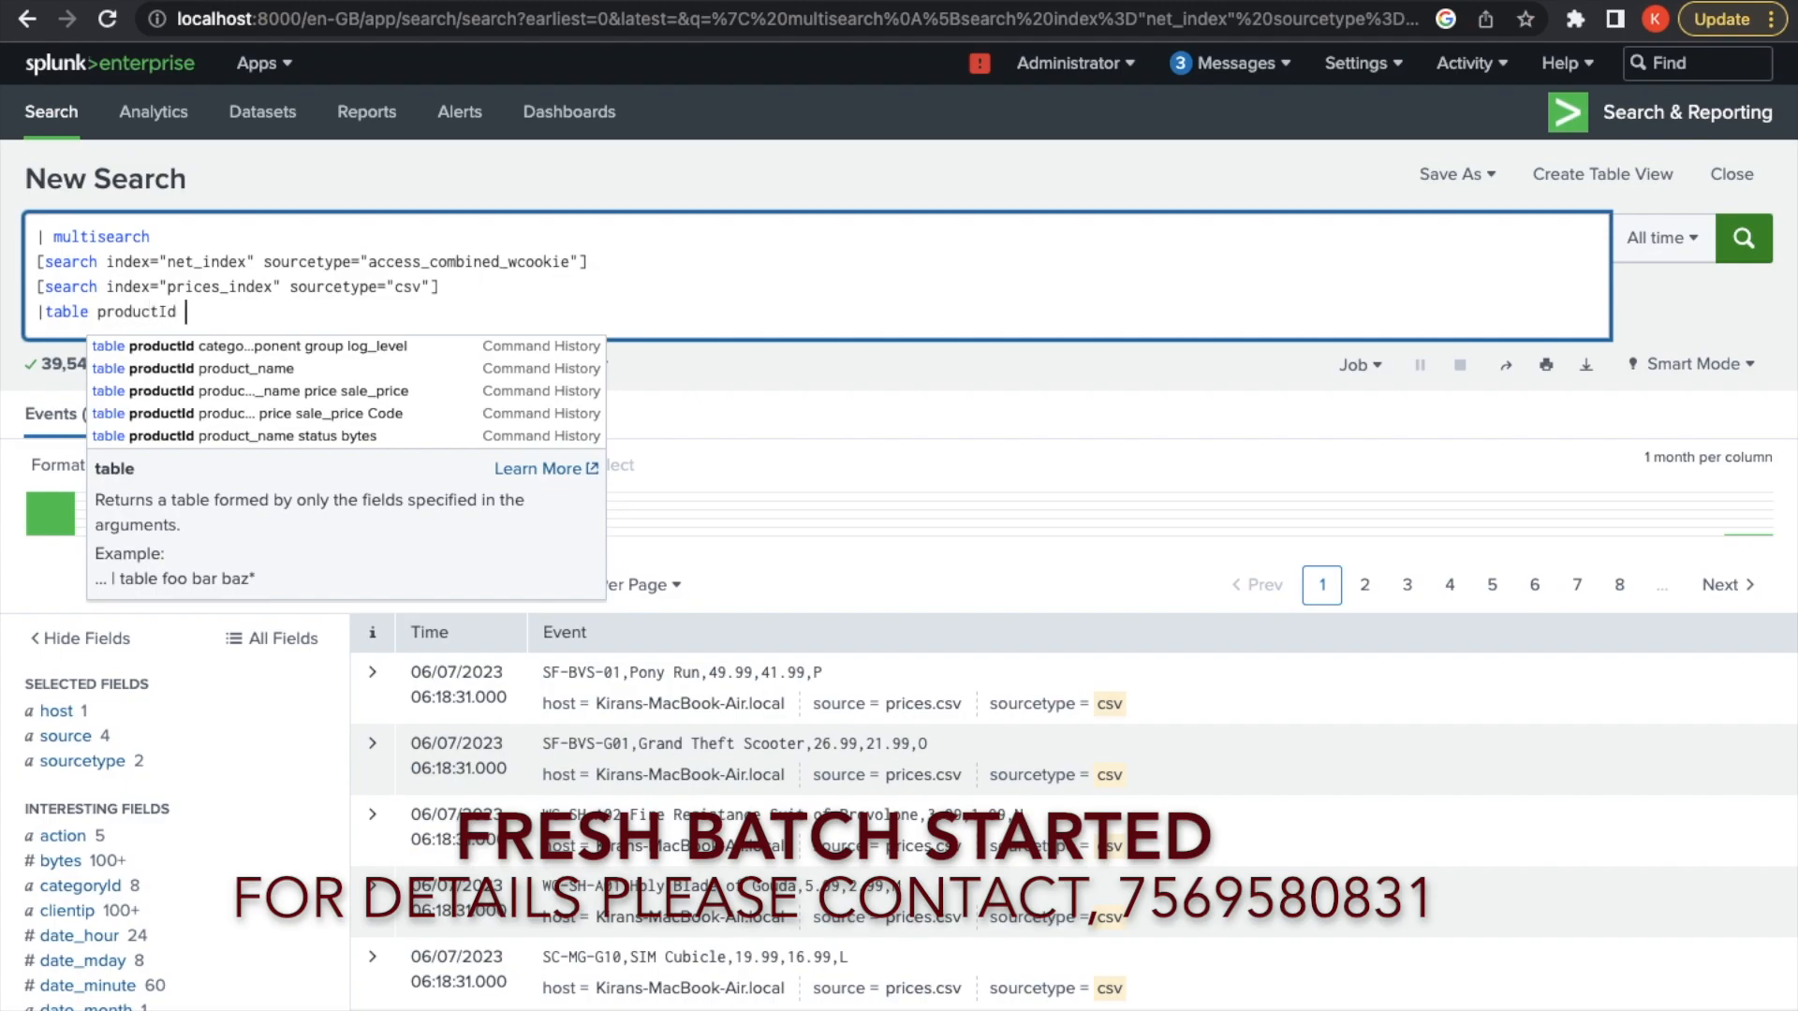
{"action": "type", "text": "cate"}
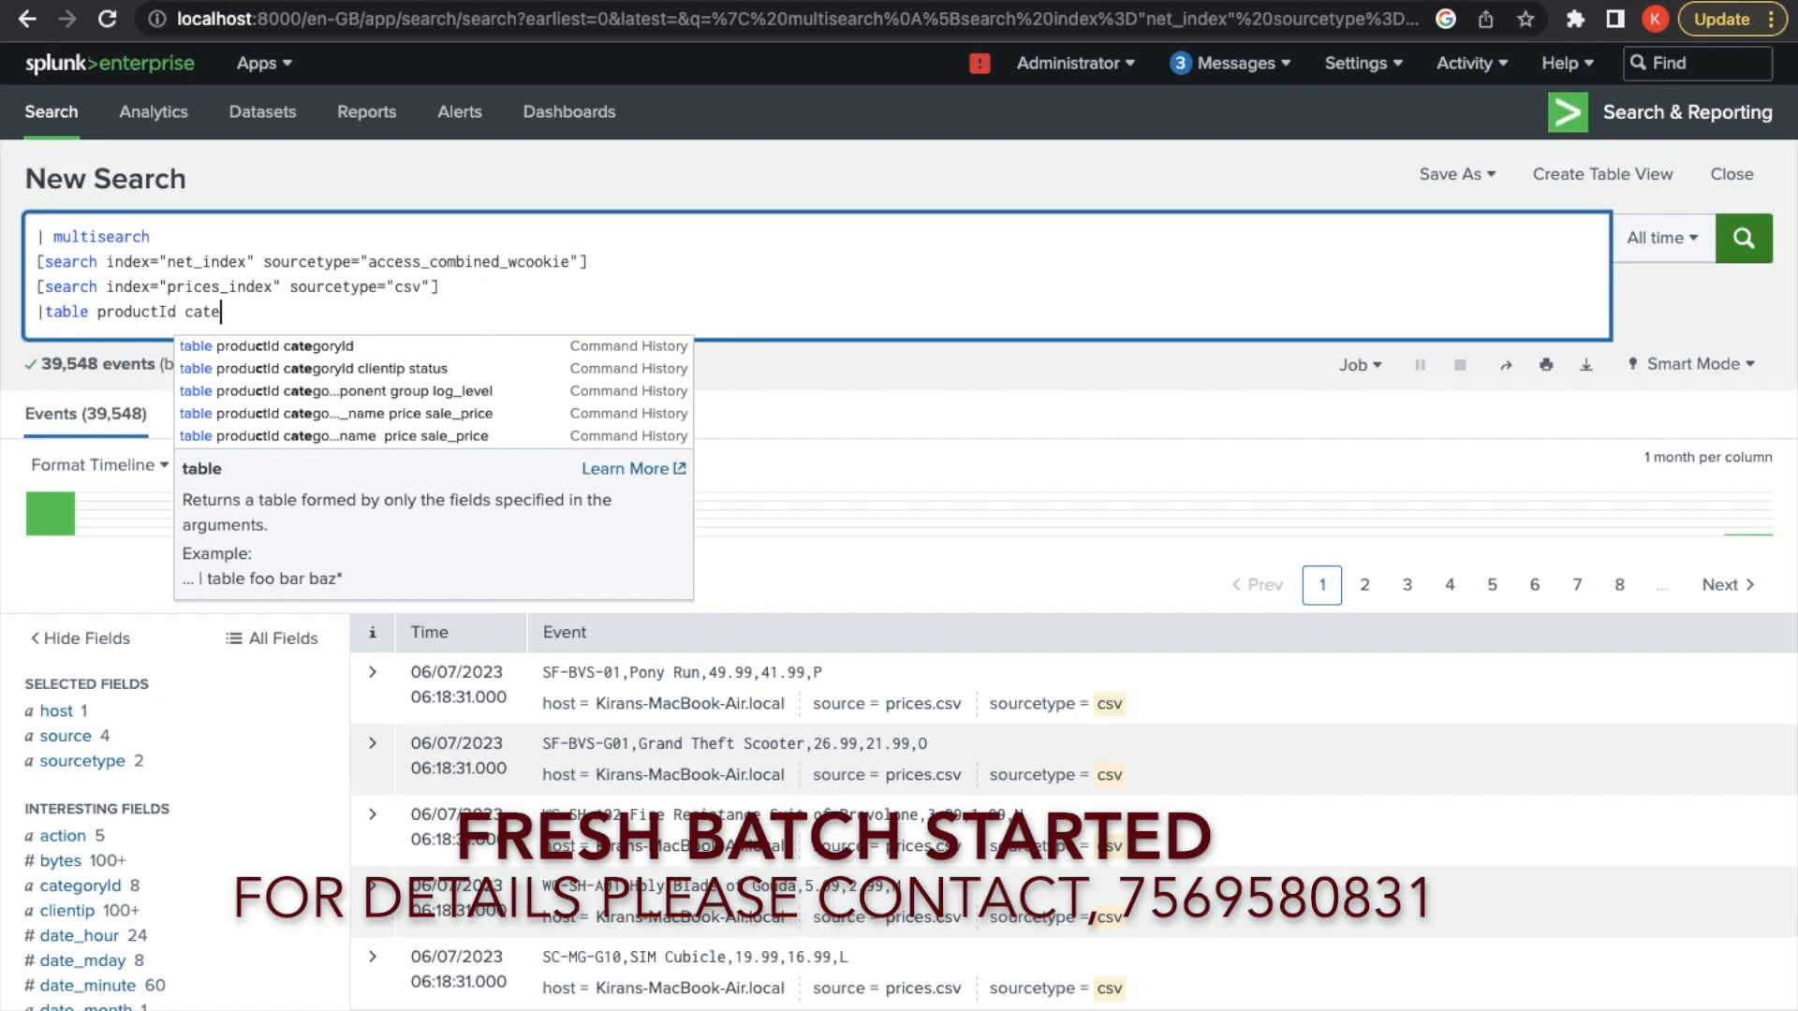
{"action": "type", "text": "goryId"}
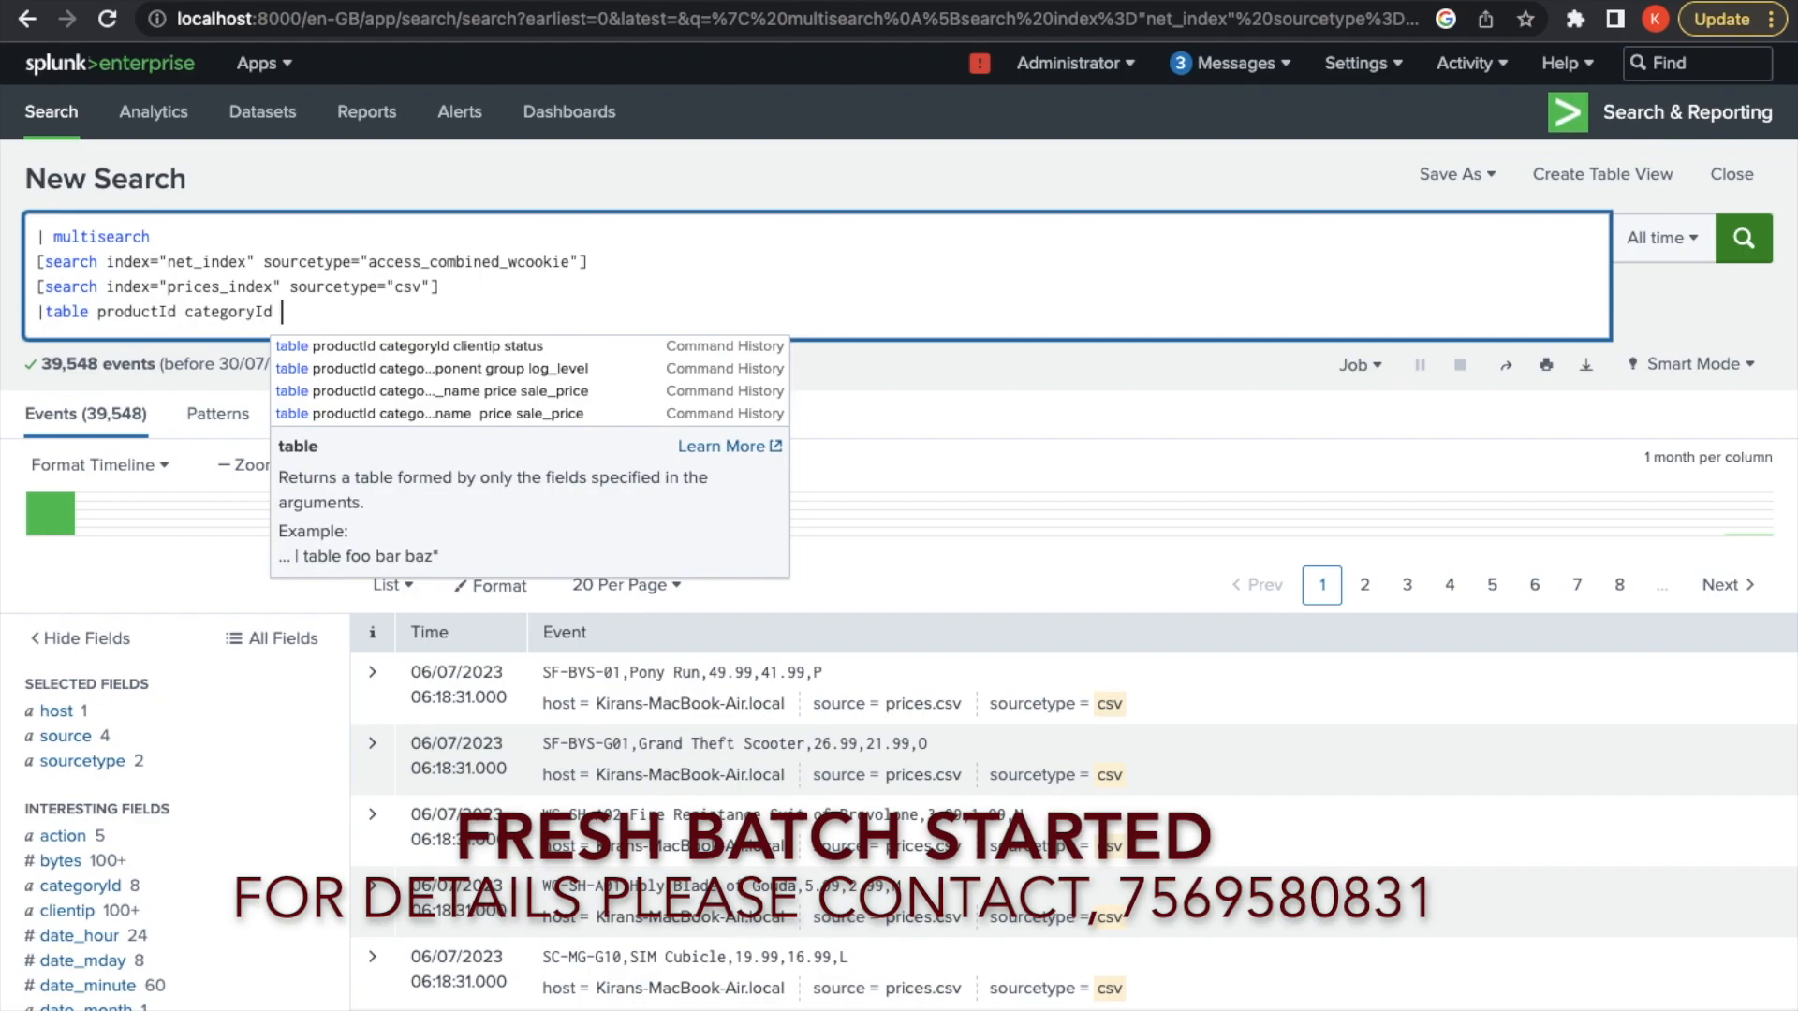
{"action": "type", "text": " status bytes"}
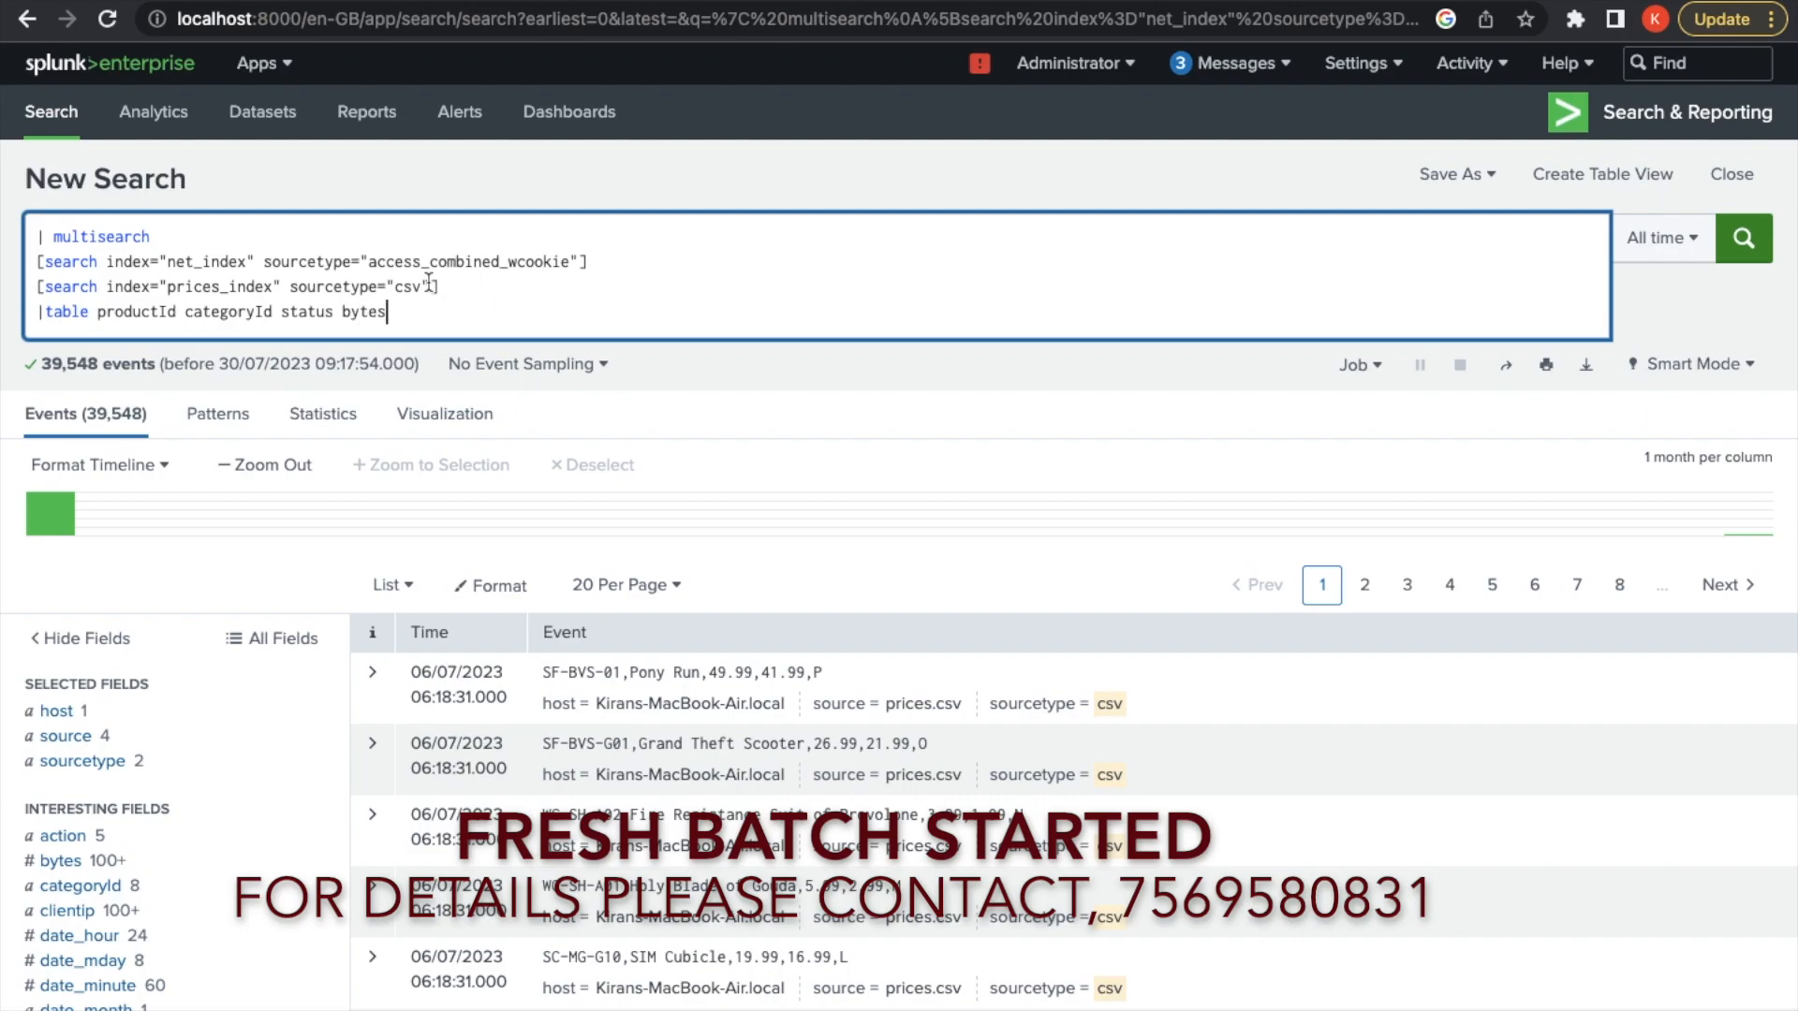
{"action": "double_click", "coordinate": [227, 288]}
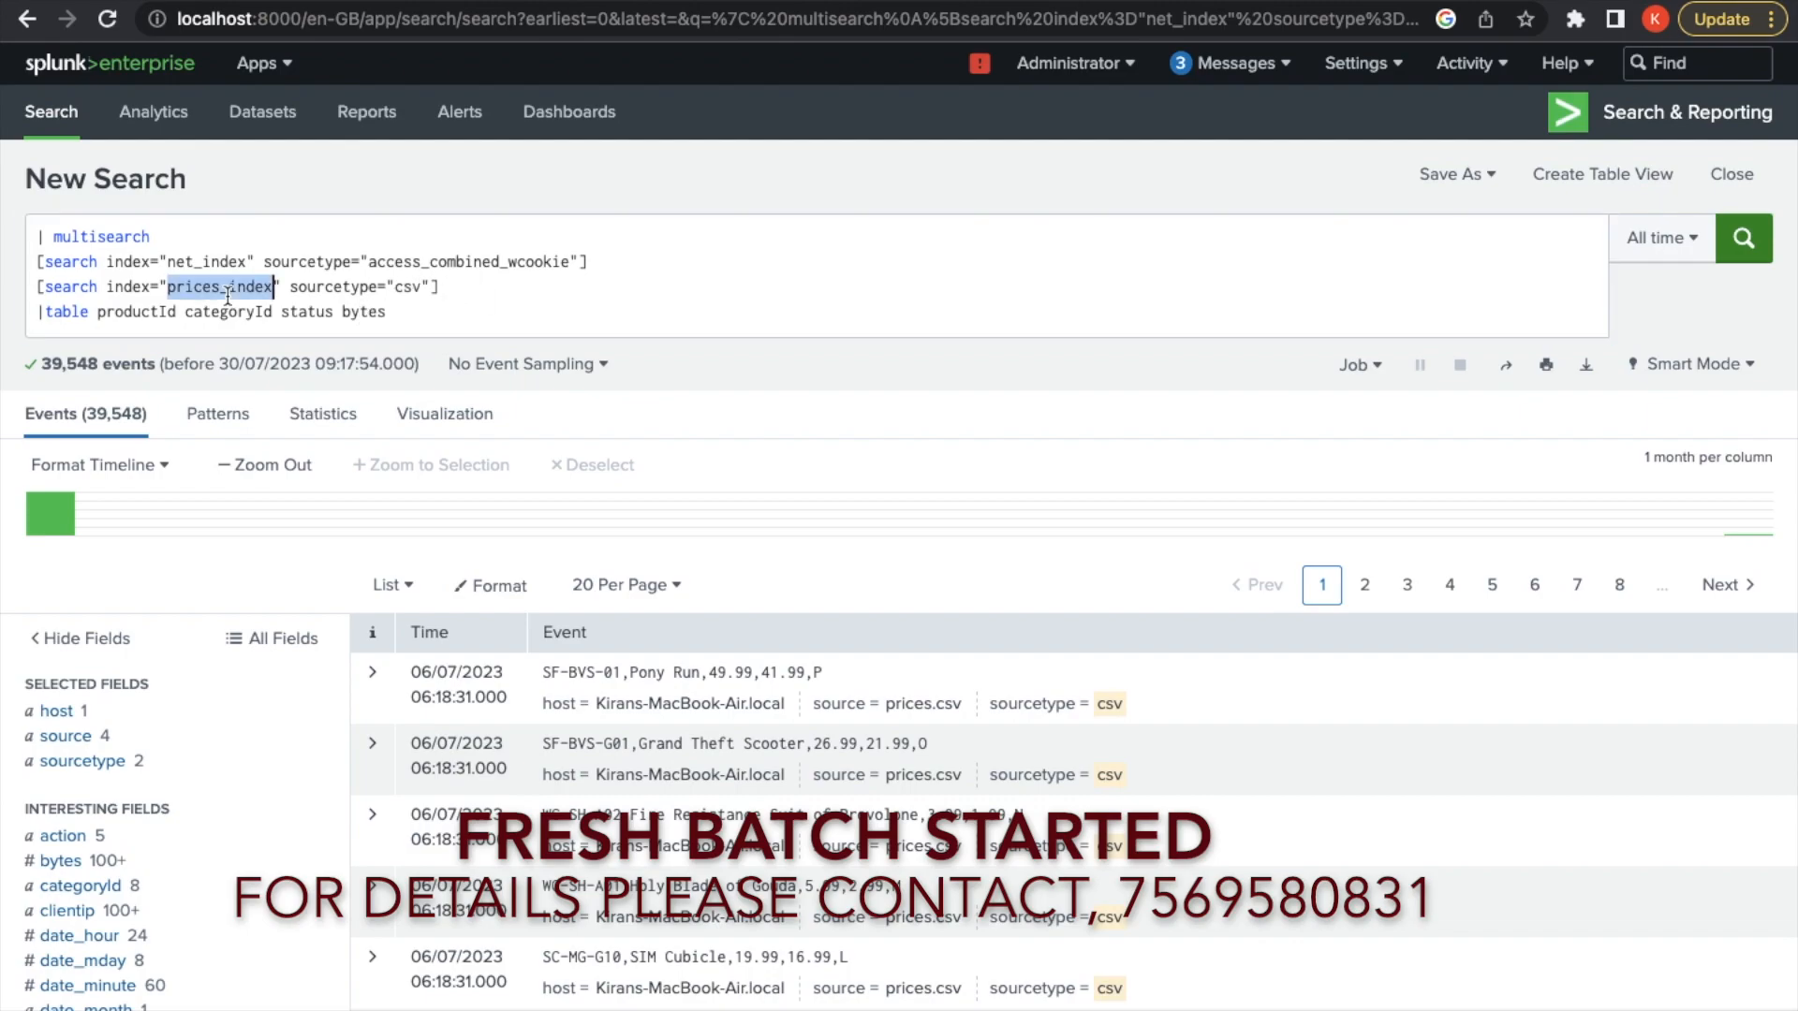
{"action": "left_click", "coordinate": [427, 316]}
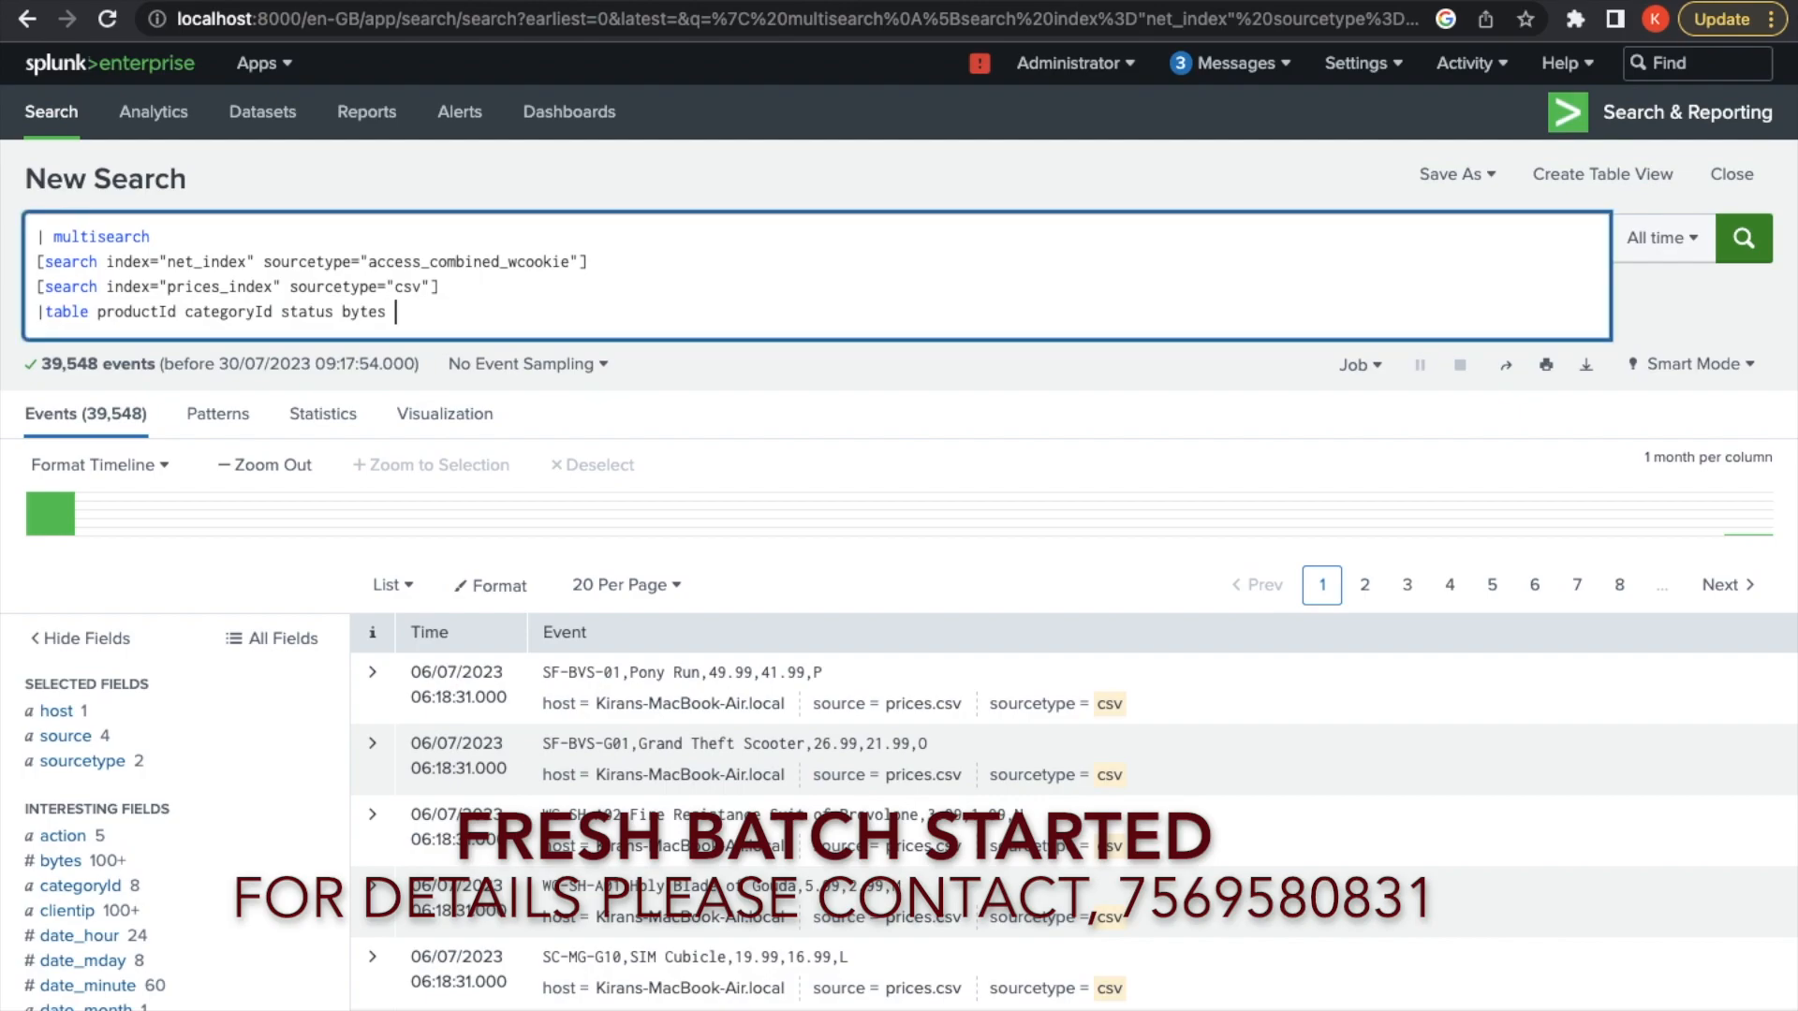
{"action": "type", "text": "product_name price sale_price"}
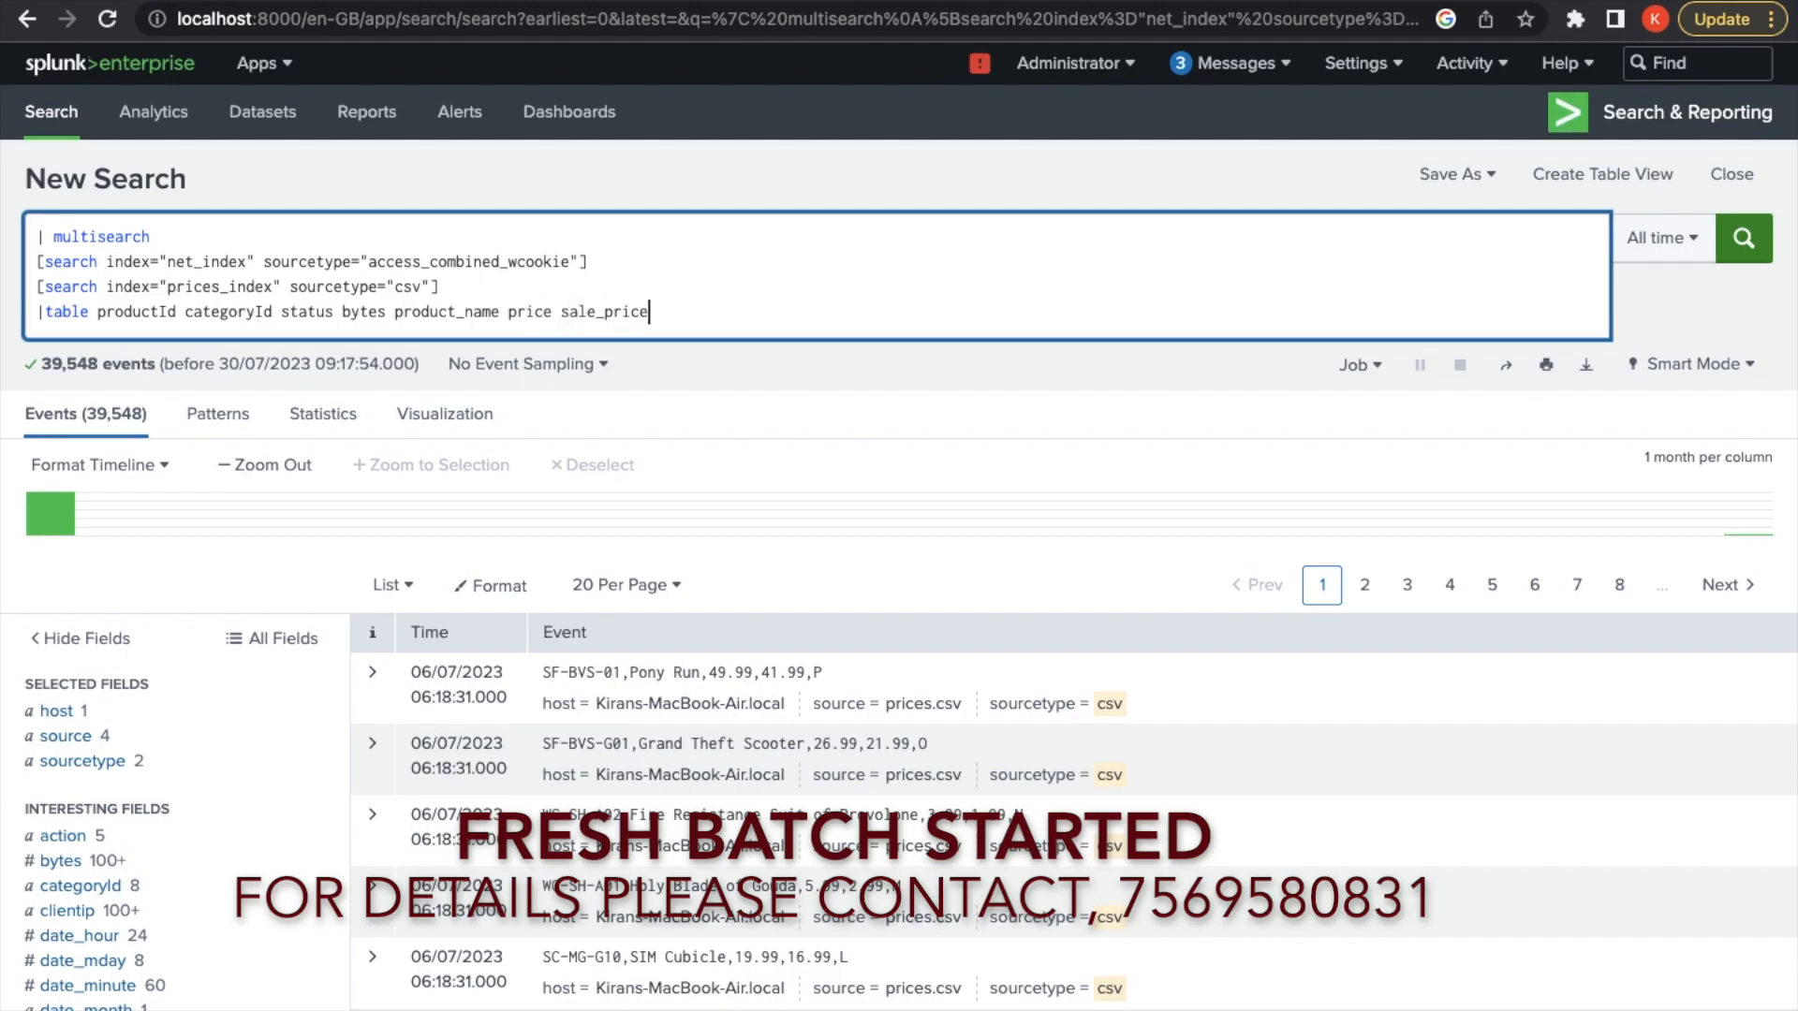
Rerun the search and scroll through the 39,548-row Statistics table of product and access-log fields
{"action": "left_click", "coordinate": [1745, 242]}
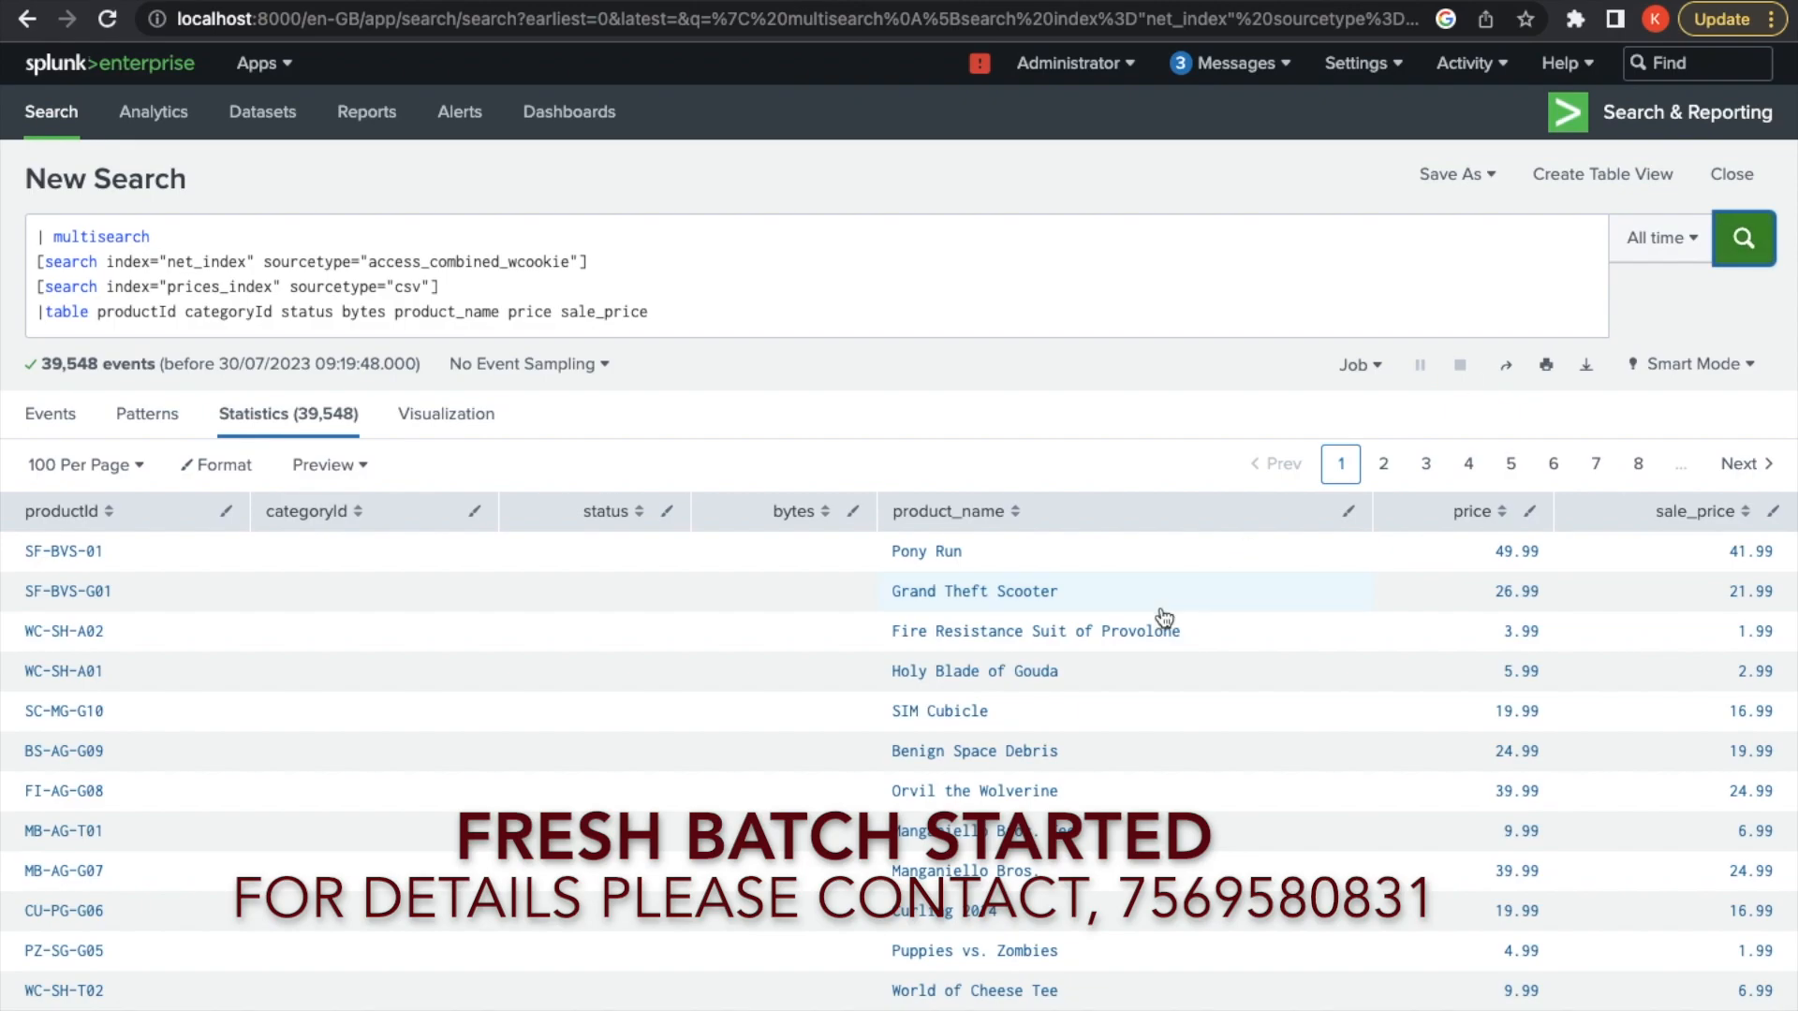
{"action": "scroll", "coordinate": [1164, 616], "scroll_direction": "down", "scroll_amount": 6}
{"action": "scroll", "coordinate": [1164, 616], "scroll_direction": "up", "scroll_amount": 6}
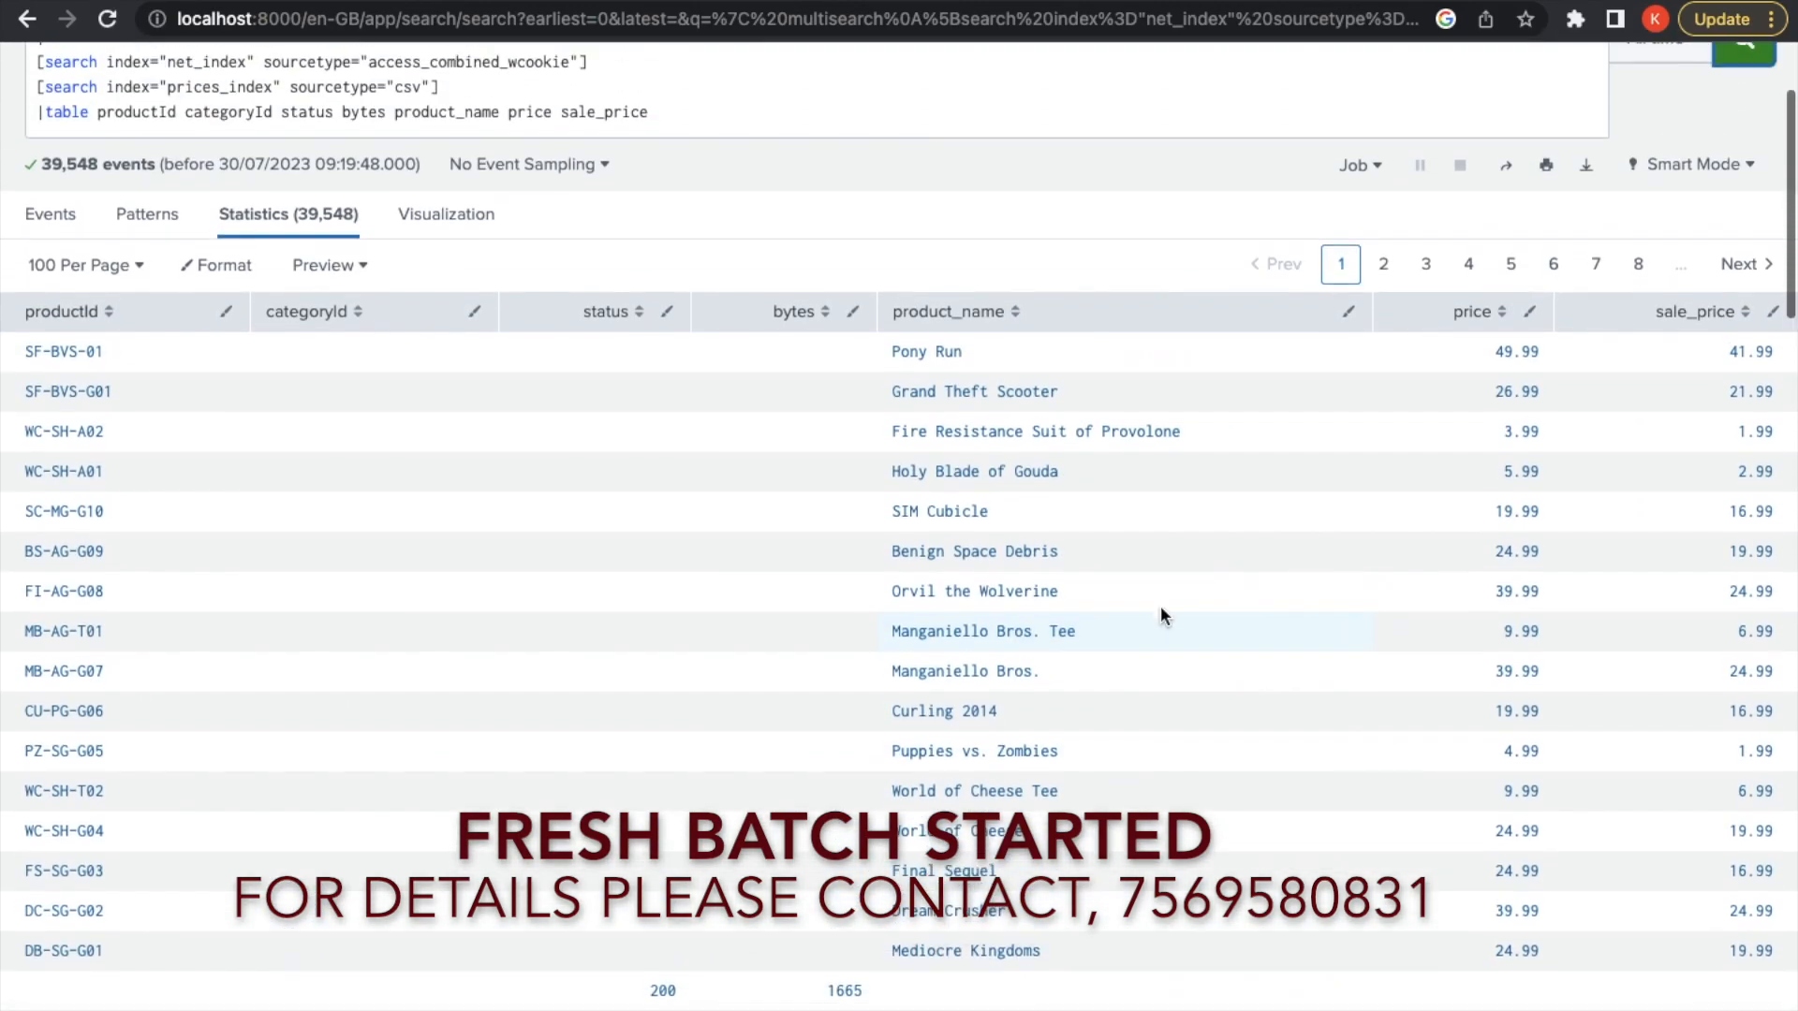
{"action": "scroll", "coordinate": [1164, 616], "scroll_direction": "up", "scroll_amount": 3}
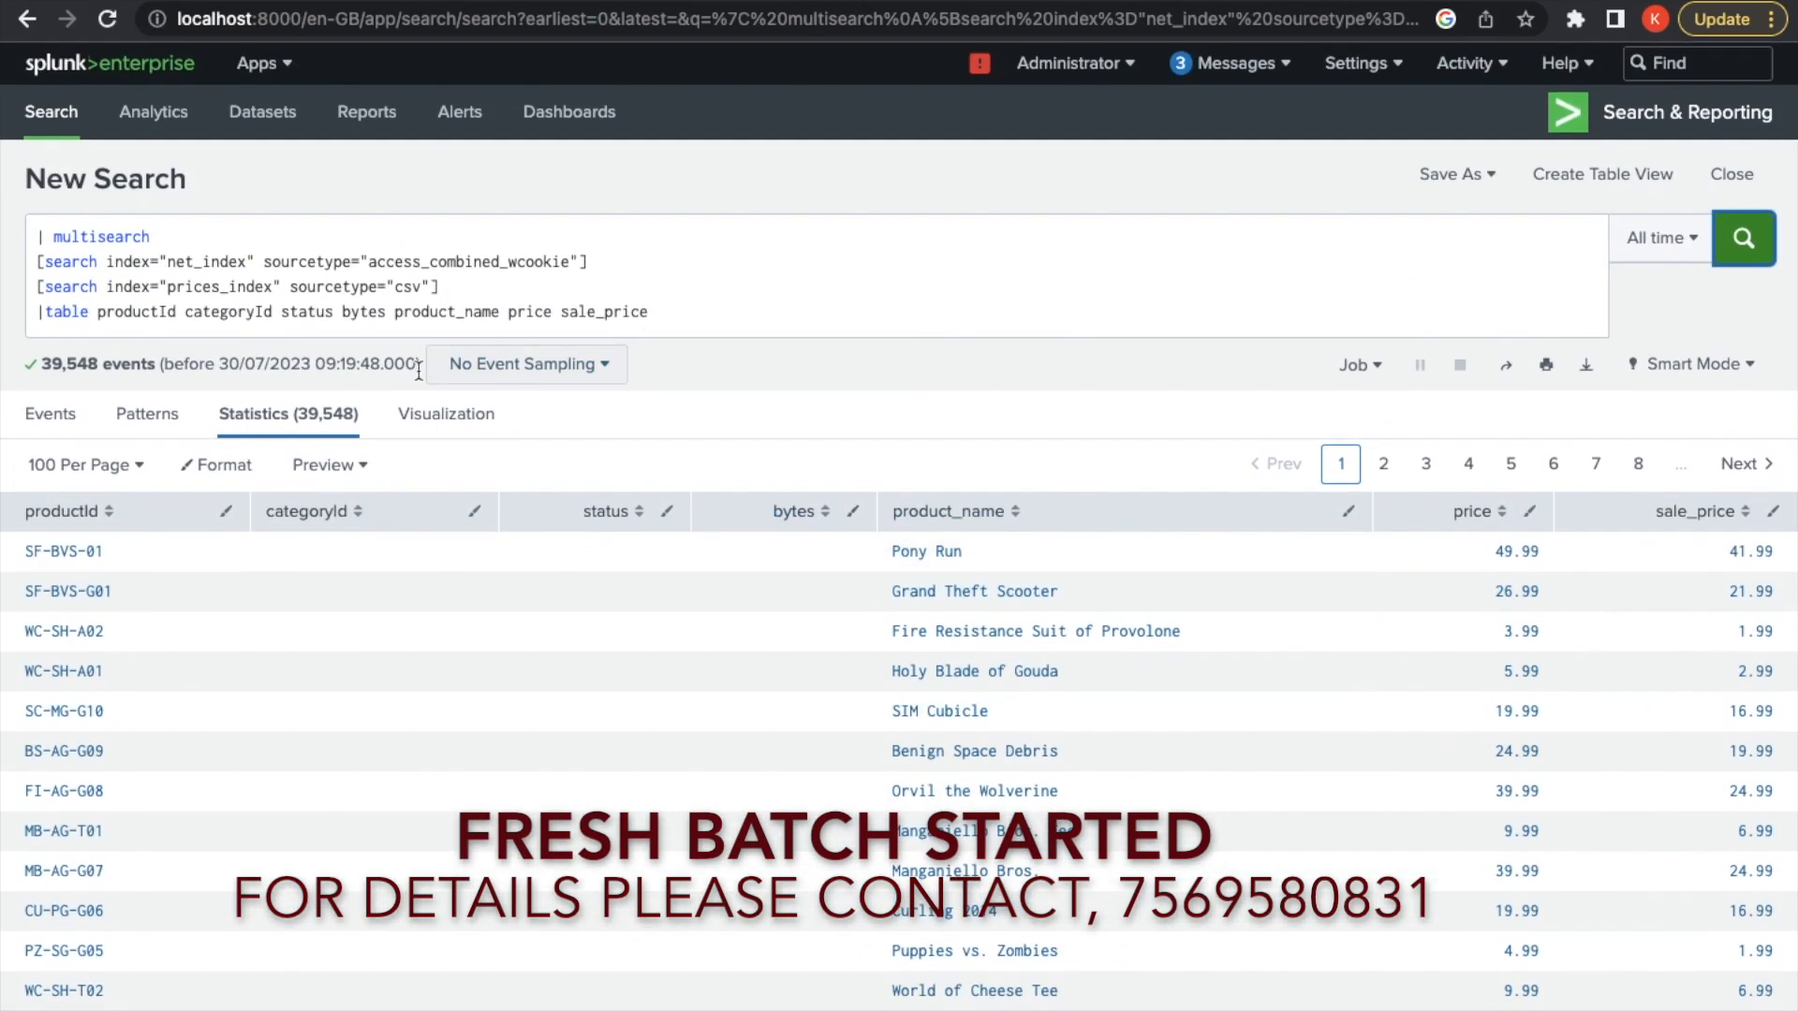
{"action": "scroll", "coordinate": [634, 675], "scroll_direction": "down", "scroll_amount": 3}
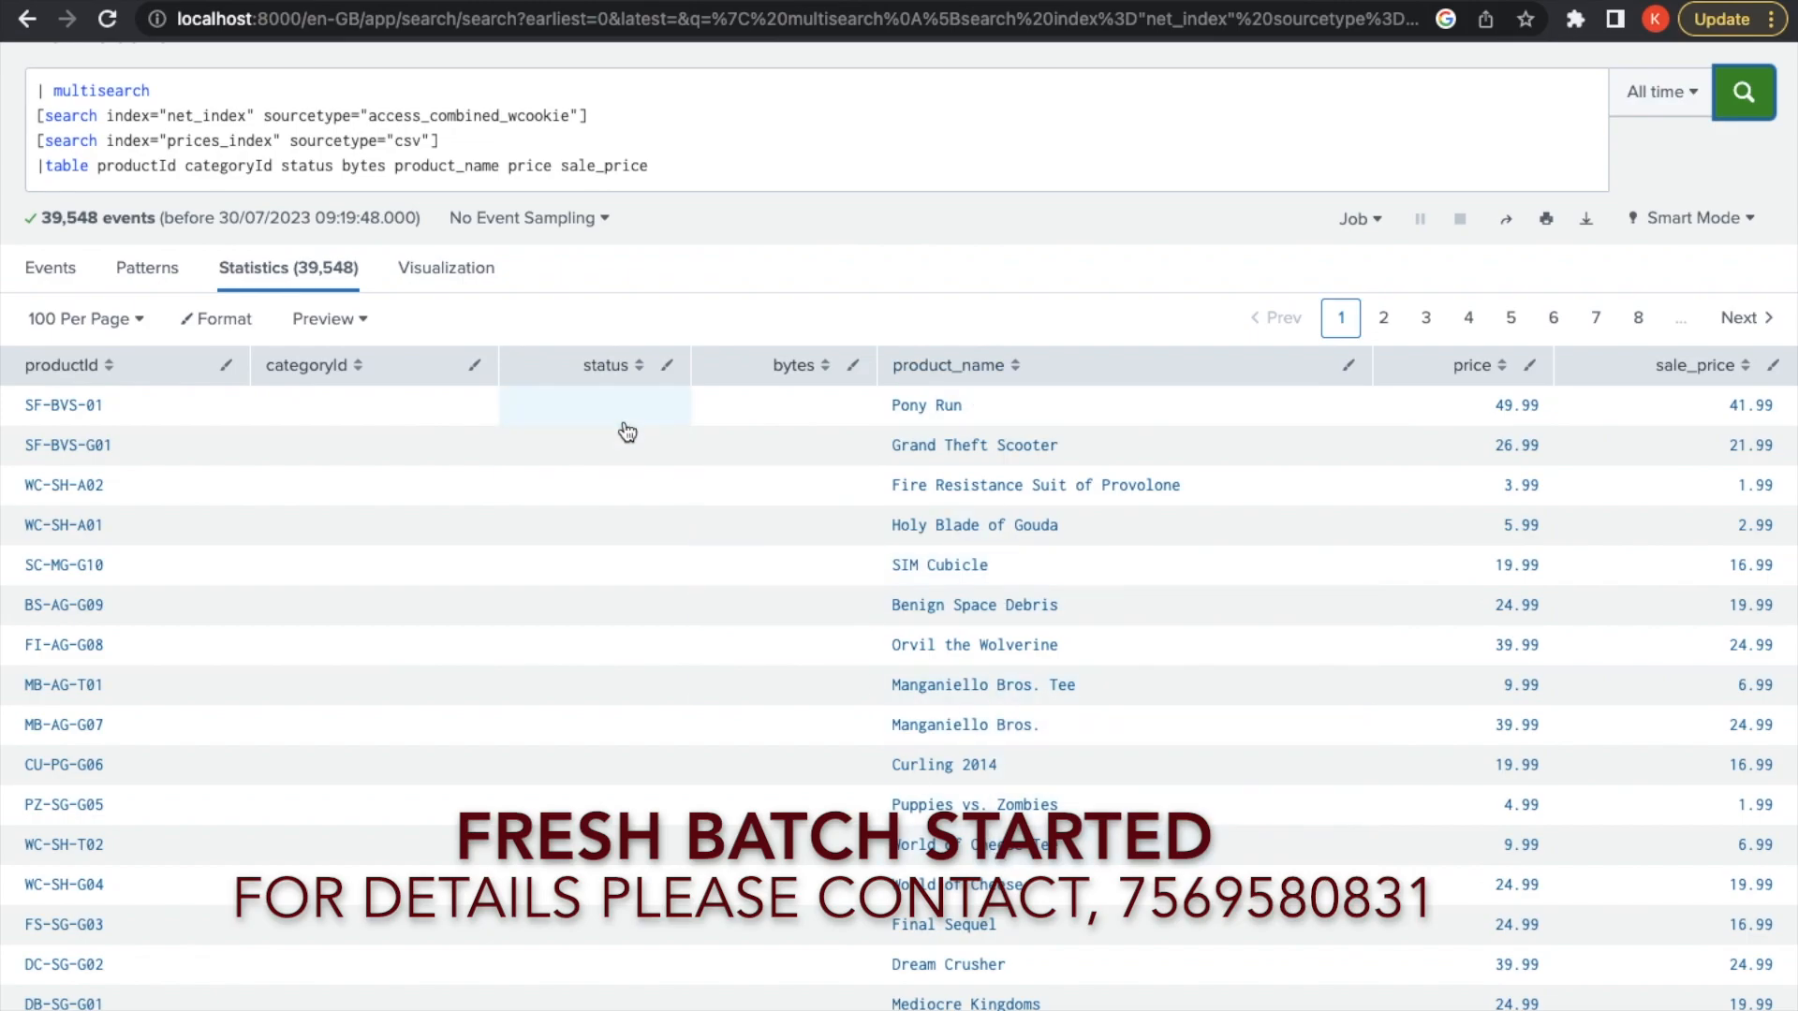
{"action": "scroll", "coordinate": [494, 634], "scroll_direction": "down", "scroll_amount": 5}
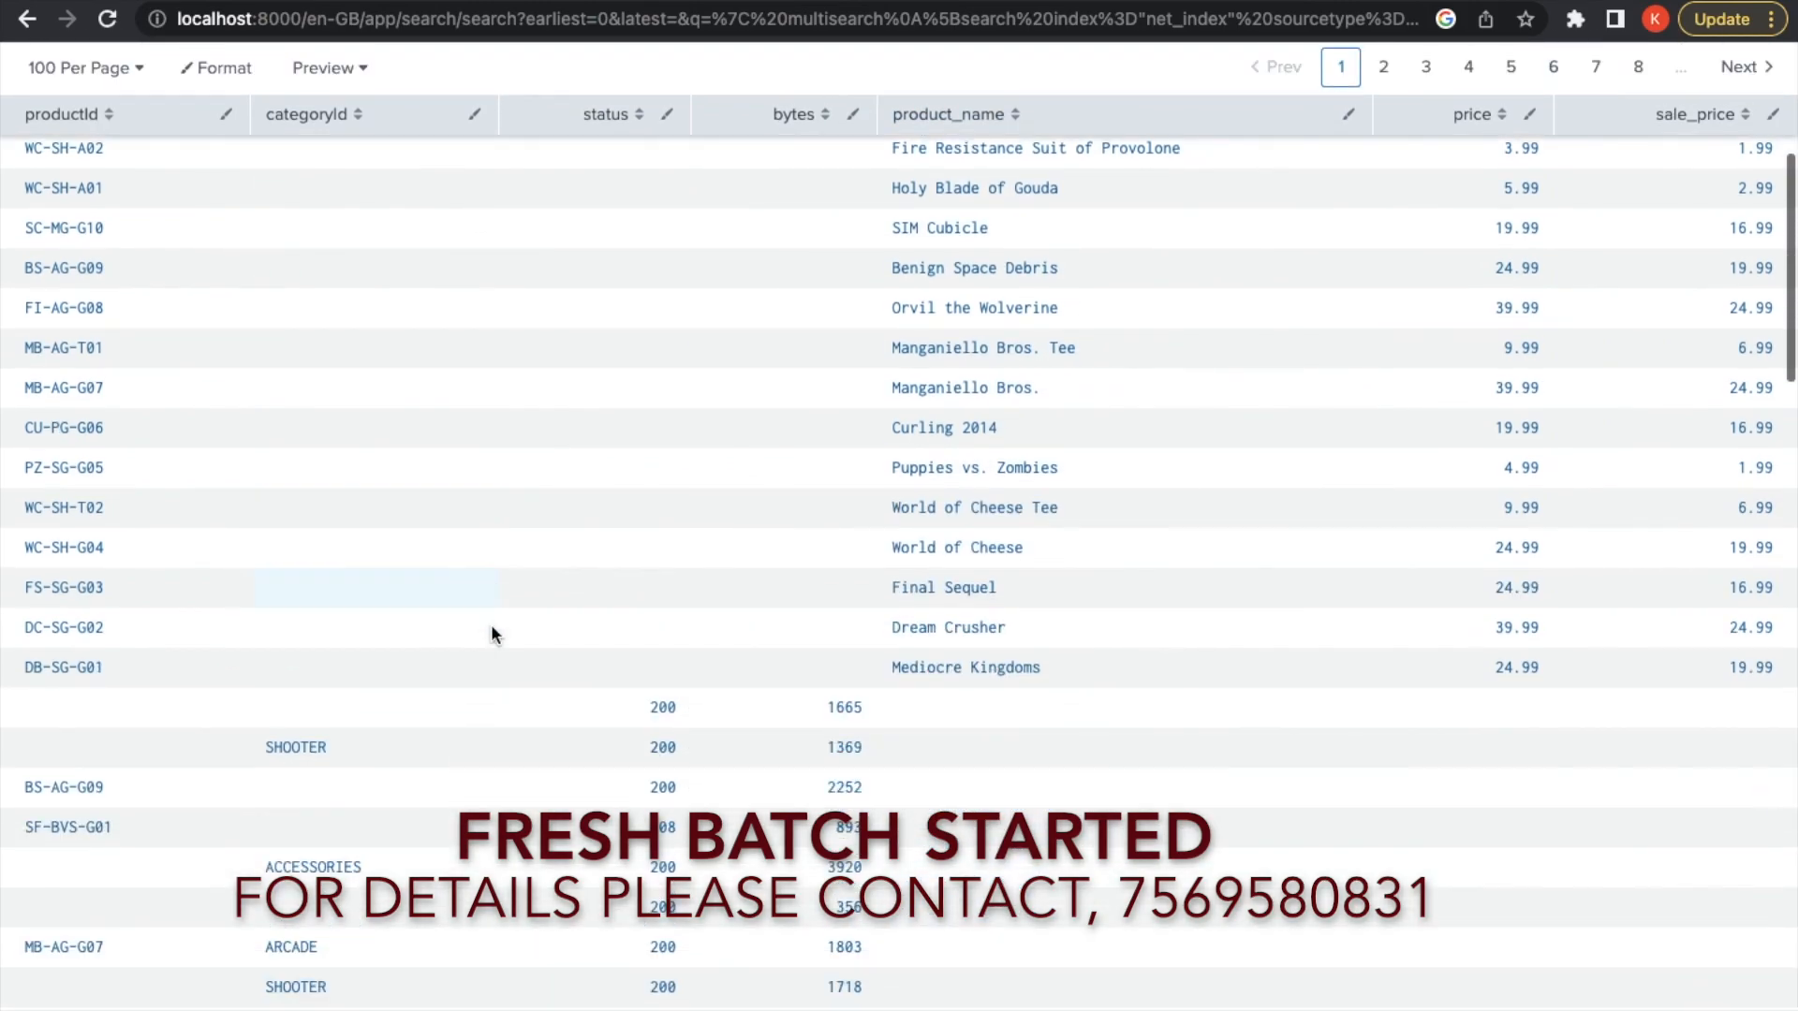
{"action": "scroll", "coordinate": [360, 624], "scroll_direction": "down", "scroll_amount": 3}
{"action": "scroll", "coordinate": [360, 624], "scroll_direction": "up", "scroll_amount": 1}
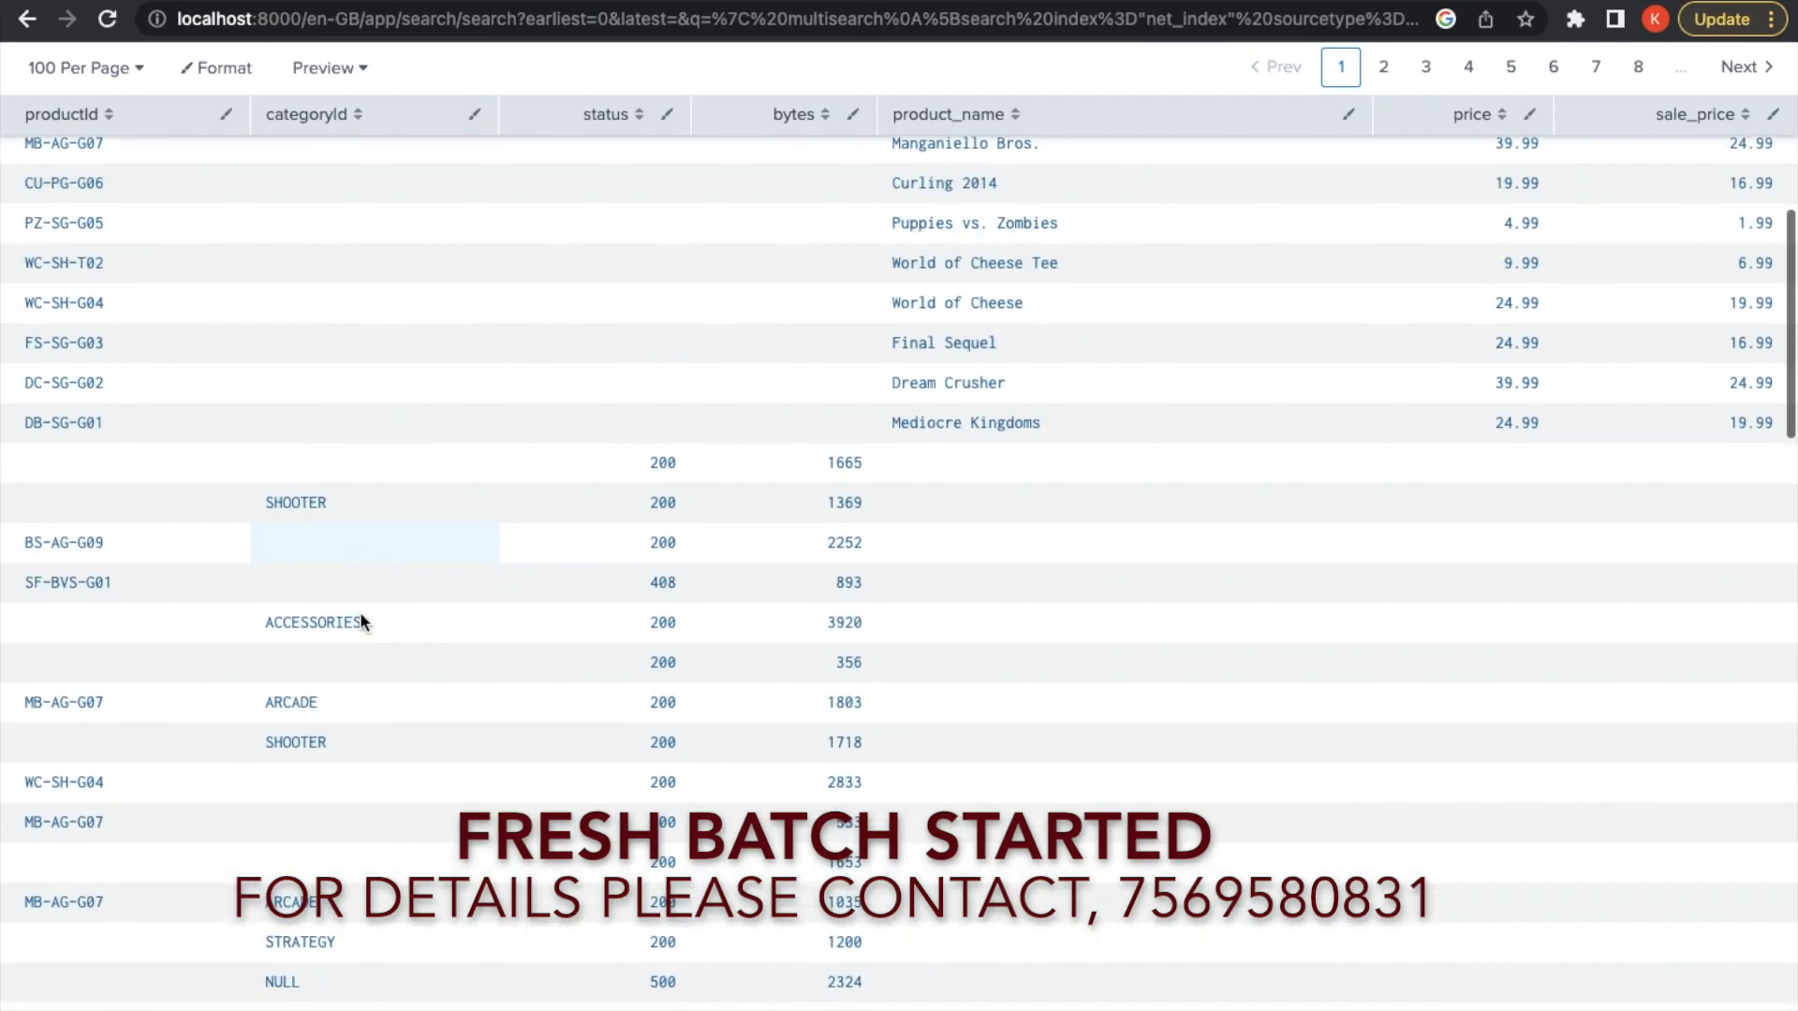
{"action": "scroll", "coordinate": [363, 625], "scroll_direction": "down", "scroll_amount": 8}
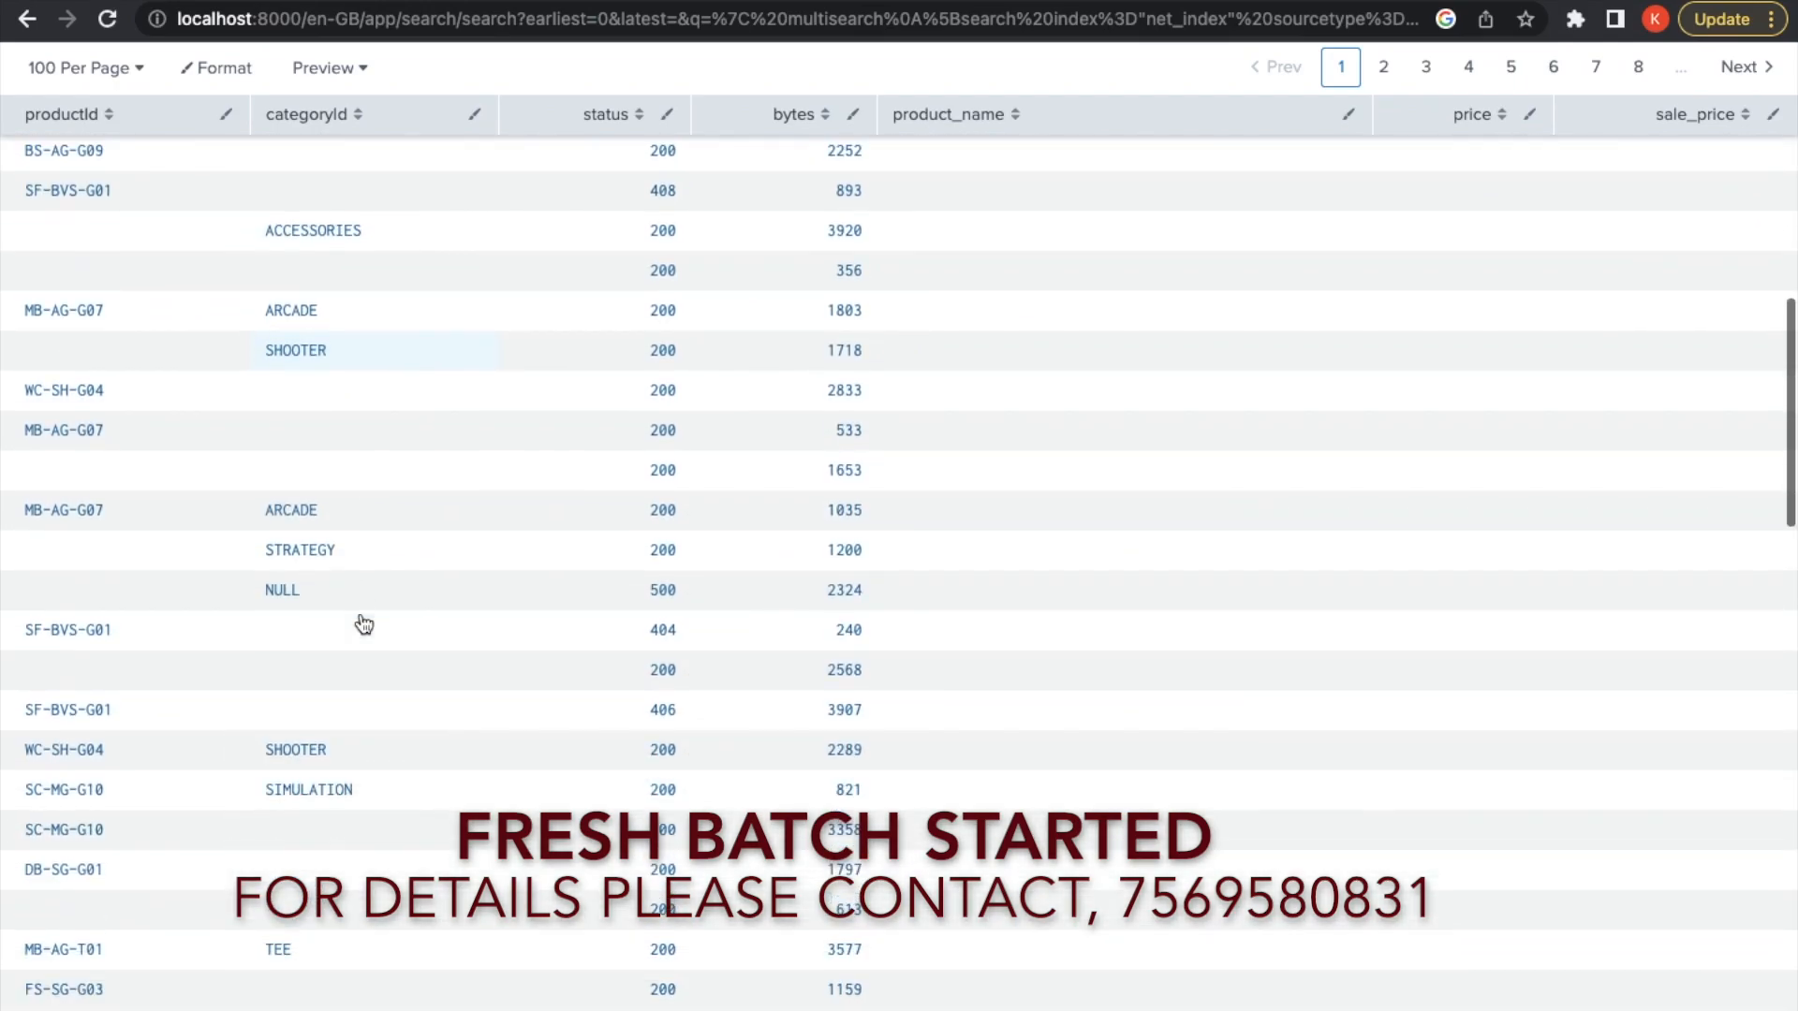
{"action": "scroll", "coordinate": [363, 625], "scroll_direction": "down", "scroll_amount": 16}
{"action": "scroll", "coordinate": [363, 624], "scroll_direction": "up", "scroll_amount": 4}
{"action": "scroll", "coordinate": [363, 624], "scroll_direction": "up", "scroll_amount": 19}
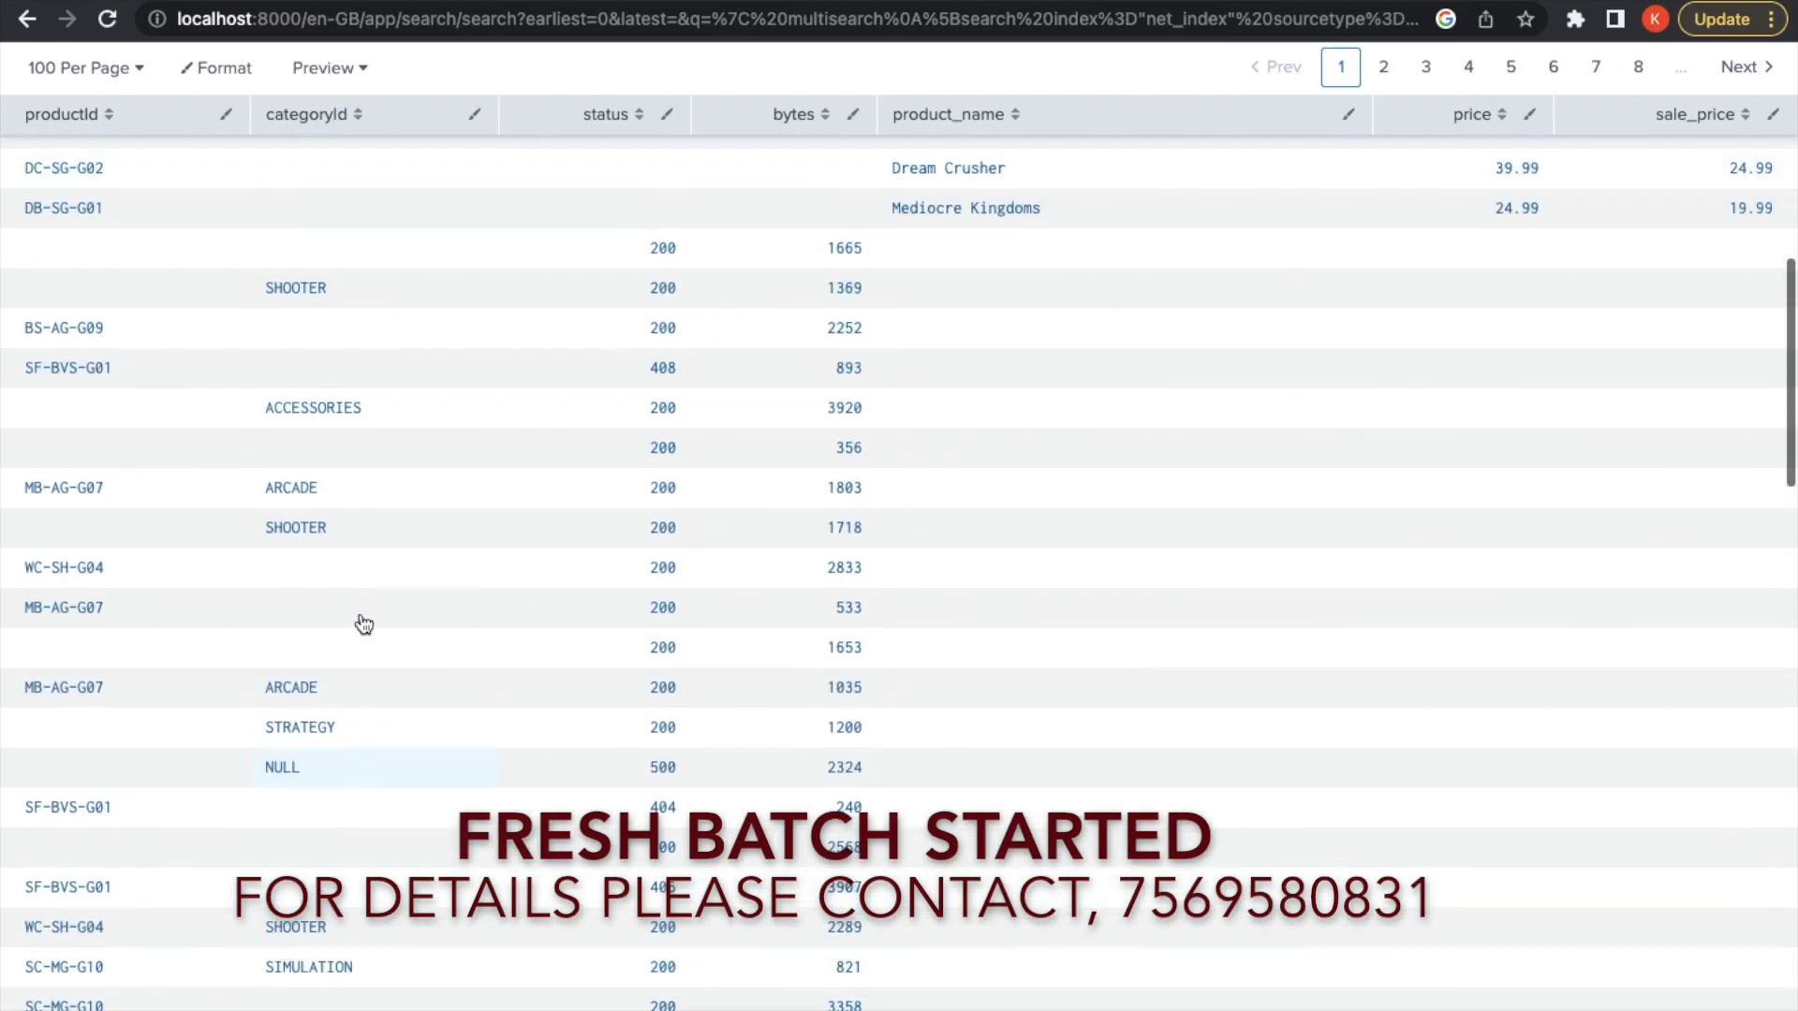
{"action": "scroll", "coordinate": [730, 515], "scroll_direction": "up", "scroll_amount": 10}
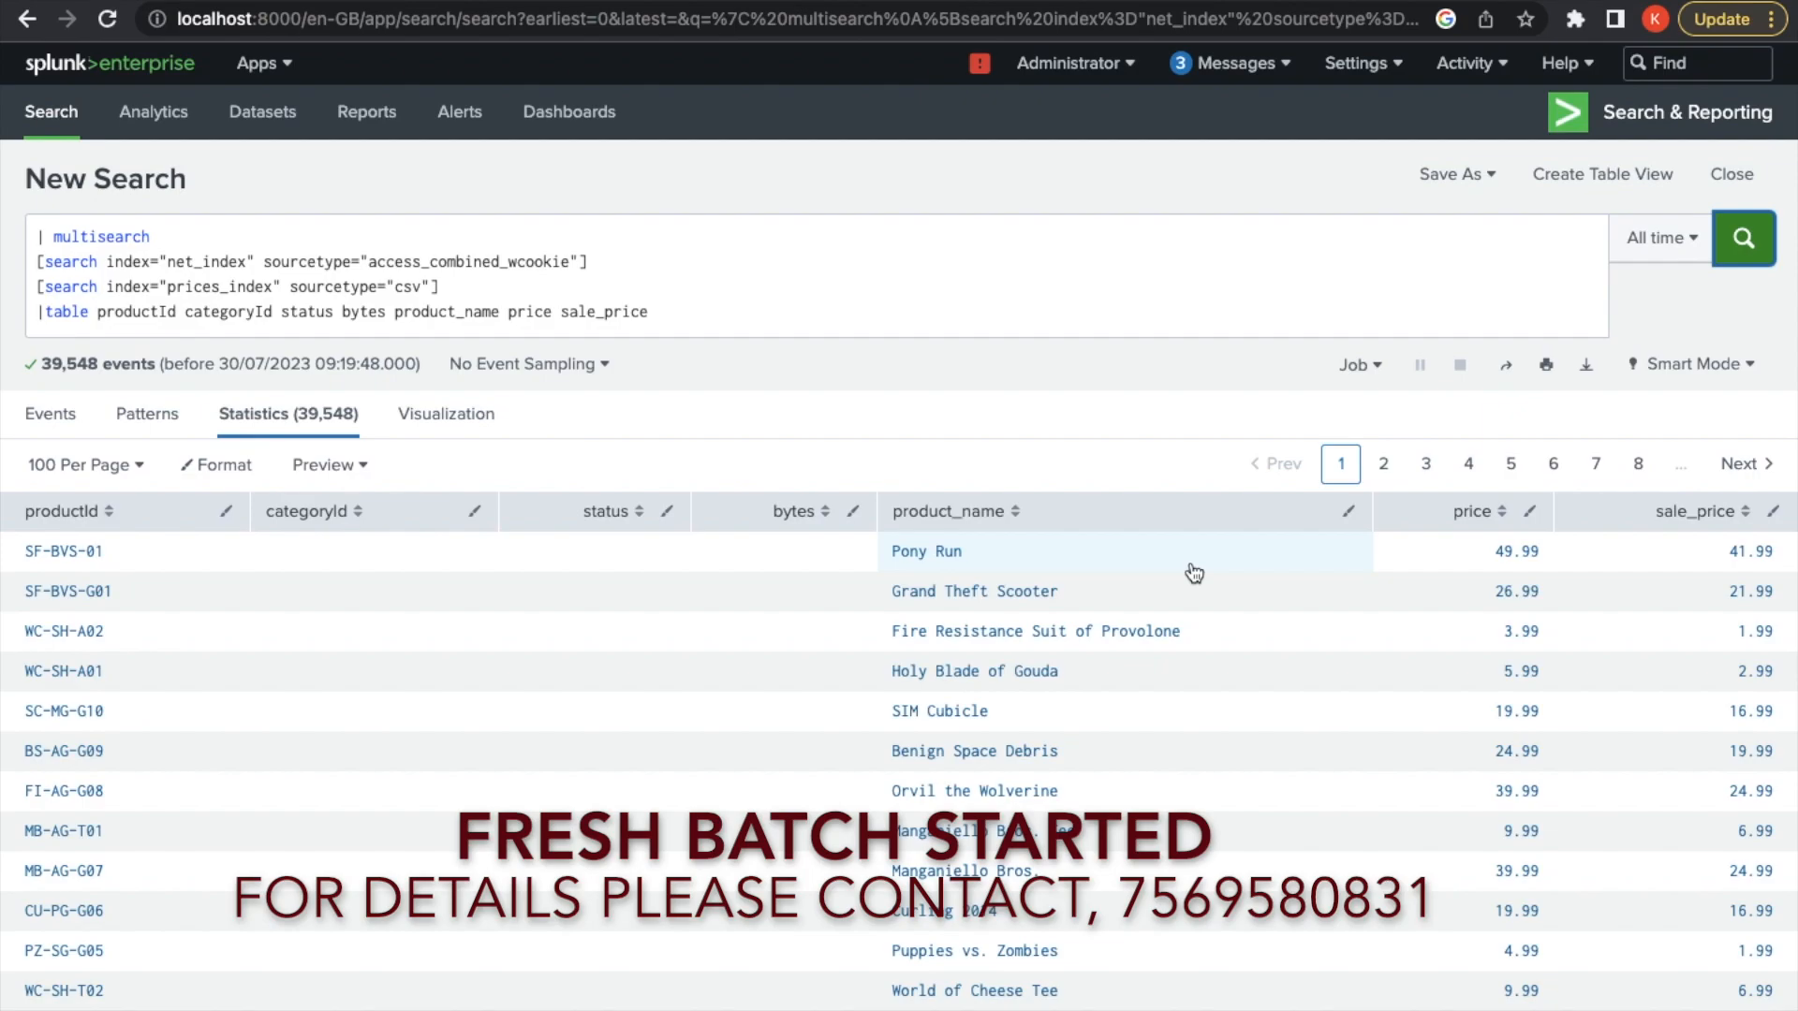
Append '| eval newstatus=status+bytes' to the end of the table line
{"action": "left_click", "coordinate": [779, 312]}
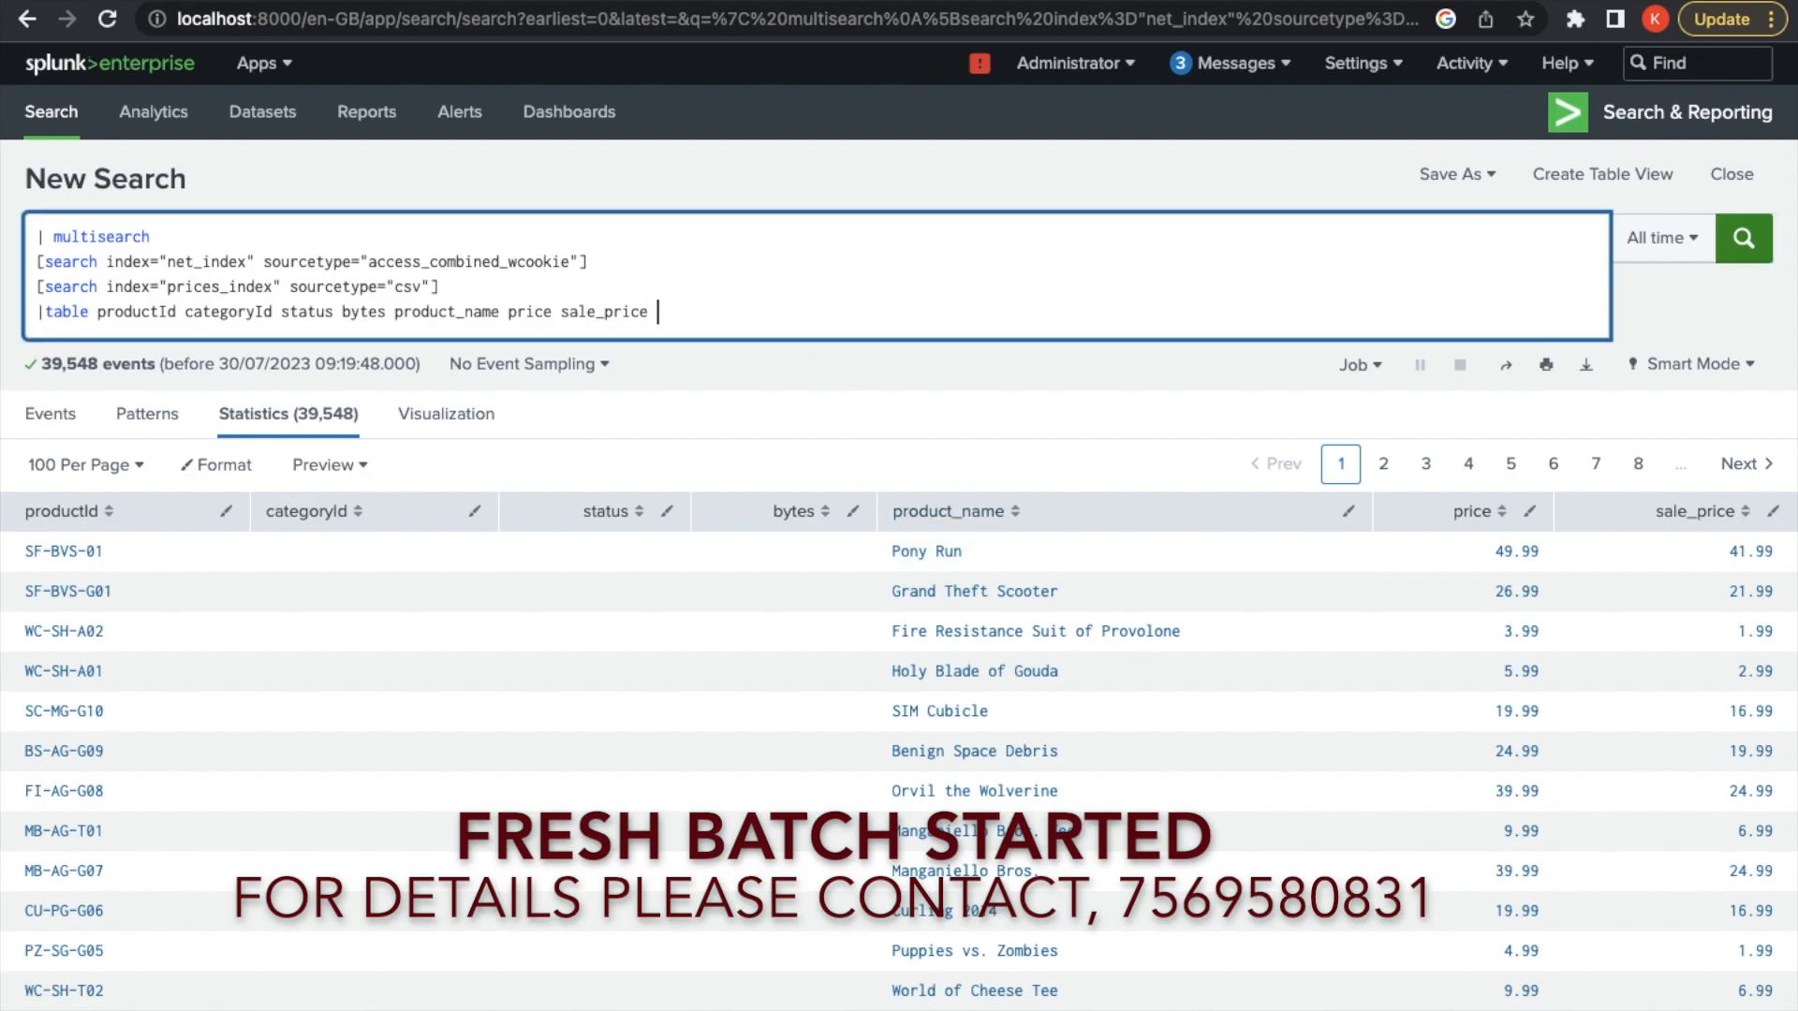
{"action": "type", "text": "| "}
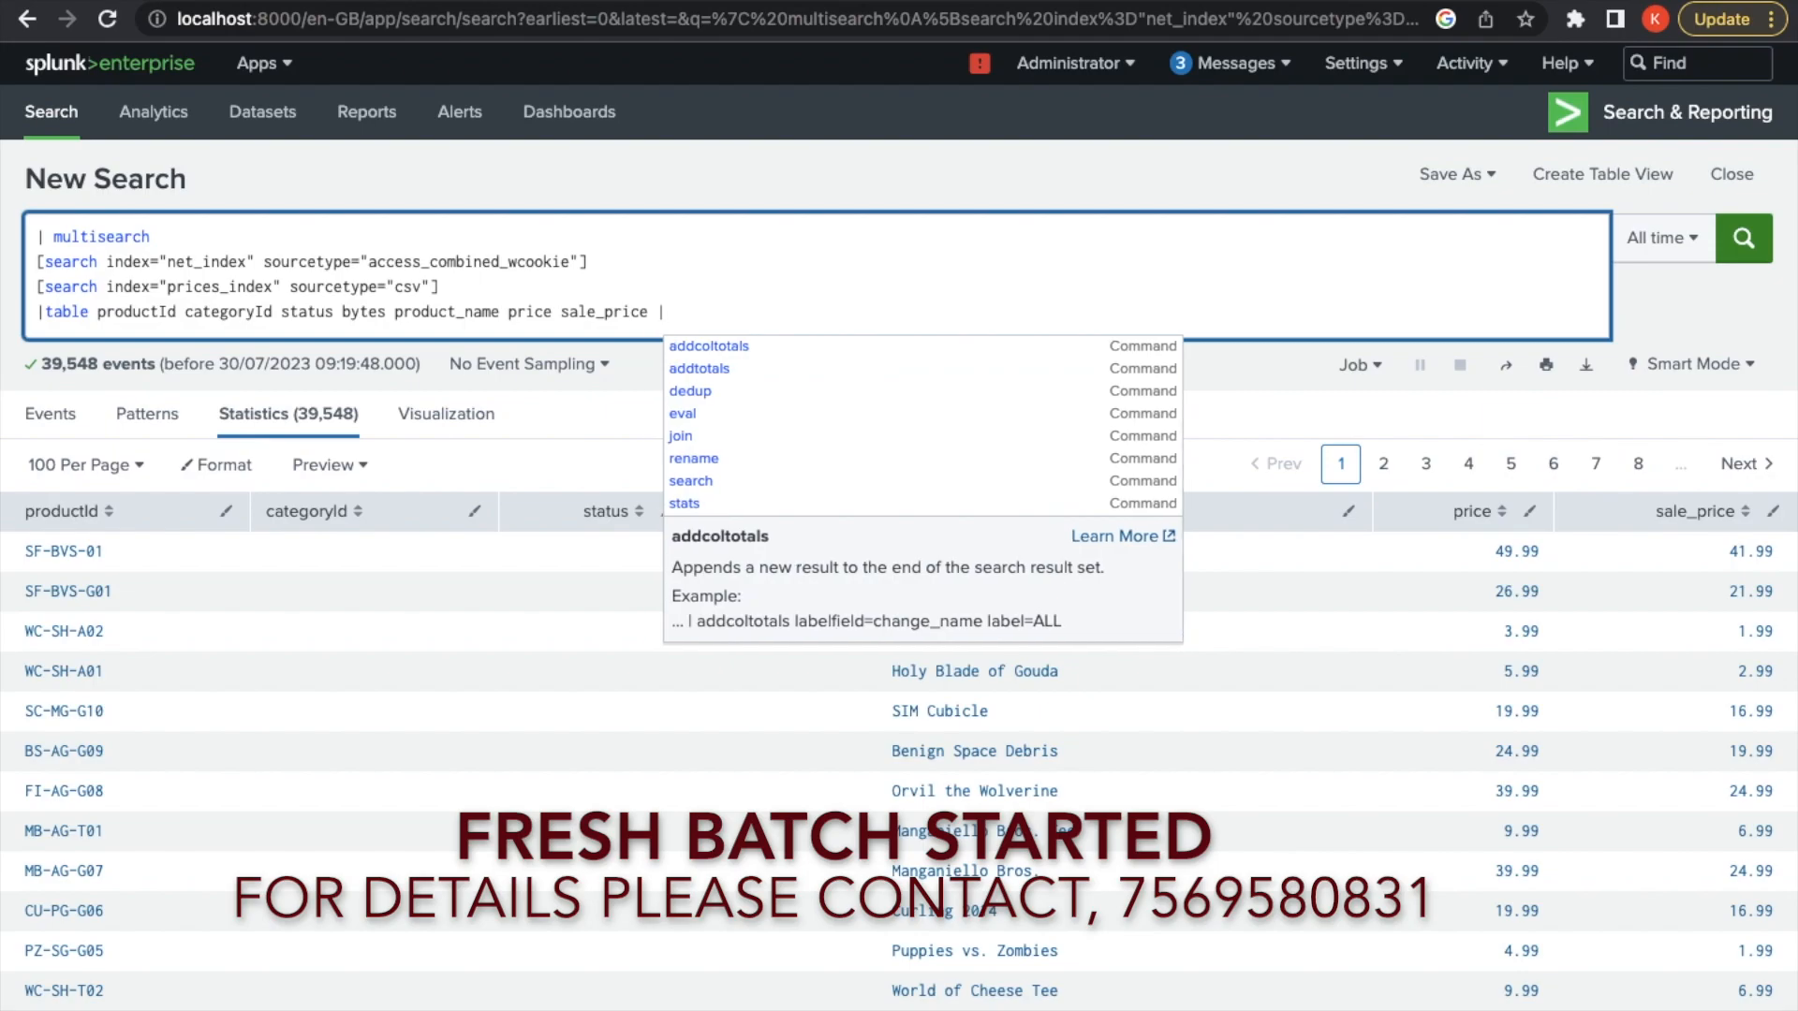
{"action": "type", "text": "eval"}
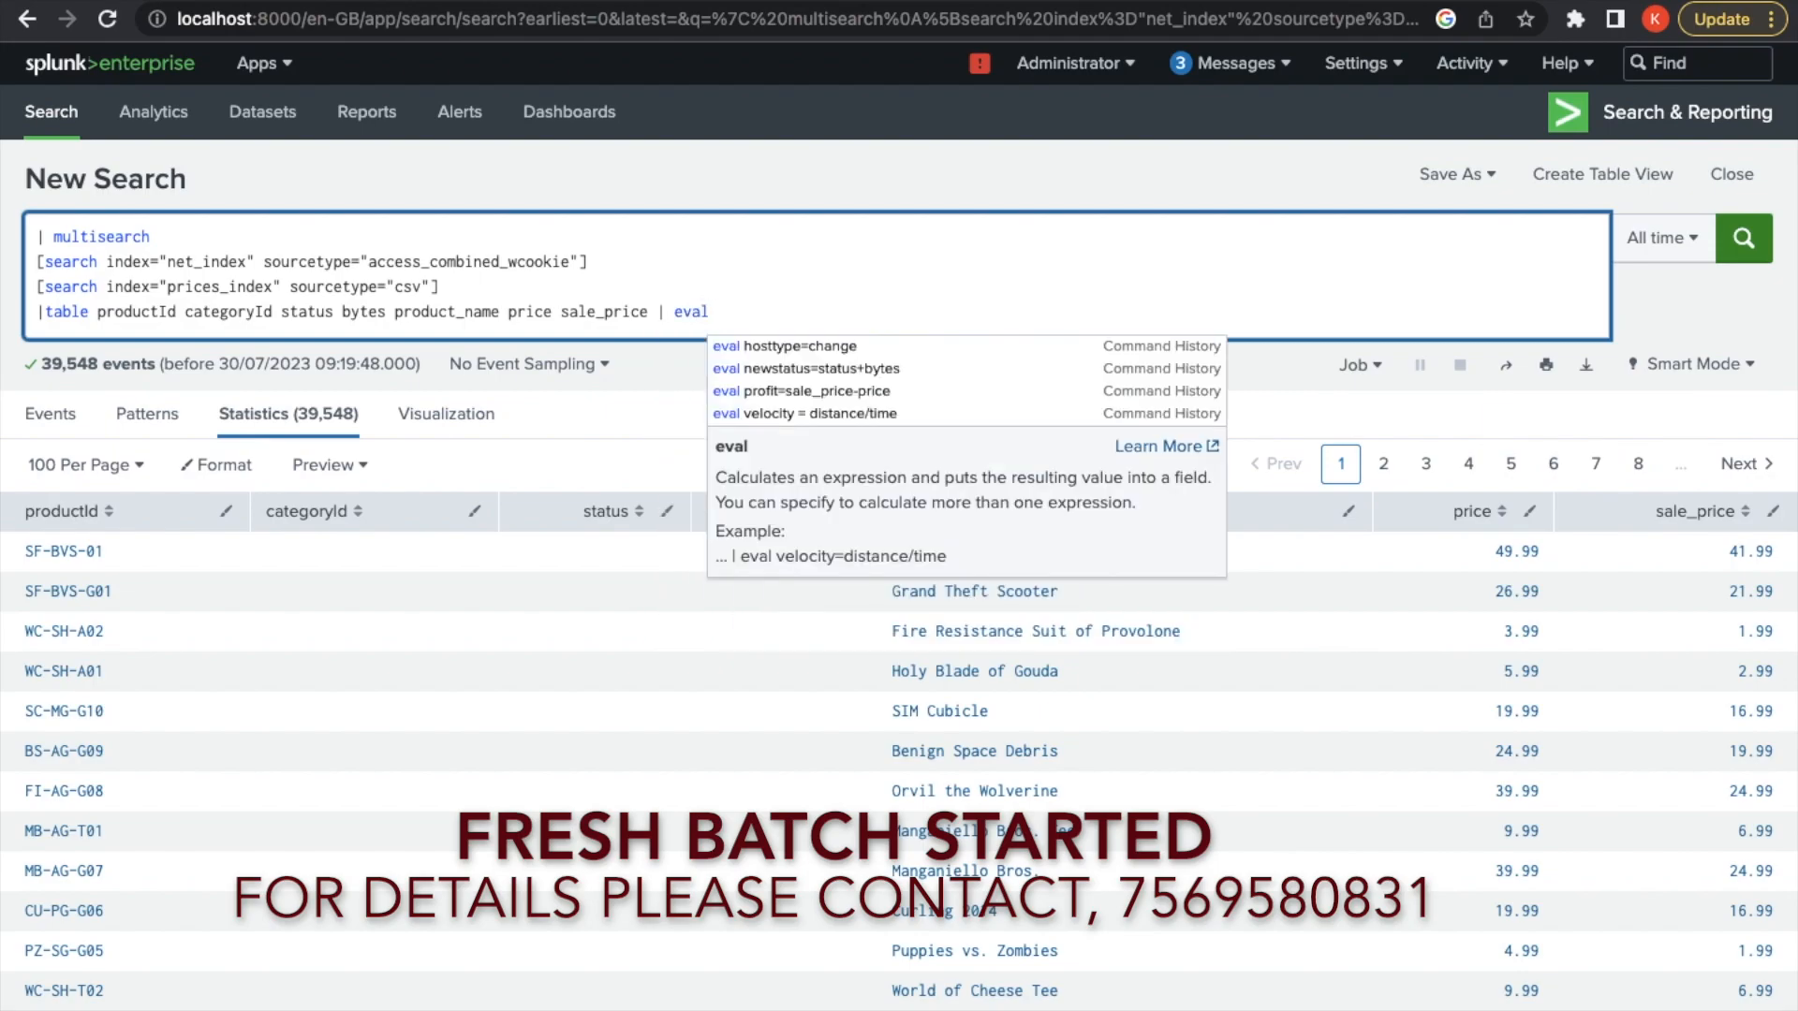
{"action": "scroll", "coordinate": [717, 634], "scroll_direction": "down", "scroll_amount": 10}
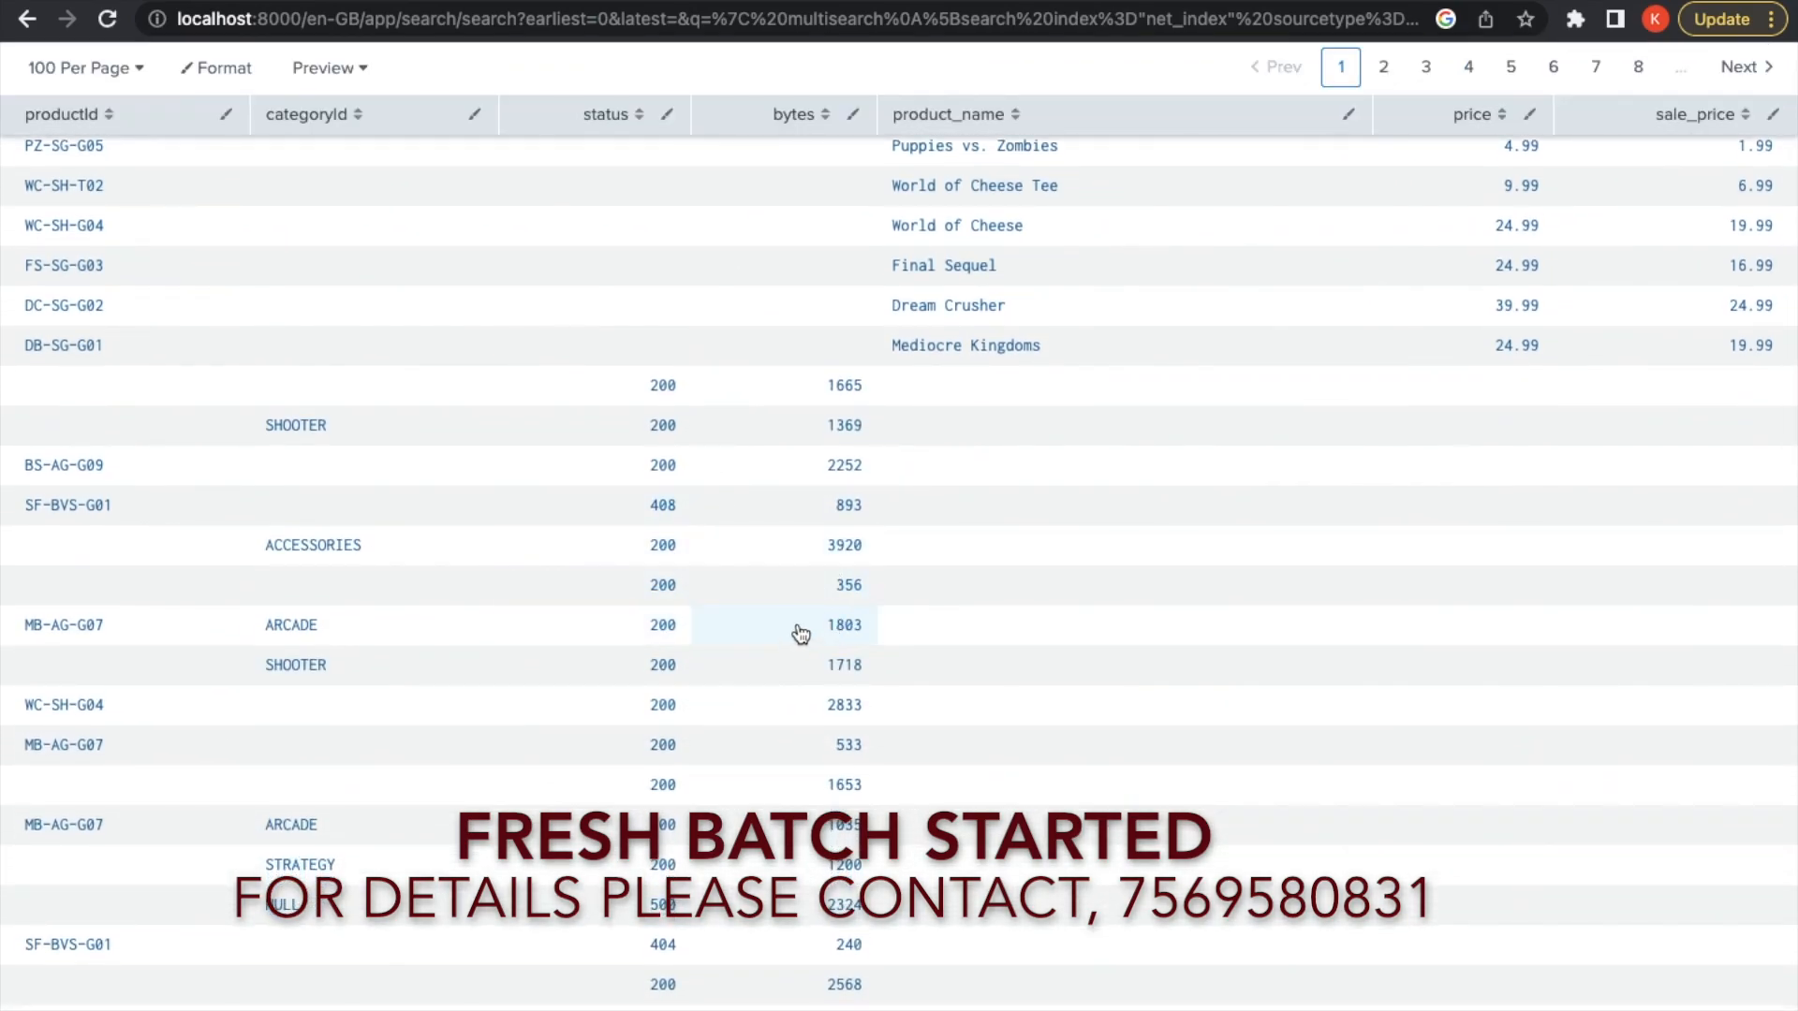
{"action": "scroll", "coordinate": [801, 634], "scroll_direction": "up", "scroll_amount": 10}
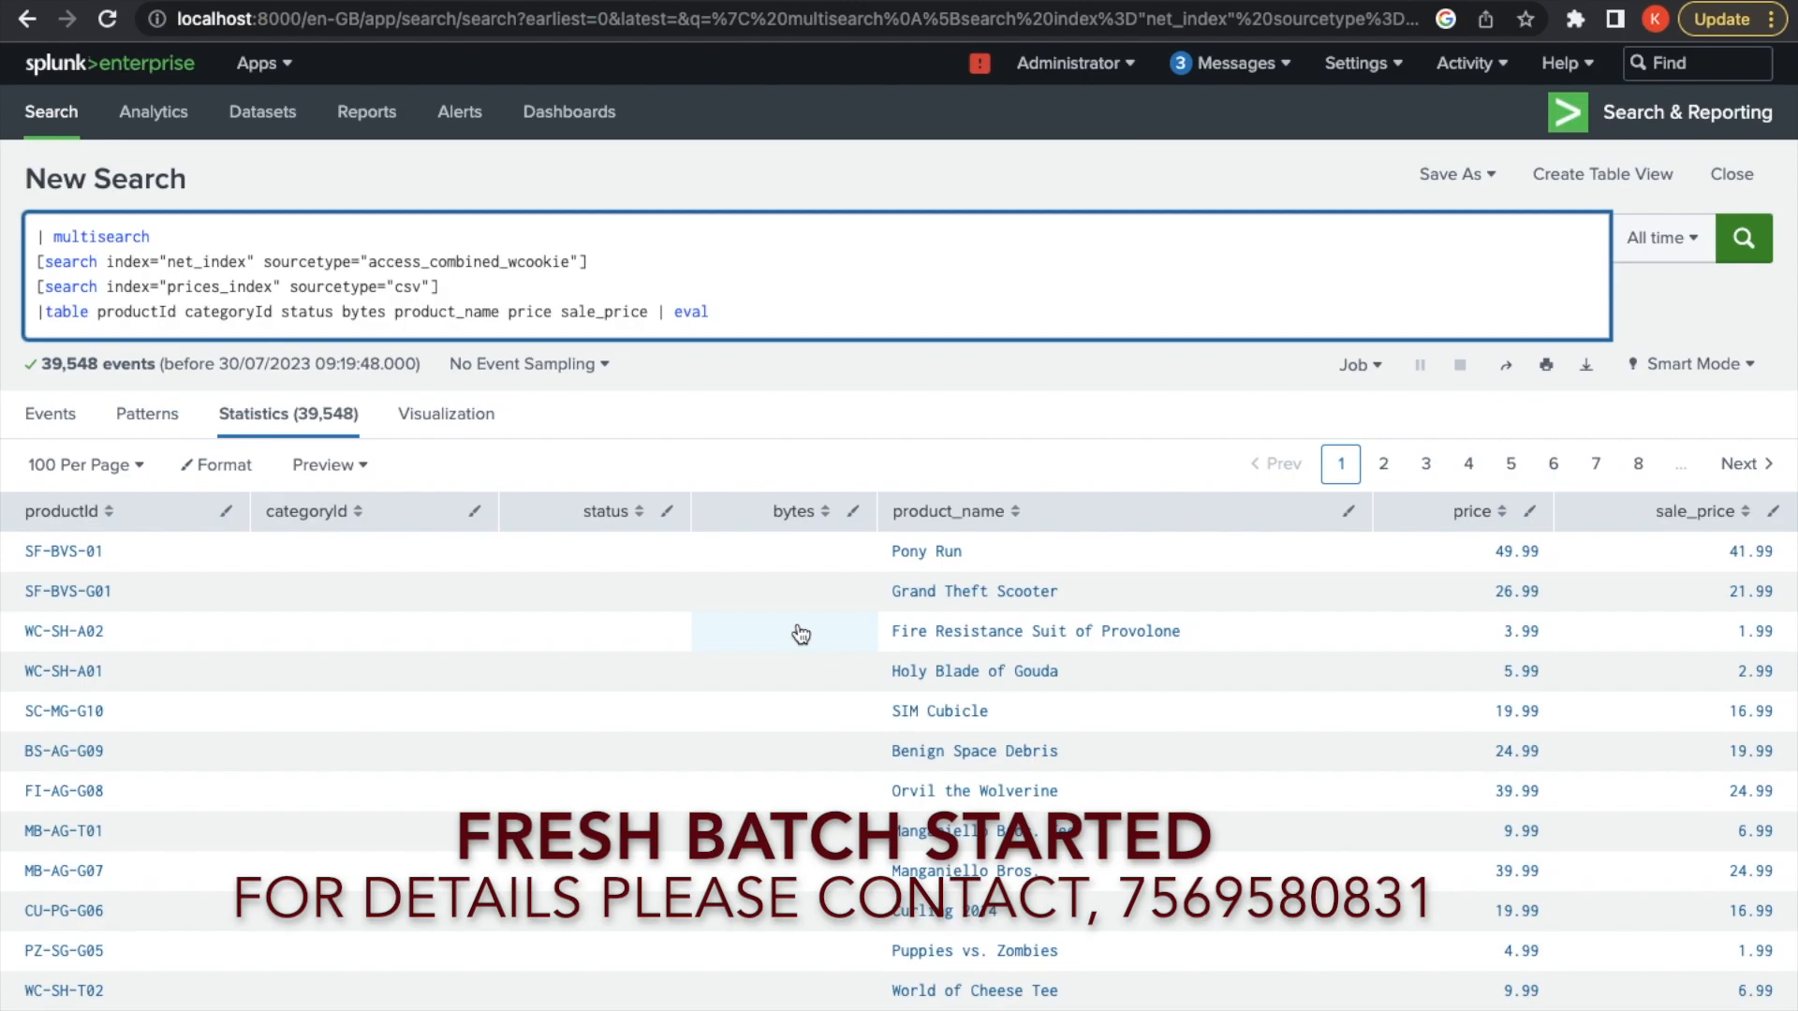
{"action": "type", "text": "newstatus"}
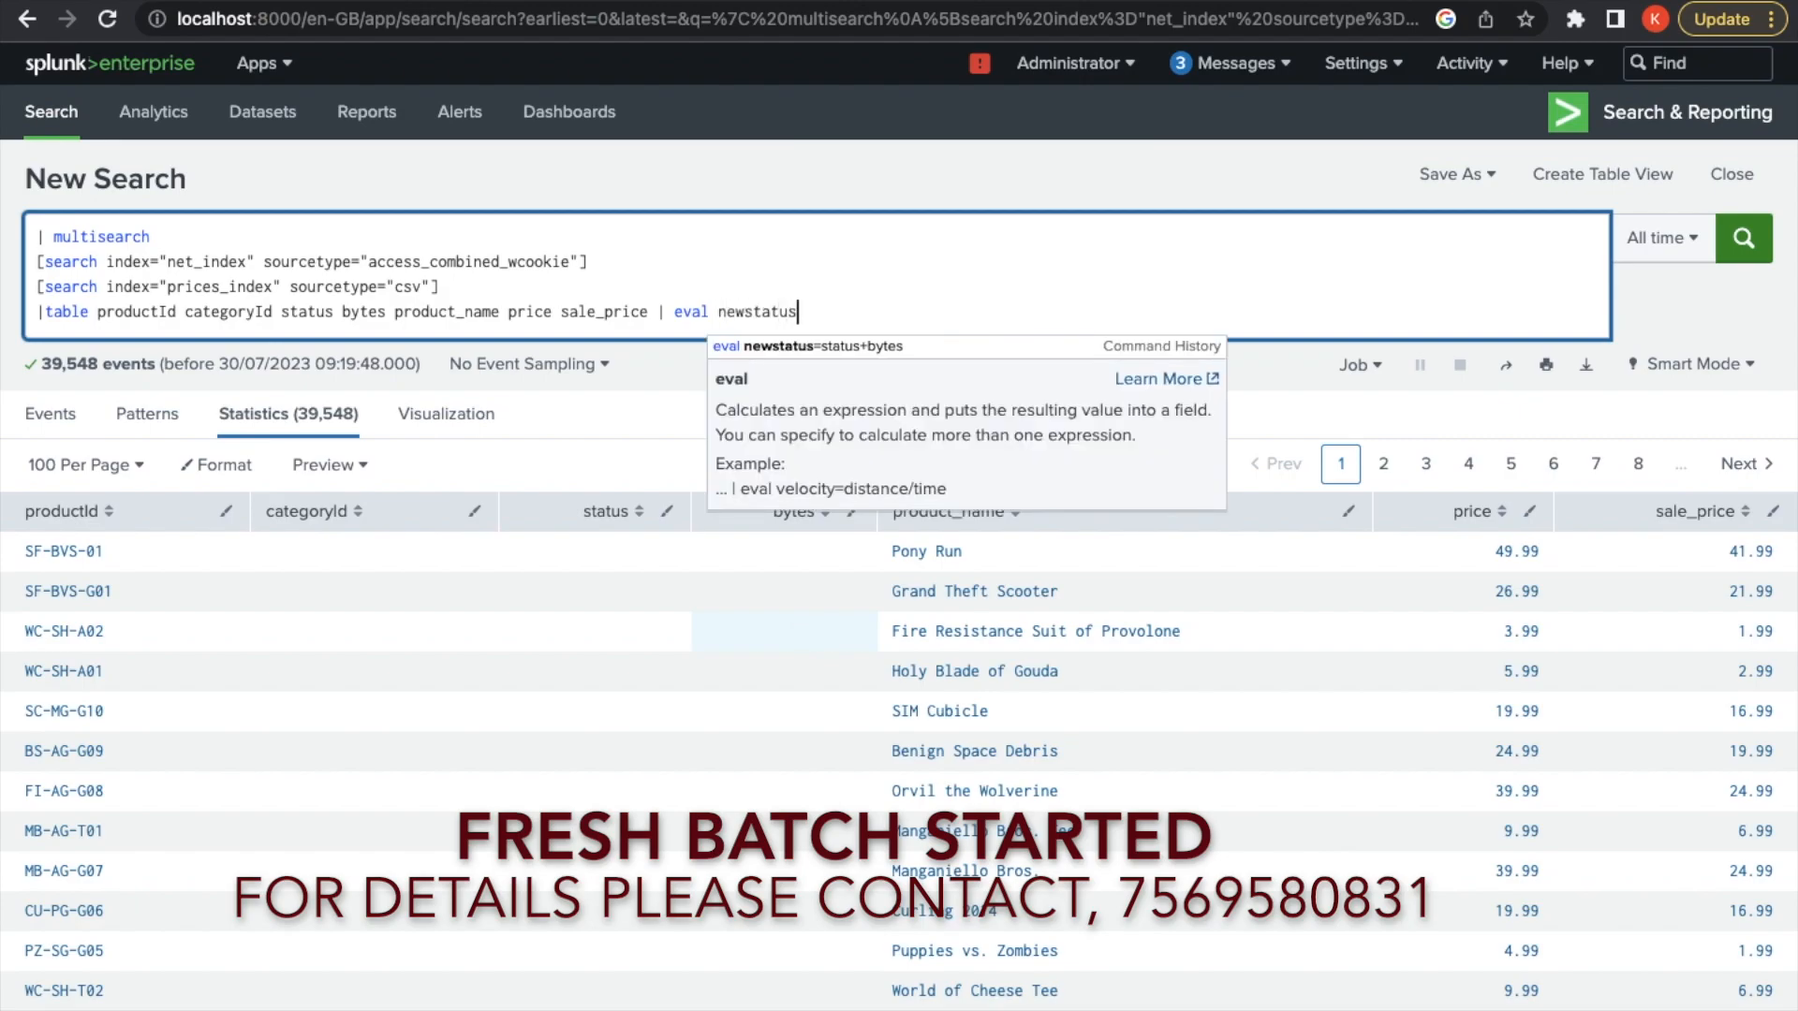
{"action": "type", "text": "=status+"}
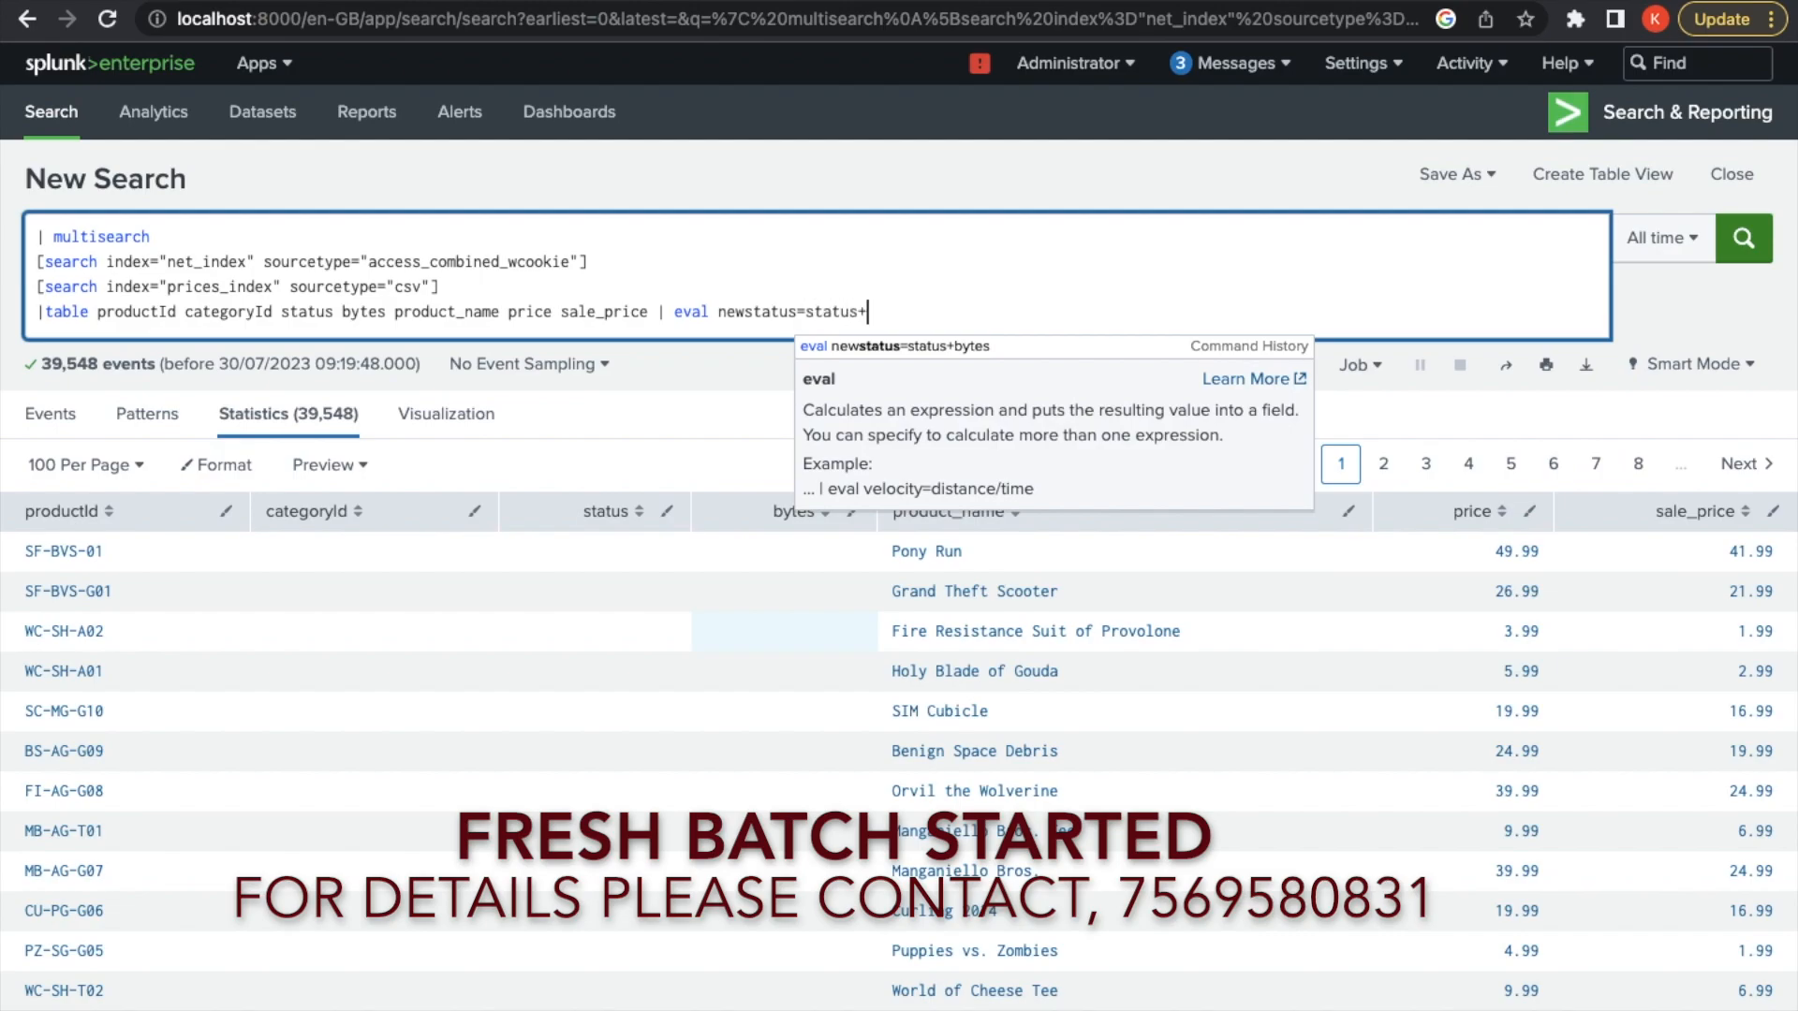
{"action": "type", "text": "by"}
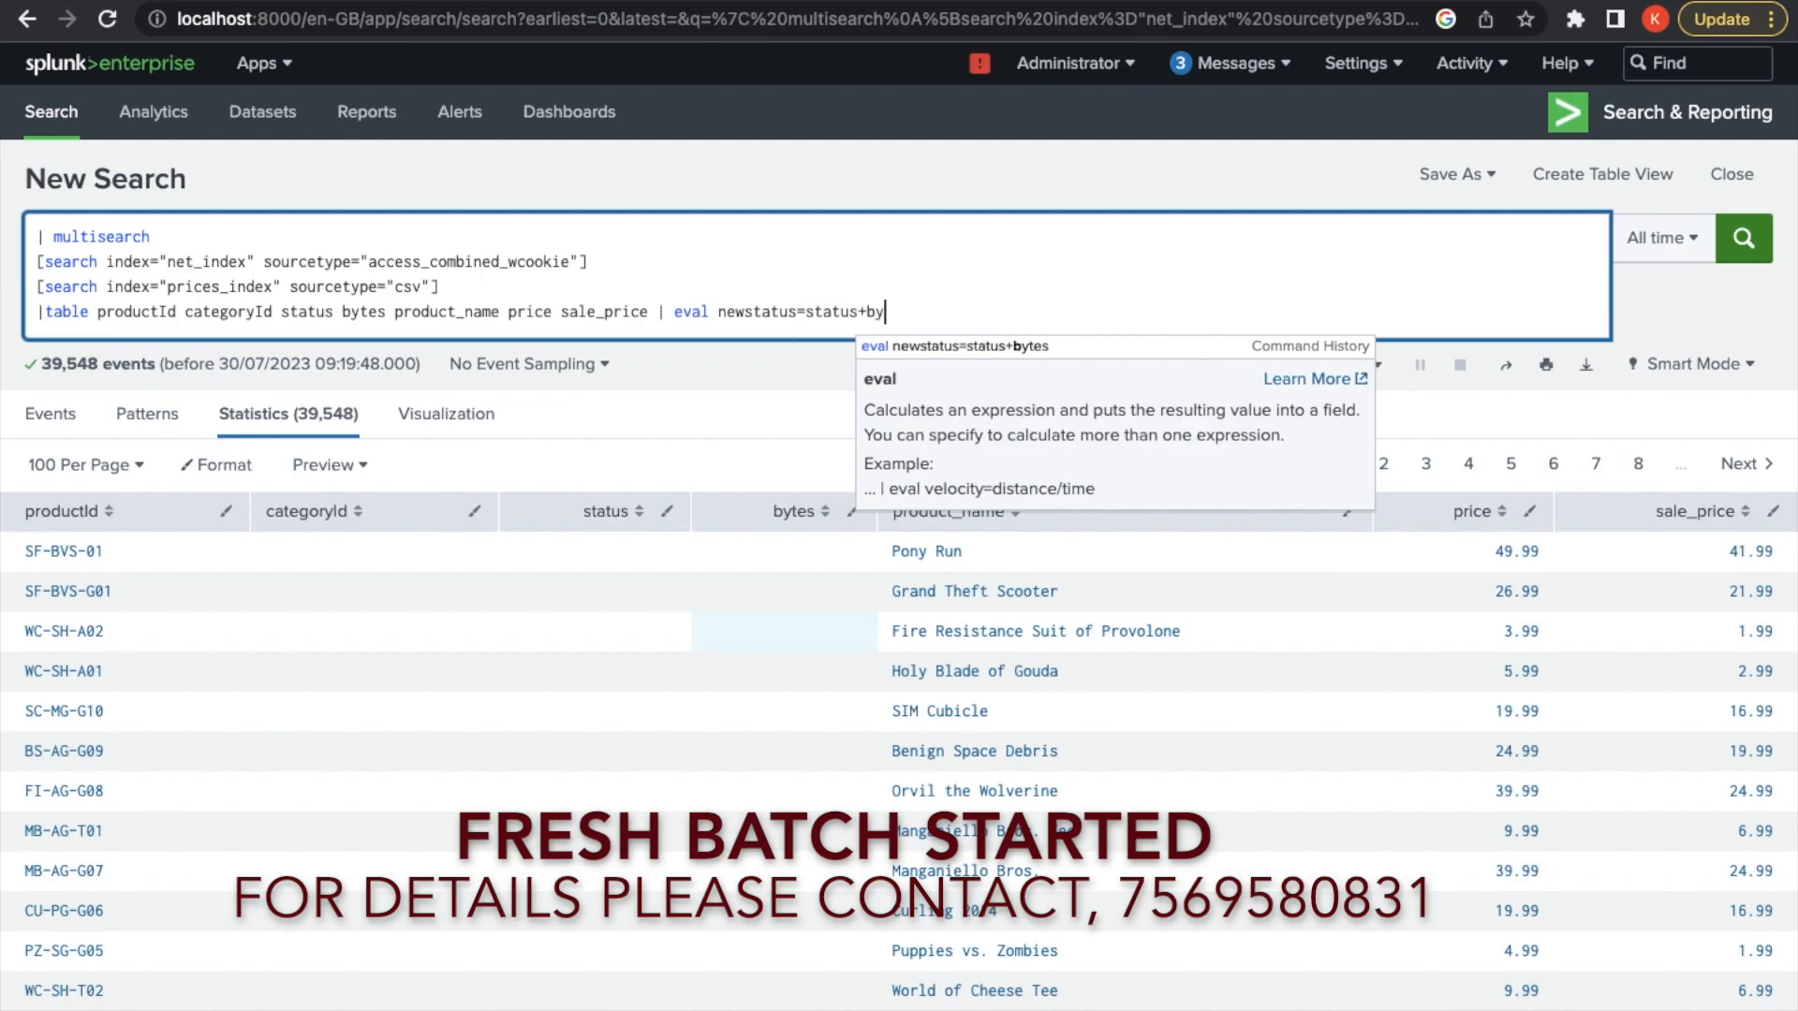
{"action": "type", "text": "tes"}
{"action": "key", "text": "Escape"}
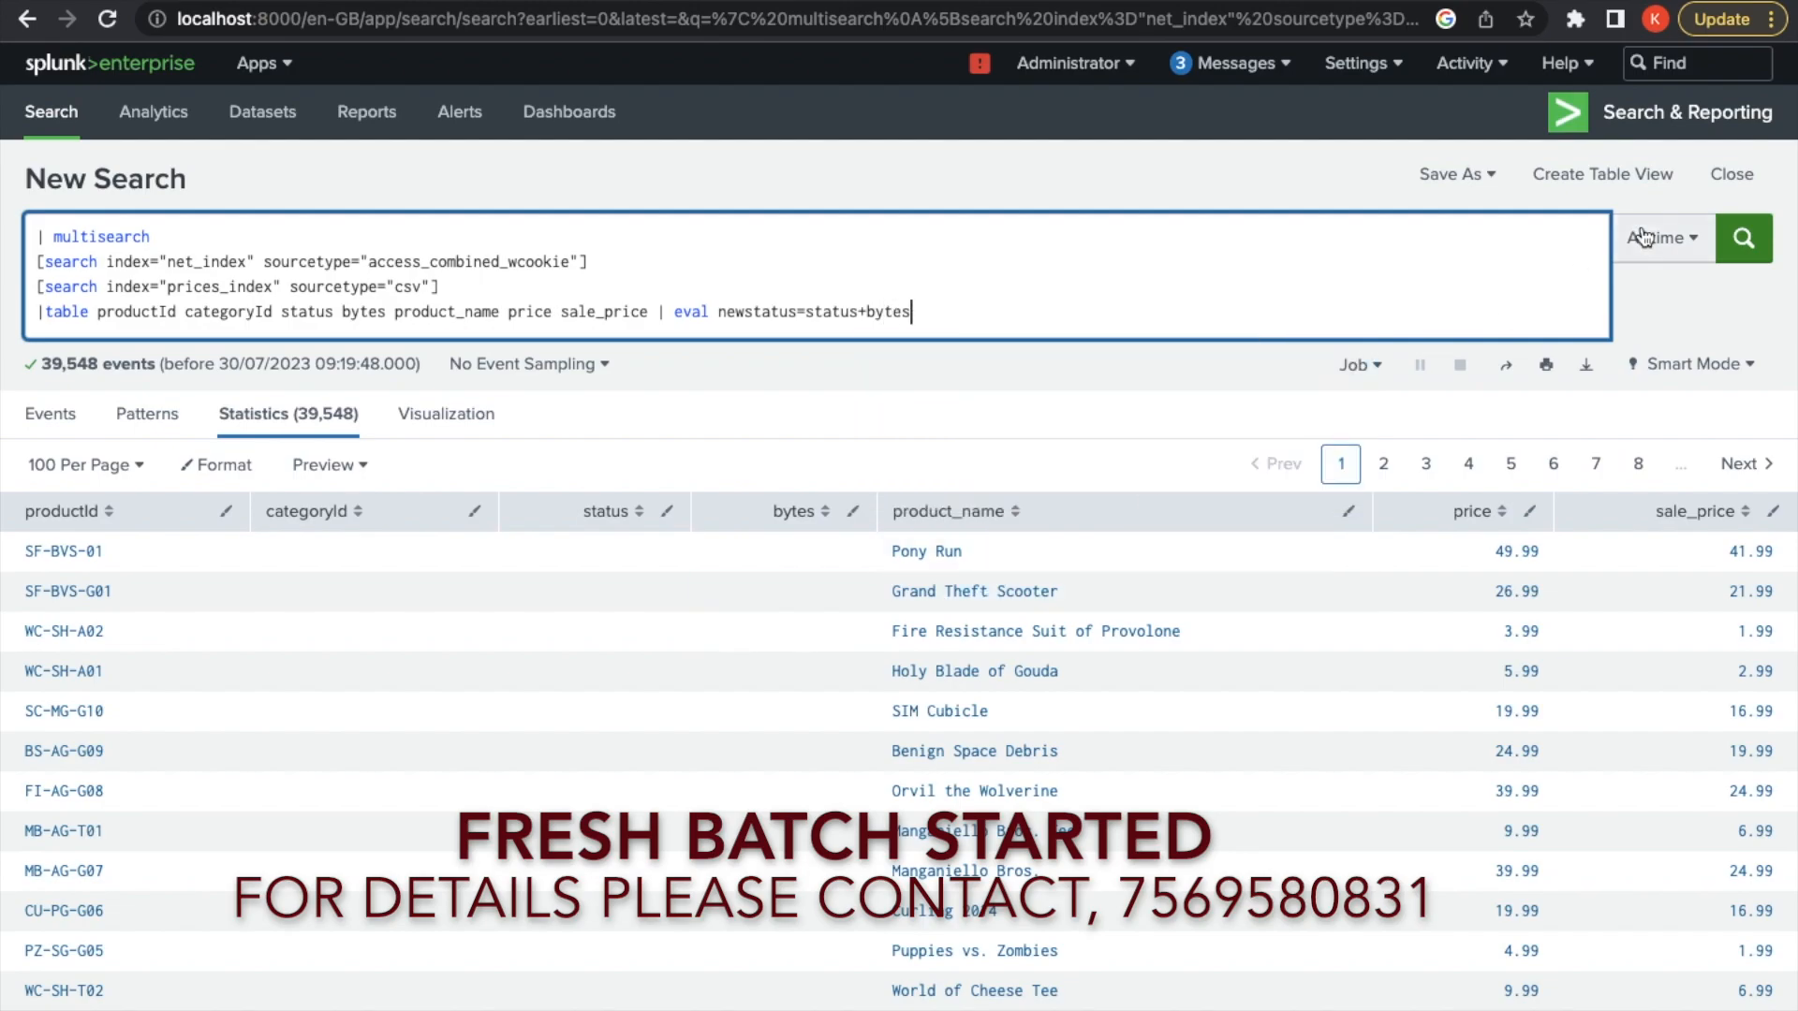
Rerun the search and verify the newstatus column values, e.g. 200 + 1665 = 1865
{"action": "left_click", "coordinate": [1744, 240]}
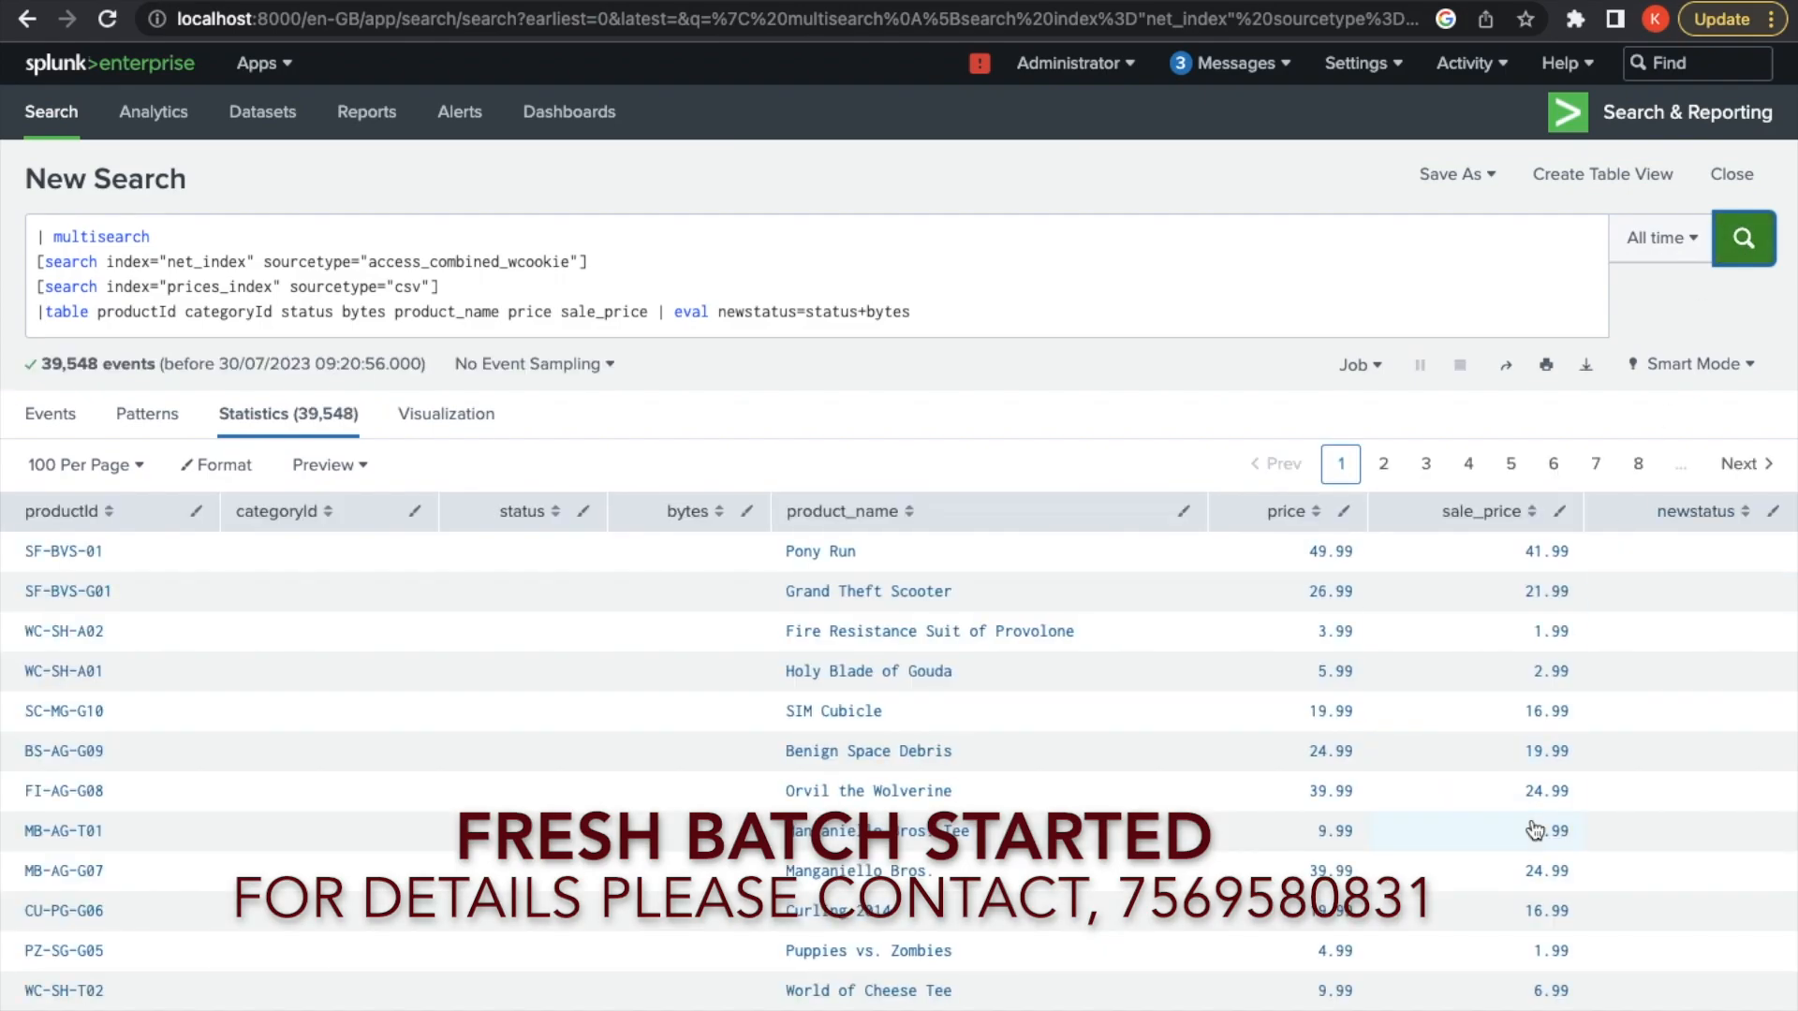
{"action": "scroll", "coordinate": [1532, 824], "scroll_direction": "down", "scroll_amount": 4}
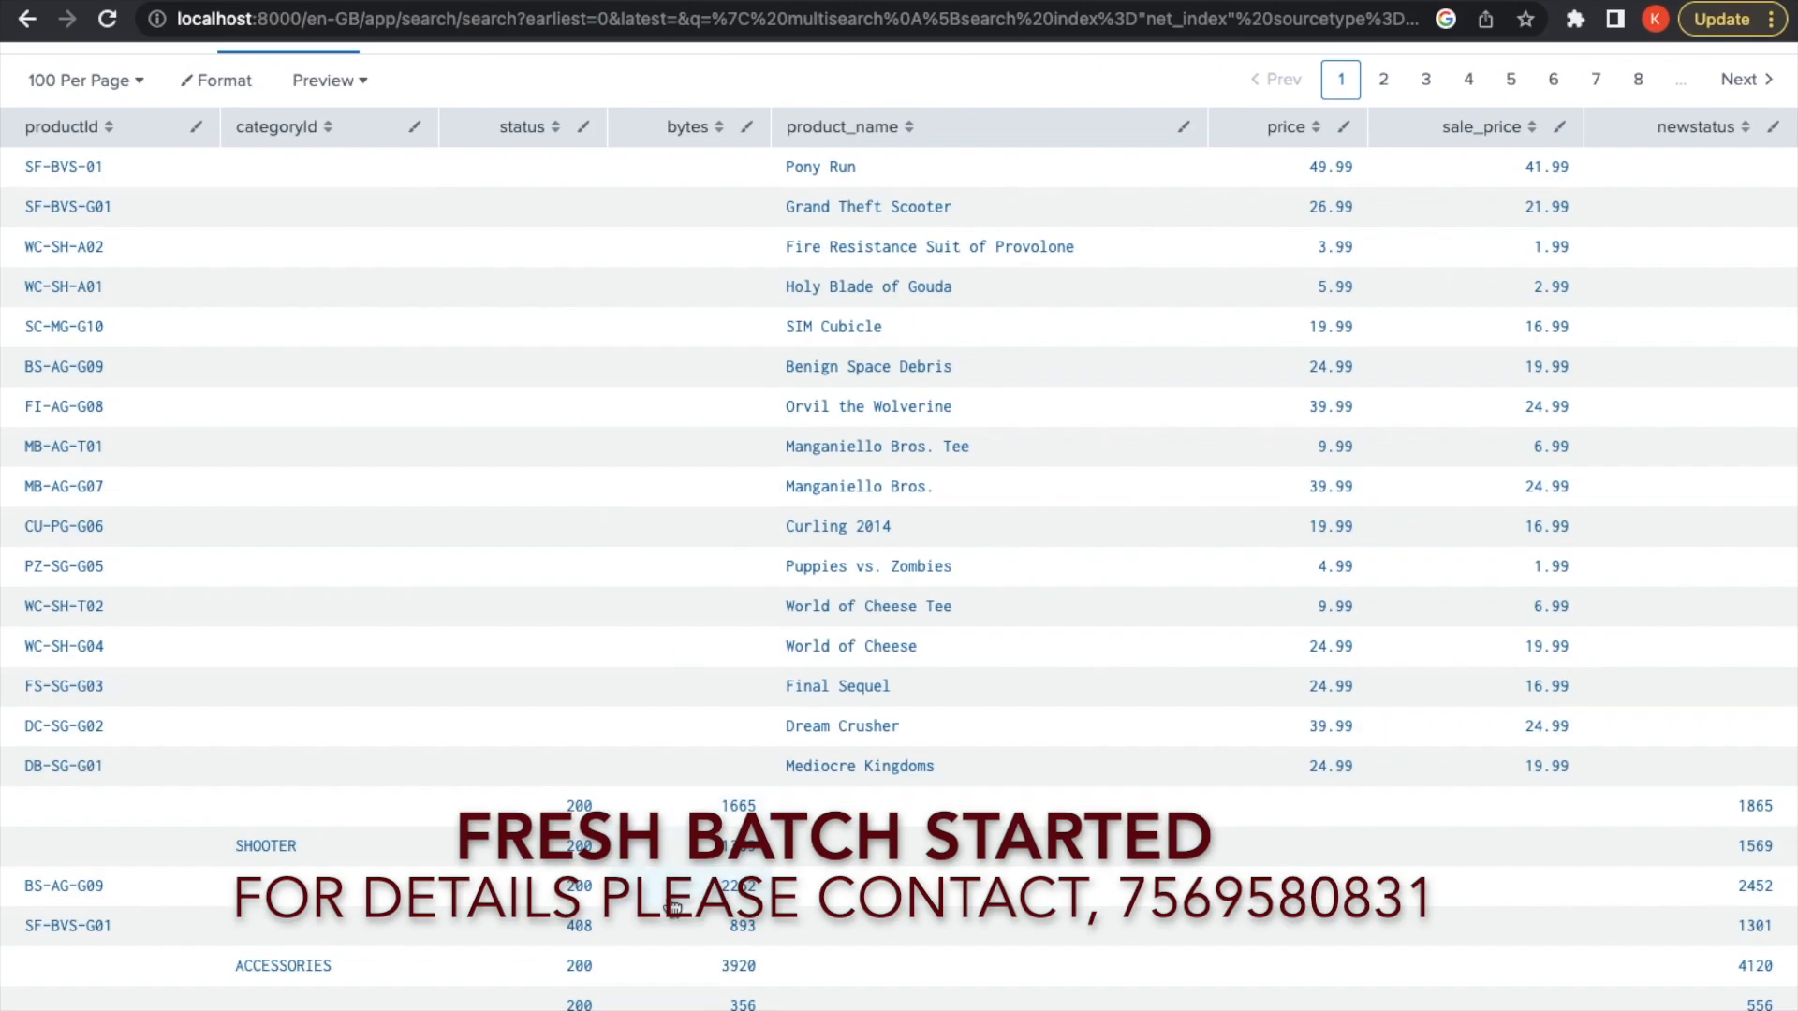
{"action": "scroll", "coordinate": [672, 909], "scroll_direction": "up", "scroll_amount": 5}
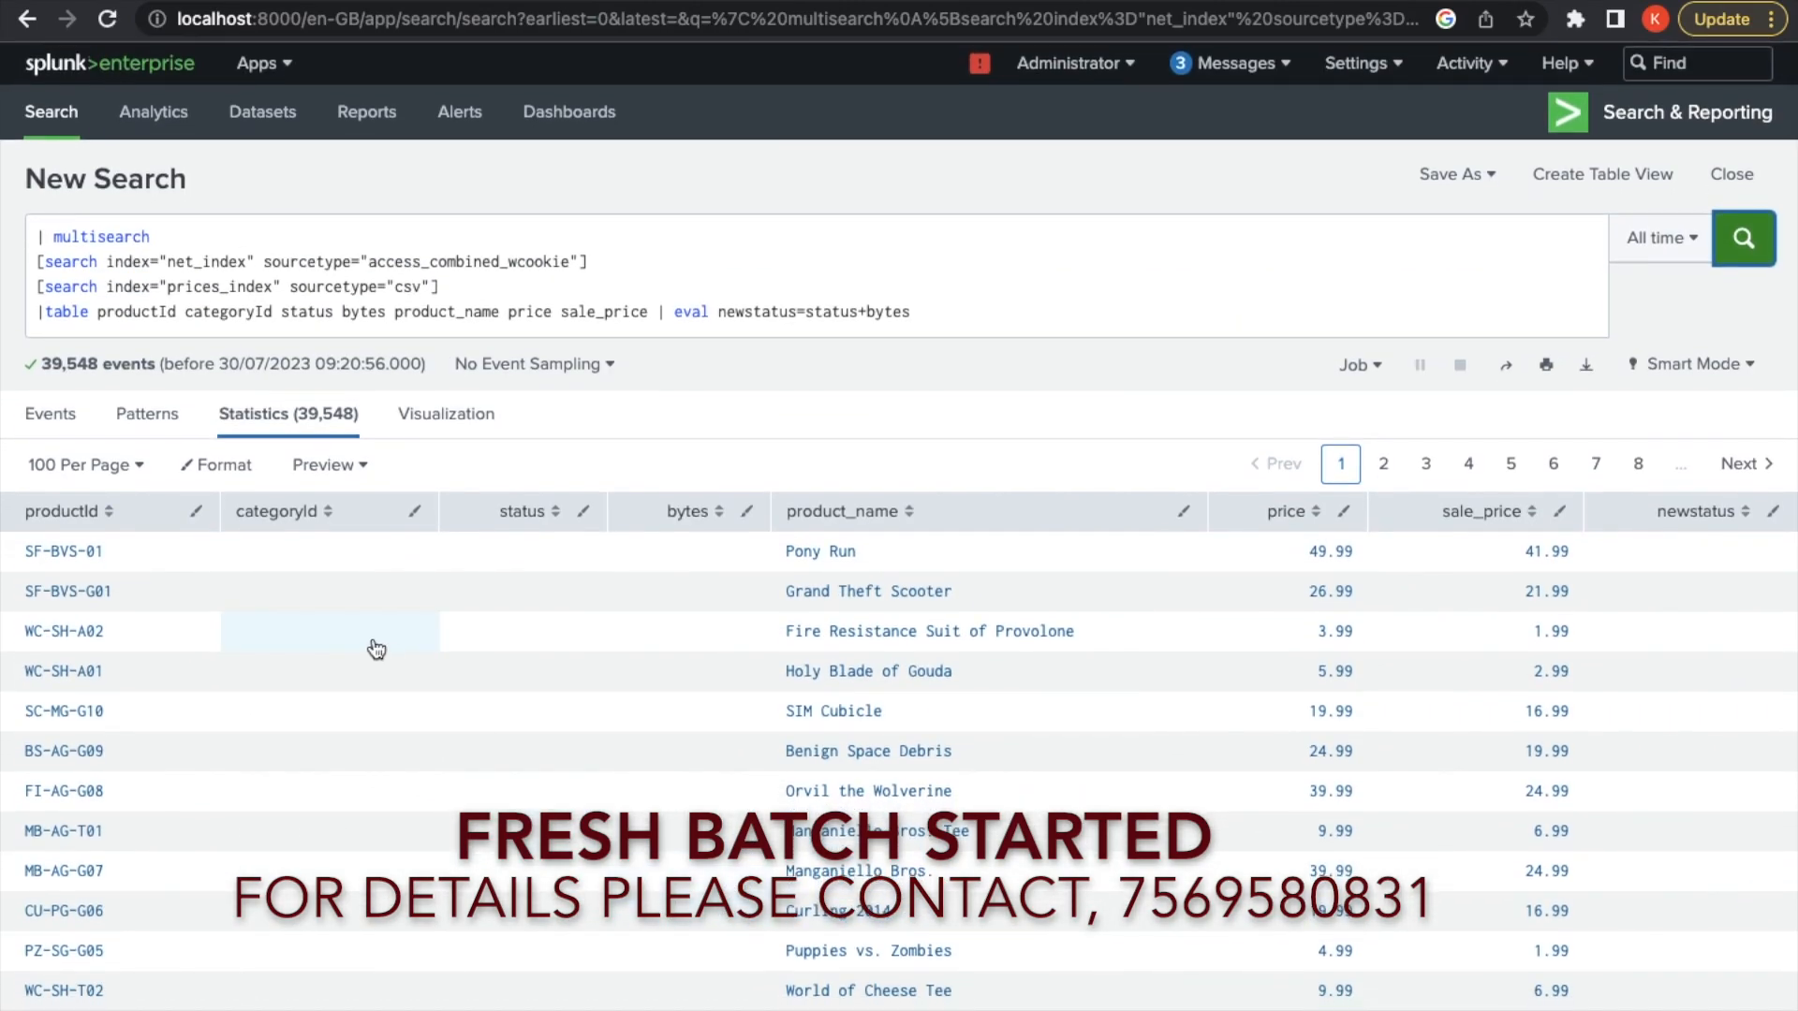
{"action": "scroll", "coordinate": [401, 987], "scroll_direction": "down", "scroll_amount": 9}
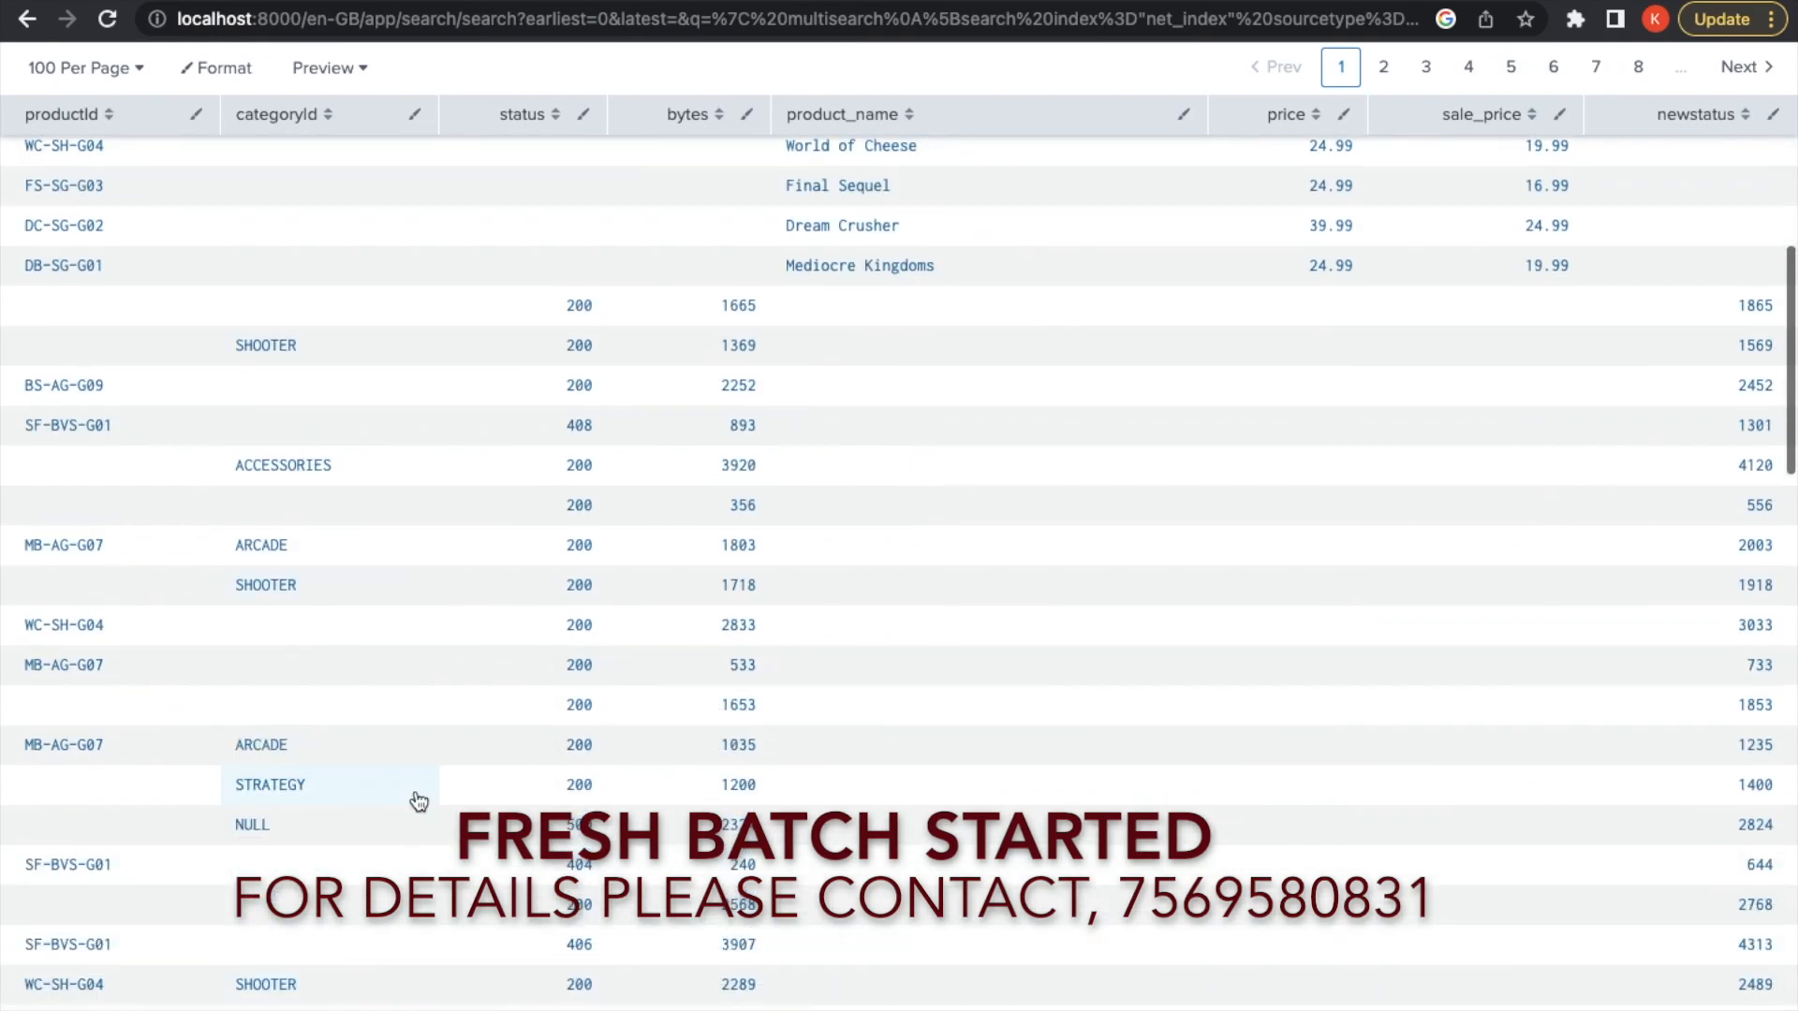
{"action": "scroll", "coordinate": [634, 683], "scroll_direction": "up", "scroll_amount": 10}
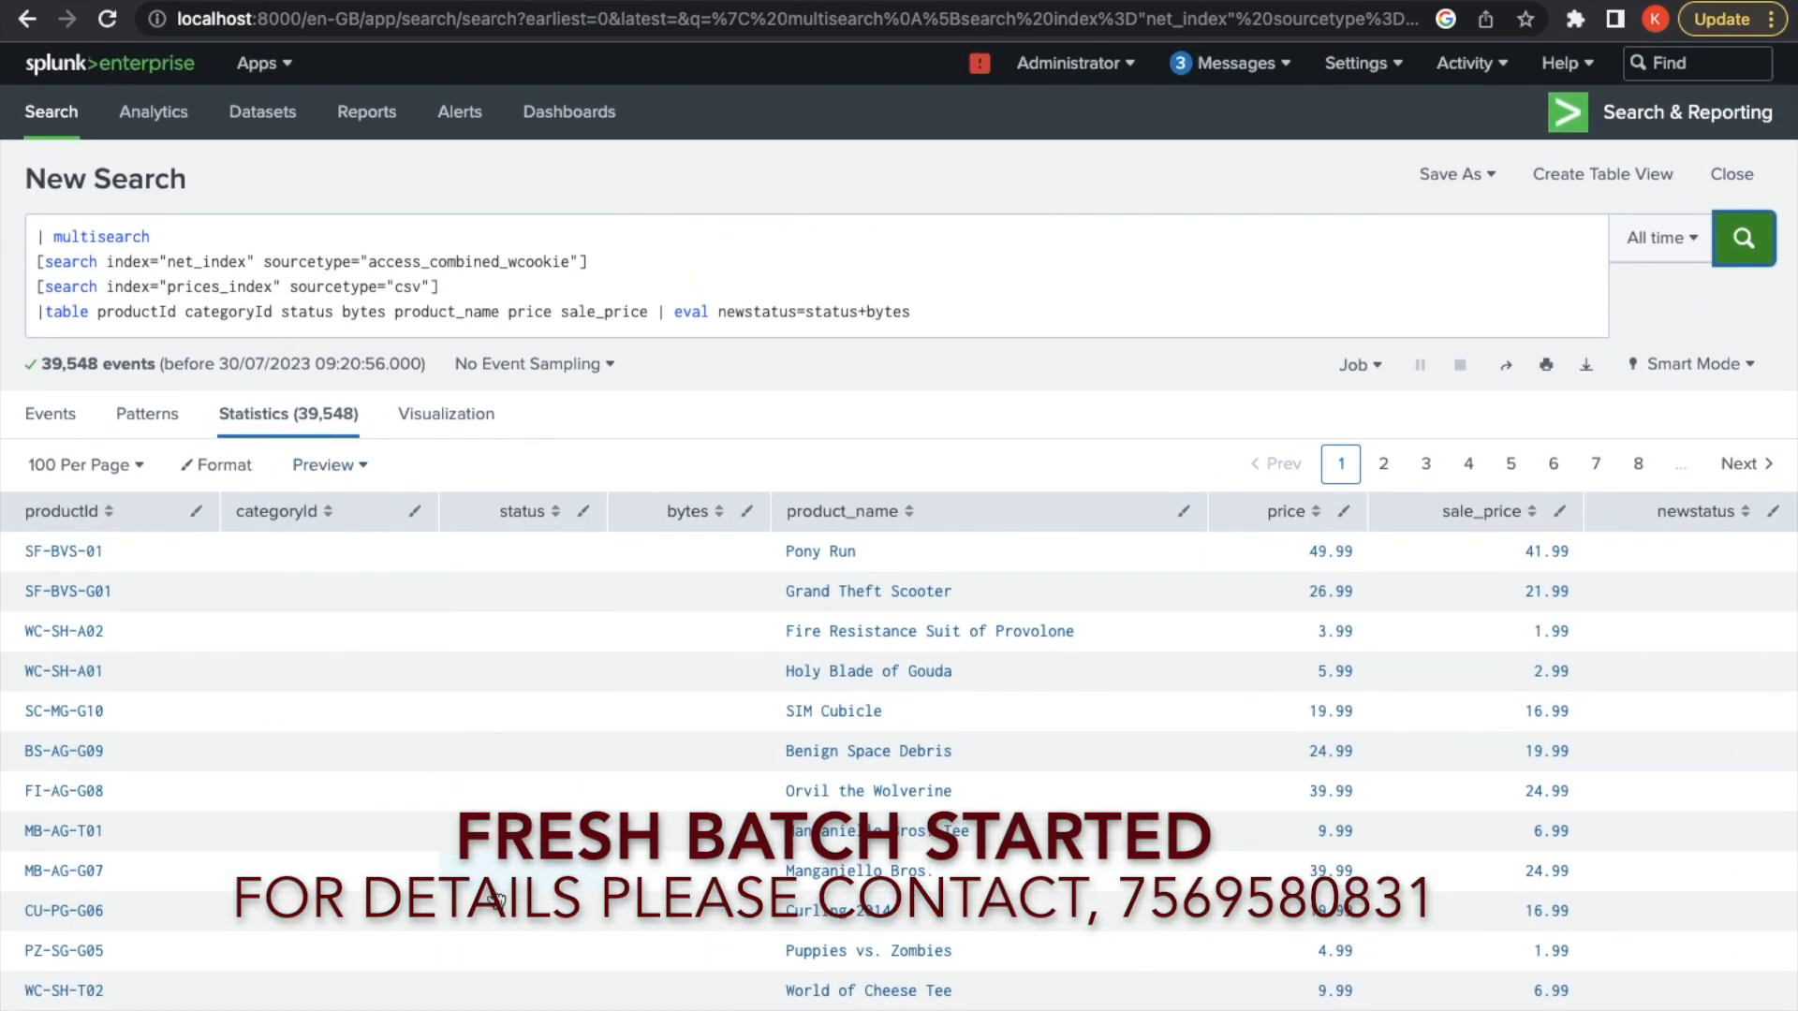
{"action": "scroll", "coordinate": [496, 901], "scroll_direction": "down", "scroll_amount": 8}
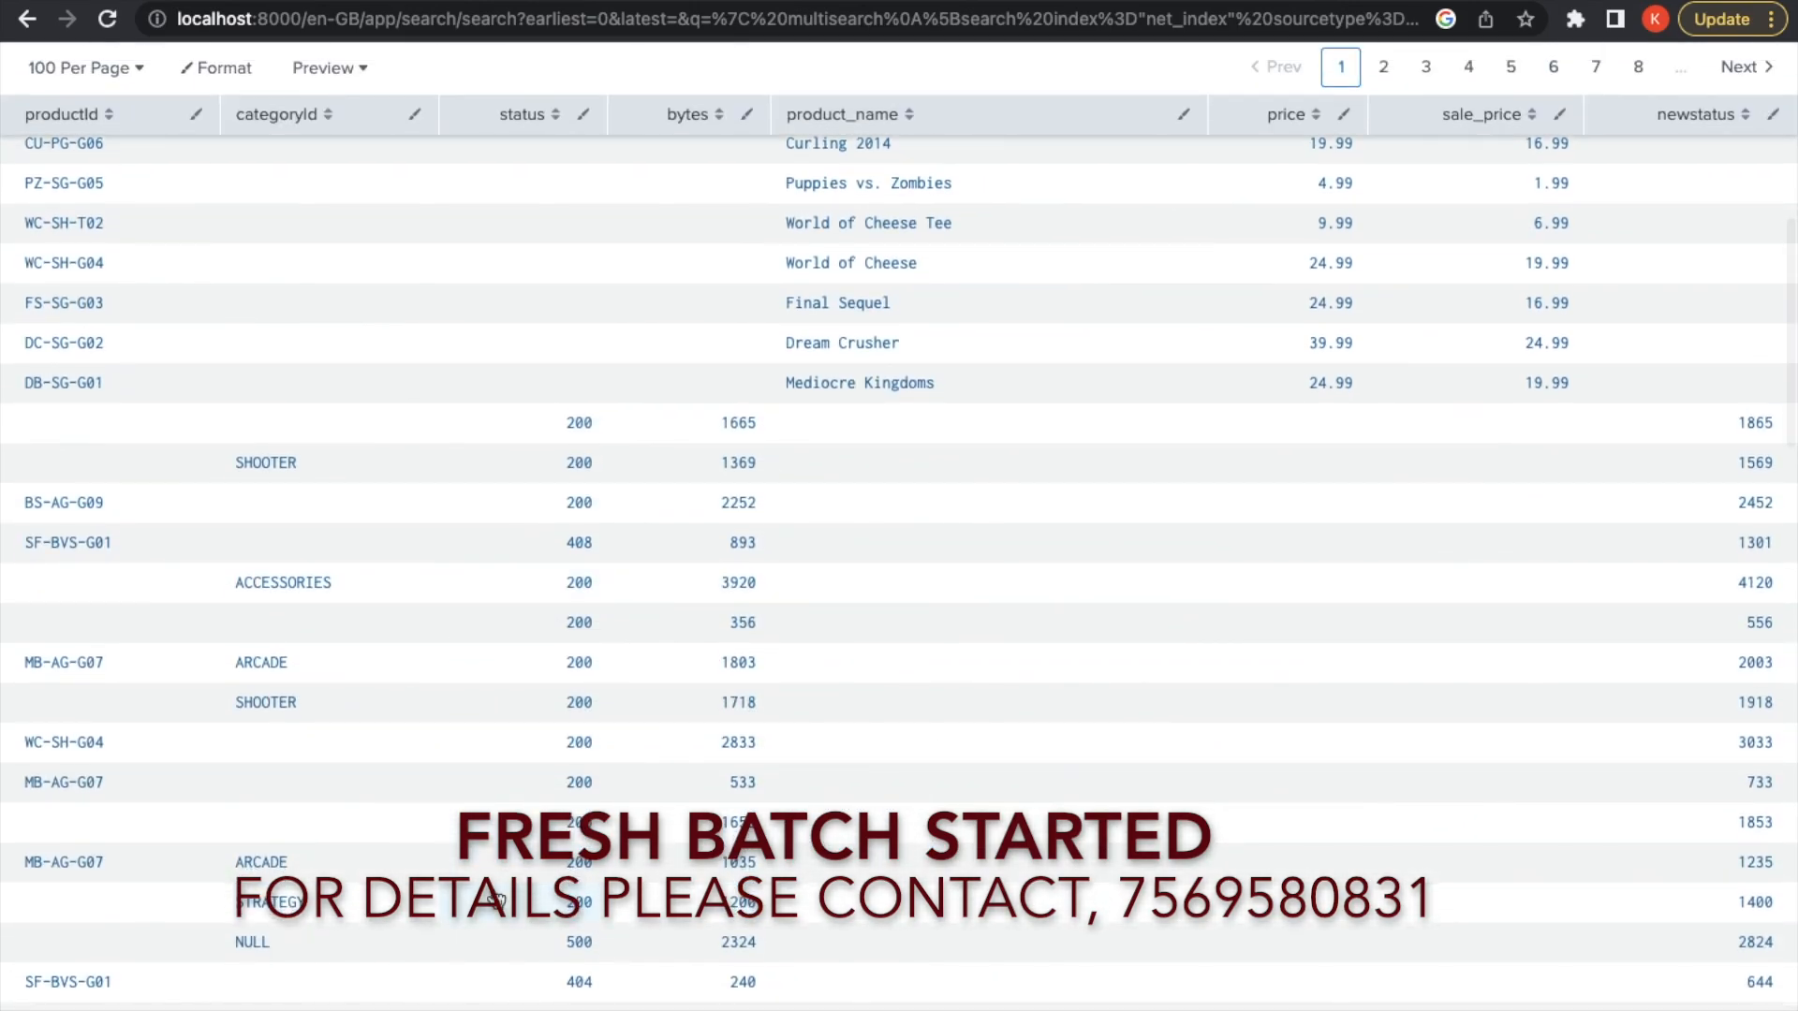
{"action": "scroll", "coordinate": [497, 901], "scroll_direction": "up", "scroll_amount": 8}
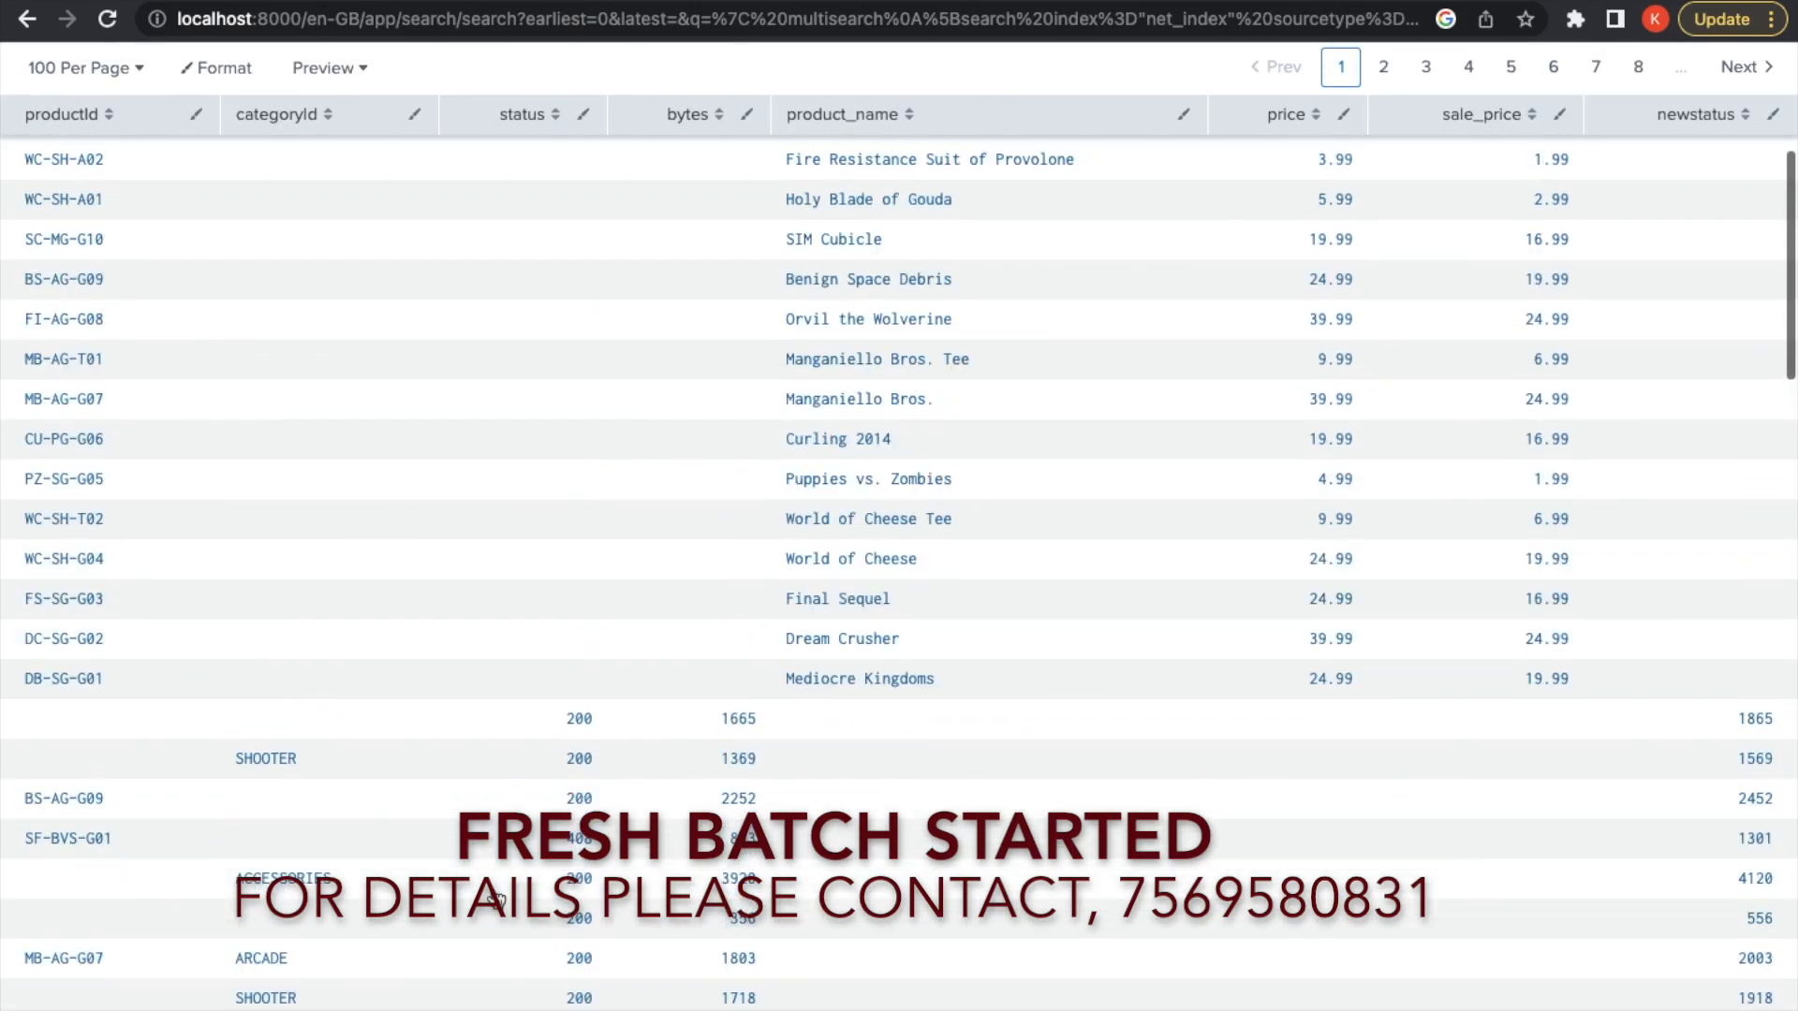